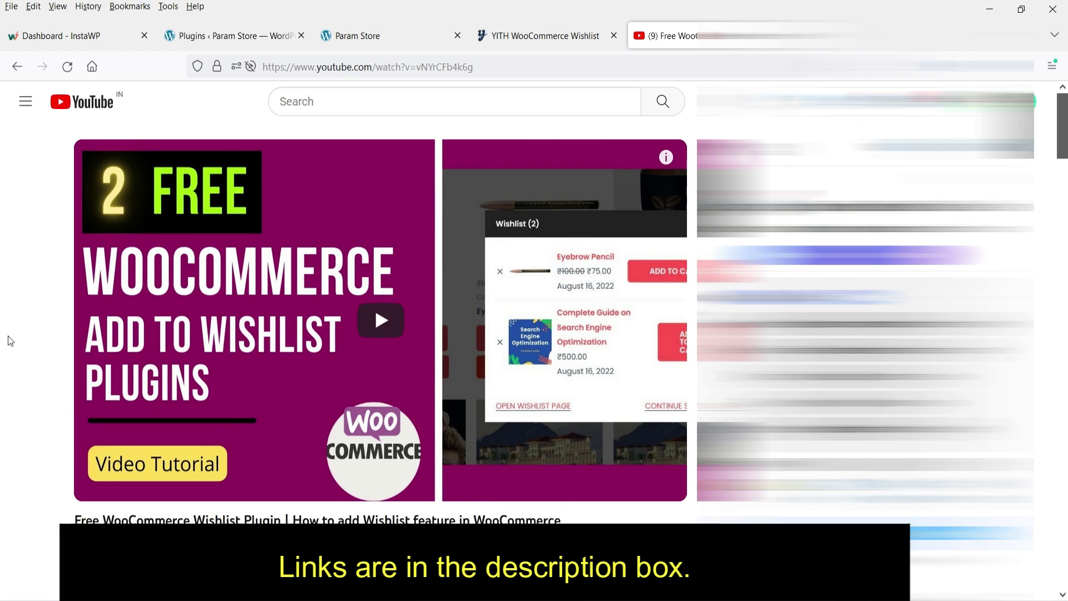
Switch to the WordPress admin and search for new plugins with the keyword "woocommerce wishlist"
left_click(224, 39)
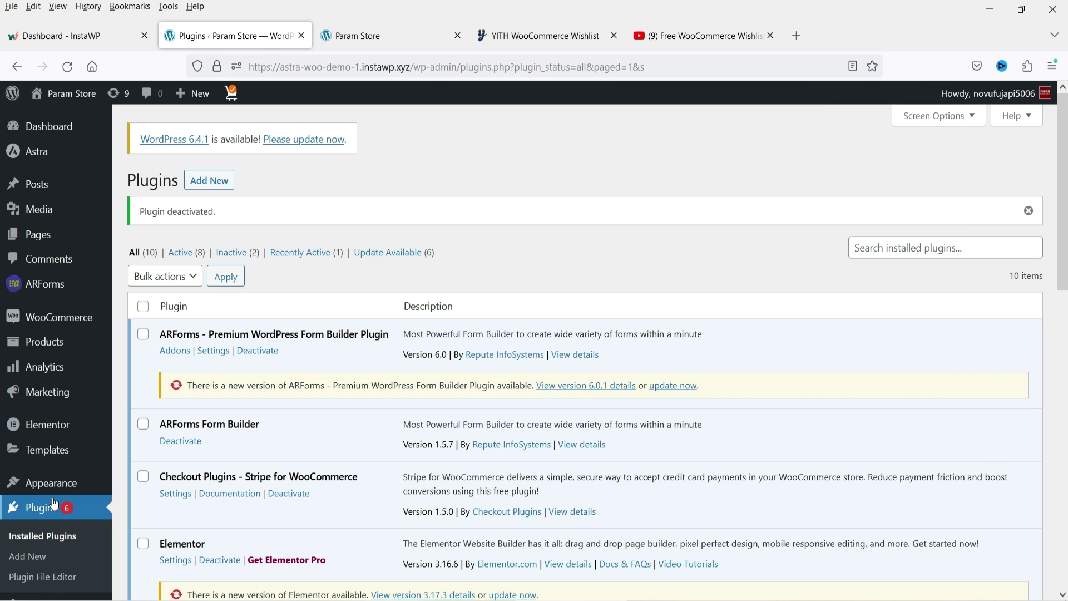
left_click(27, 556)
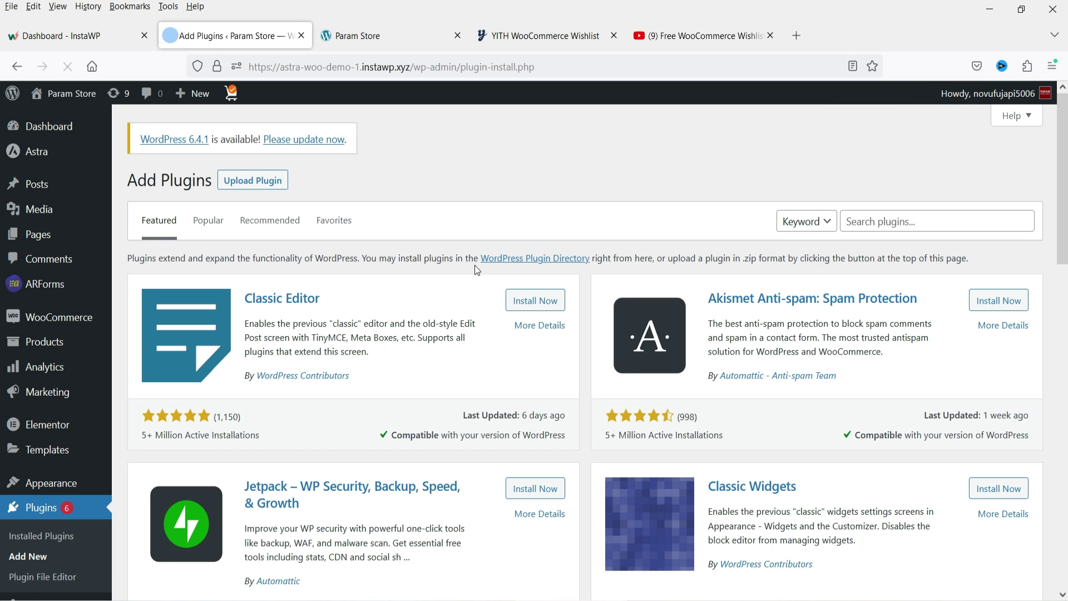
left_click(946, 222)
type("woocomm")
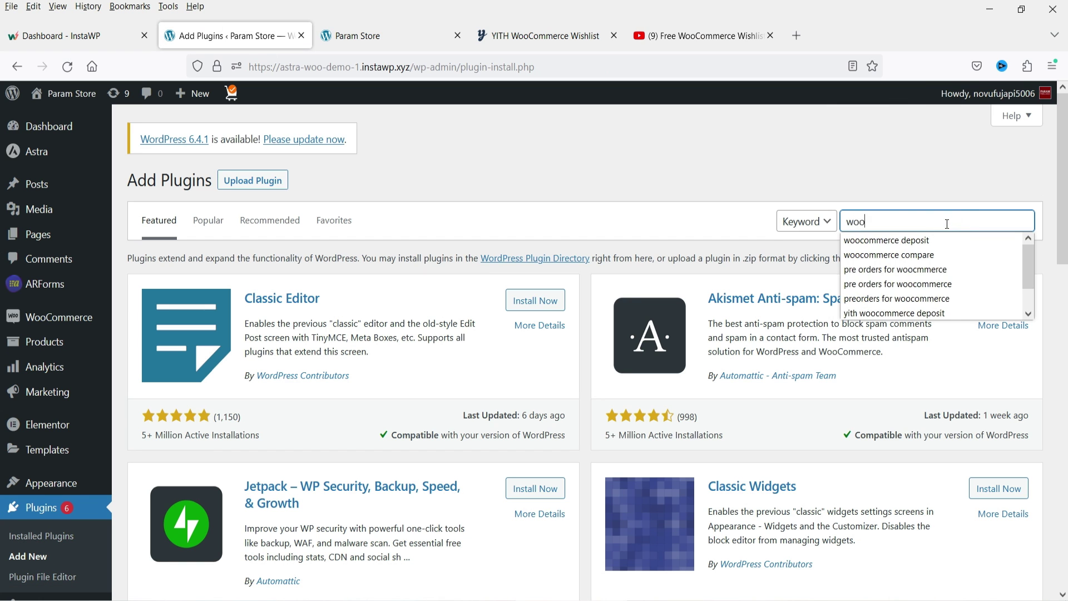
type("erce wishlist")
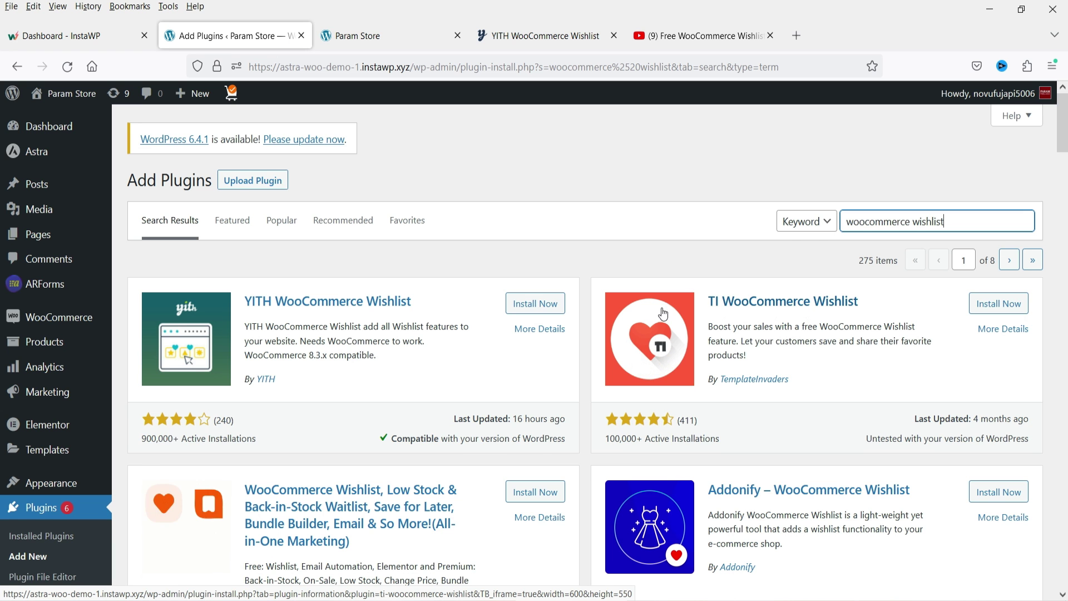
Browse the wishlist plugins found, and install and activate YITH WooCommerce Wishlist
scroll(639, 317, "down", 8)
scroll(574, 307, "down", 2)
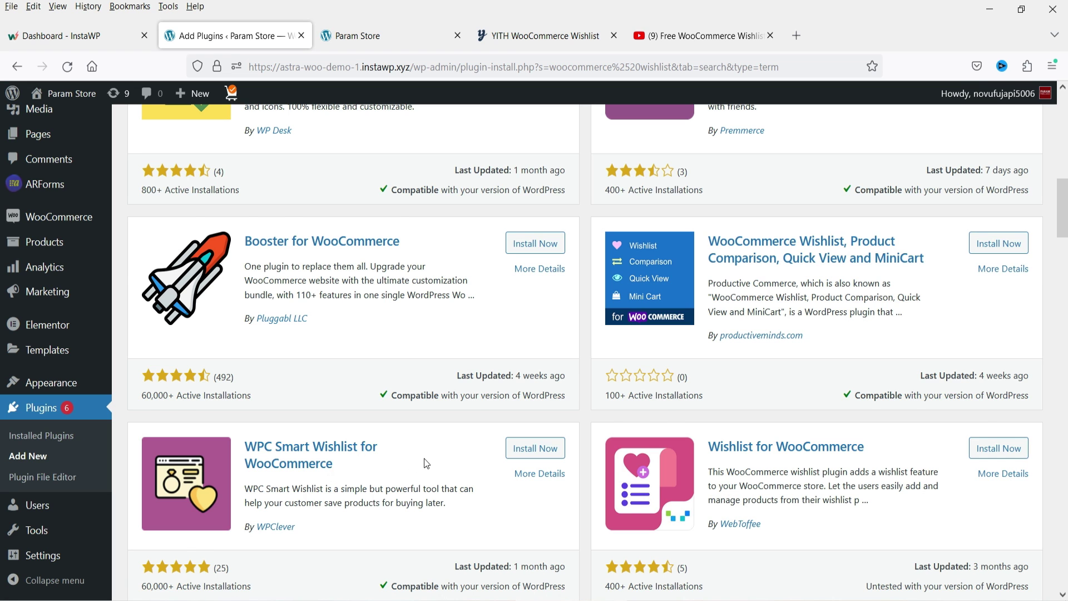
key("Home")
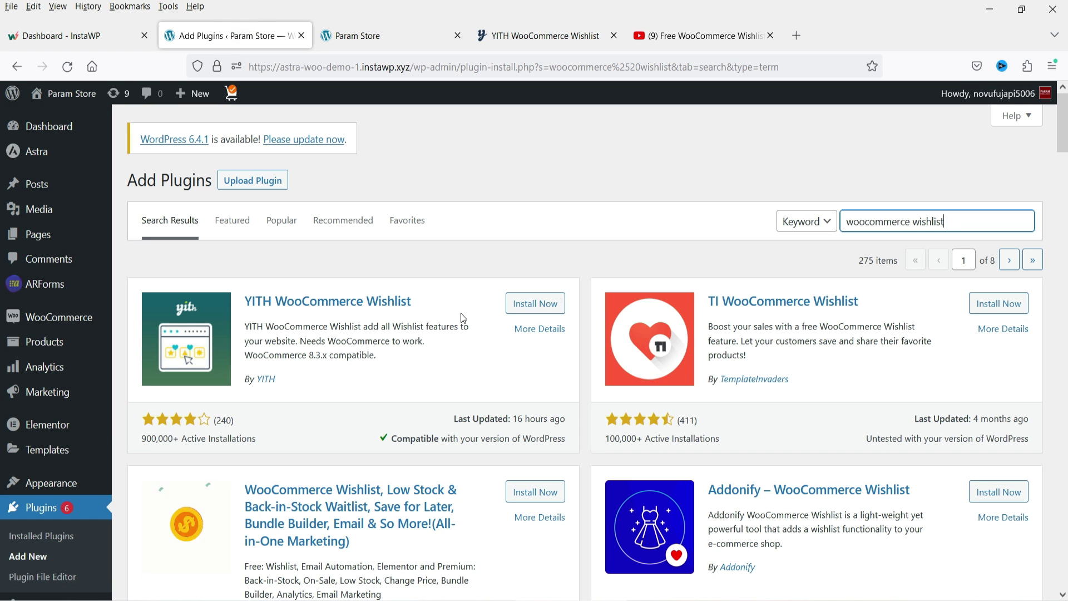
left_click(537, 307)
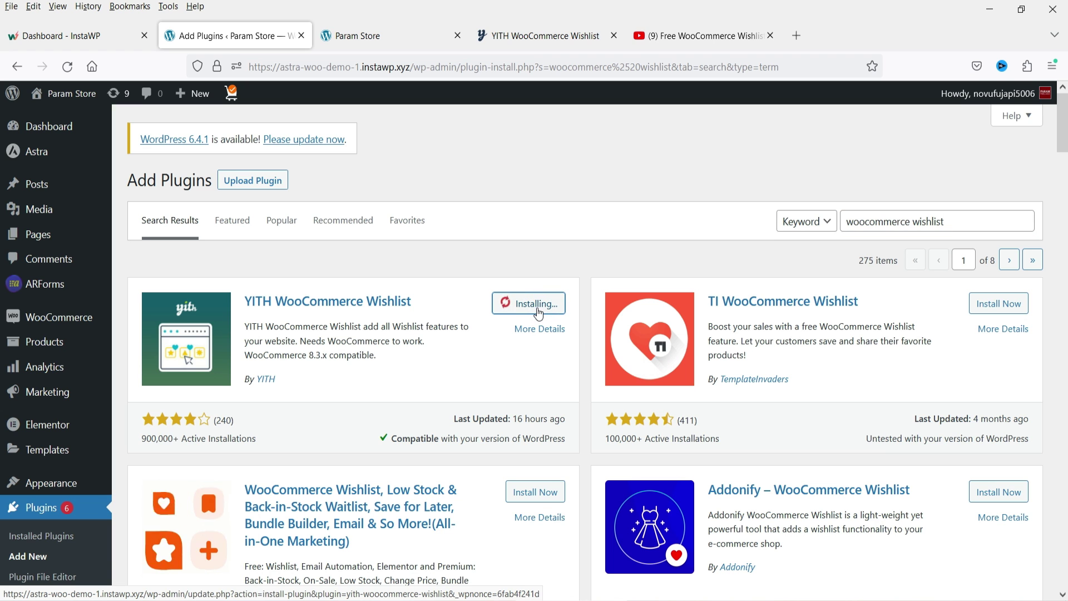
left_click(540, 312)
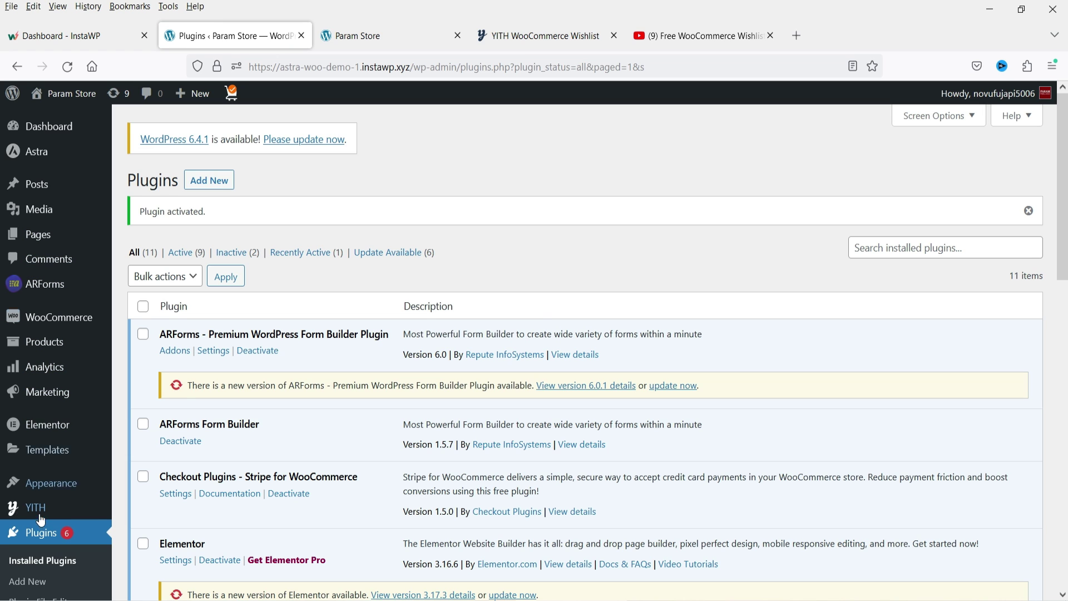
Enable AJAX loading in the YITH Wishlist general settings and save the options
mouse_move(42, 516)
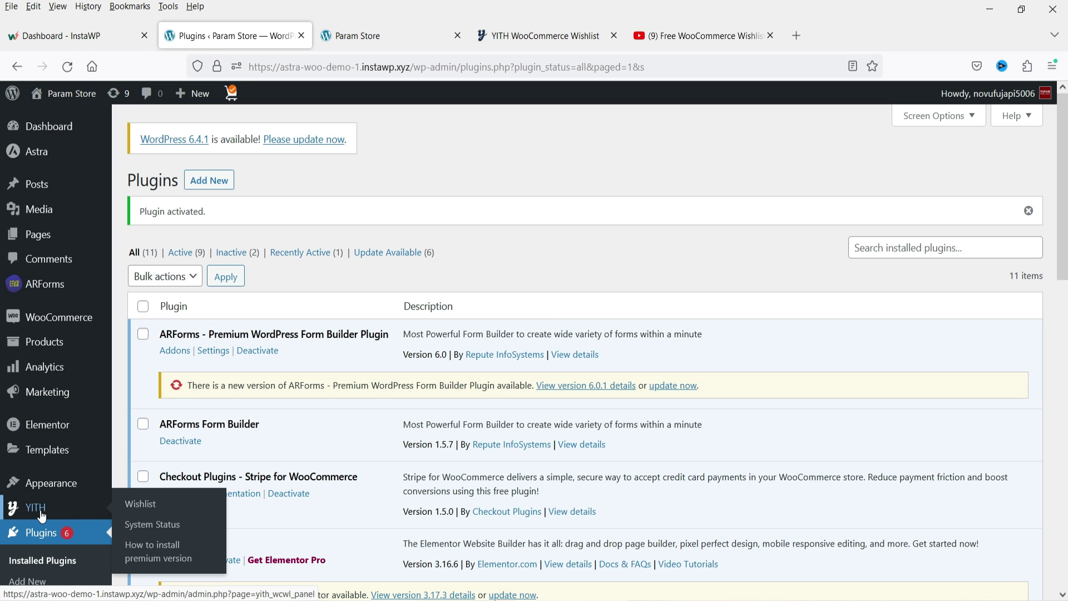
left_click(142, 503)
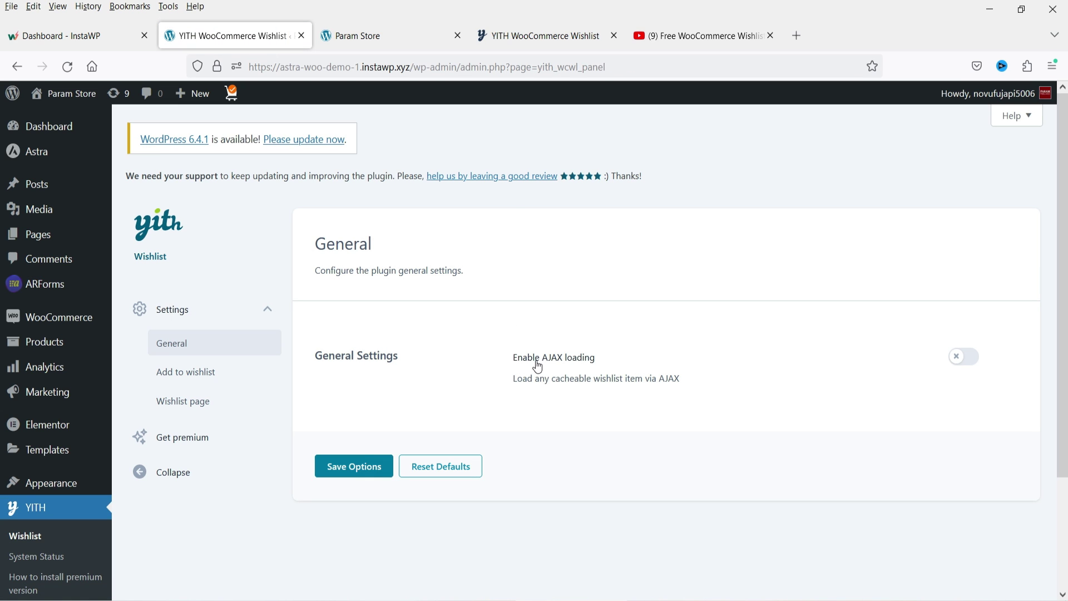
left_click(965, 357)
left_click(341, 465)
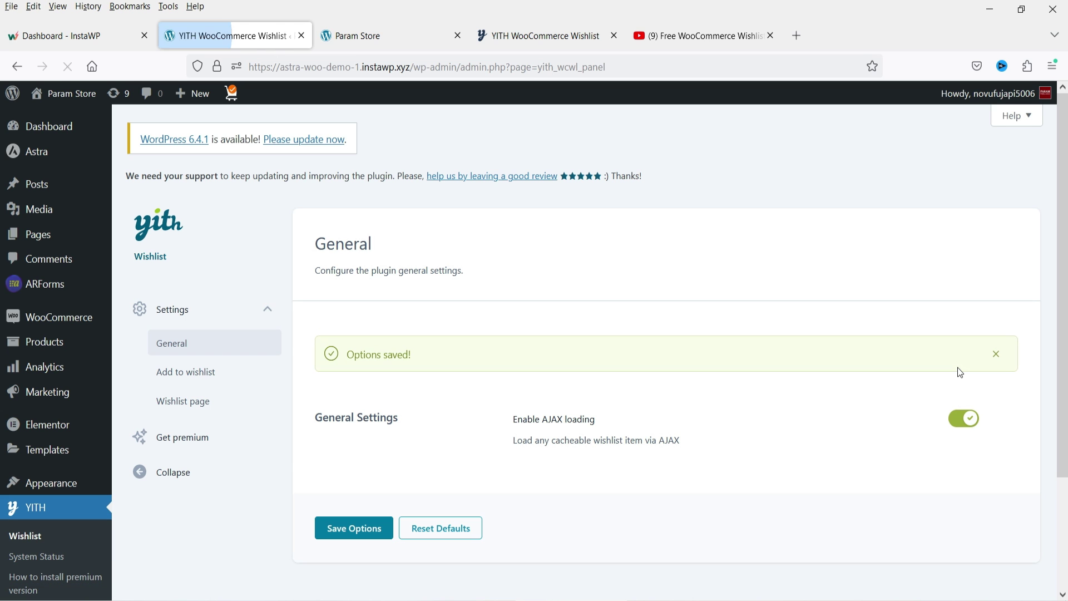
In the Add to wishlist settings, enable Show "Add to wishlist" in loop
left_click(180, 374)
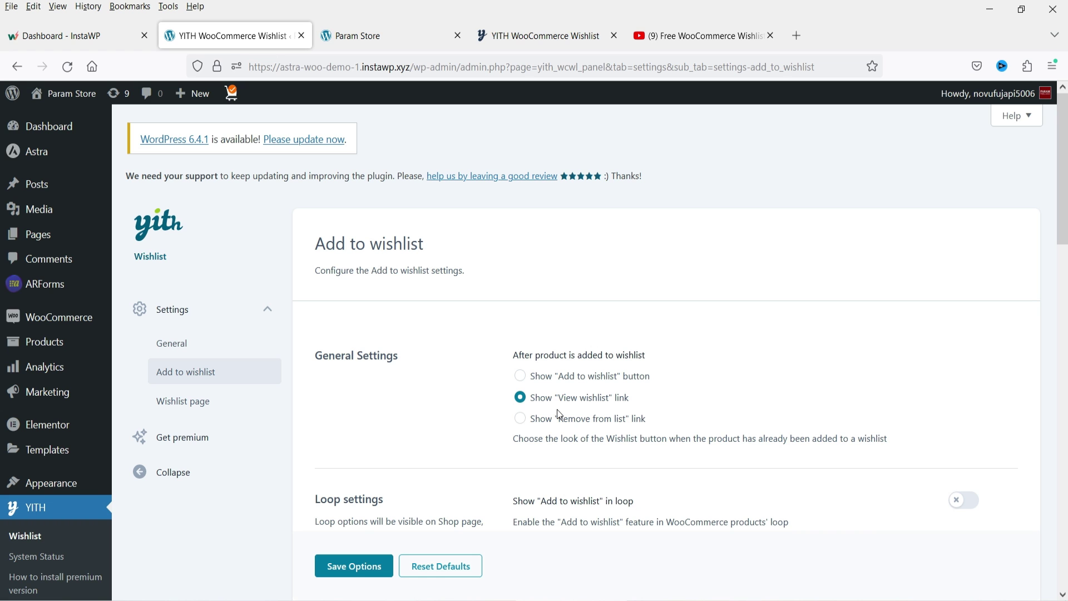
scroll(508, 334, "down", 2)
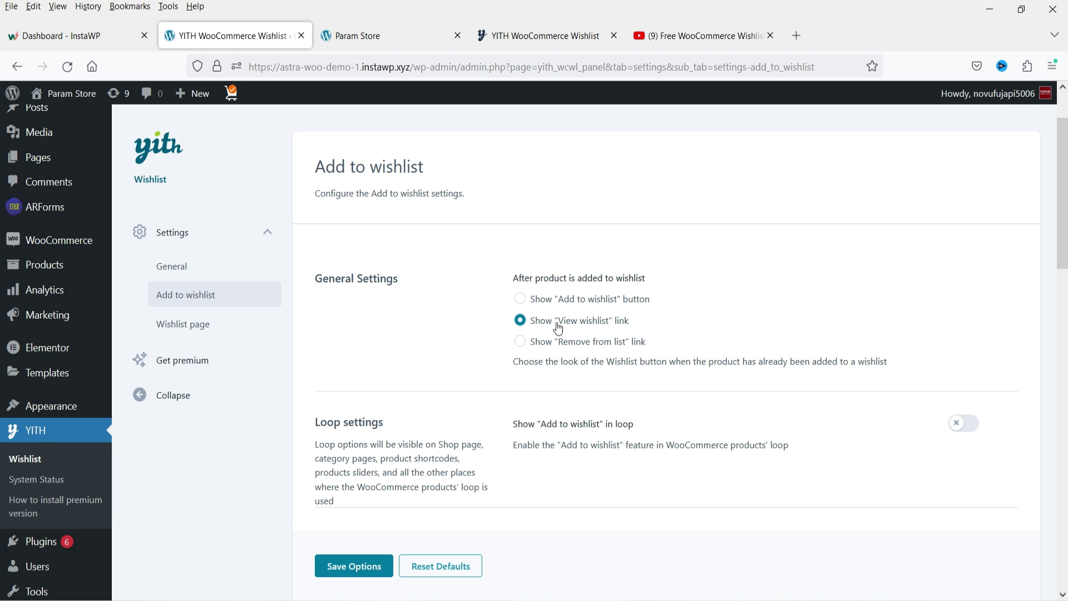
scroll(546, 329, "down", 6)
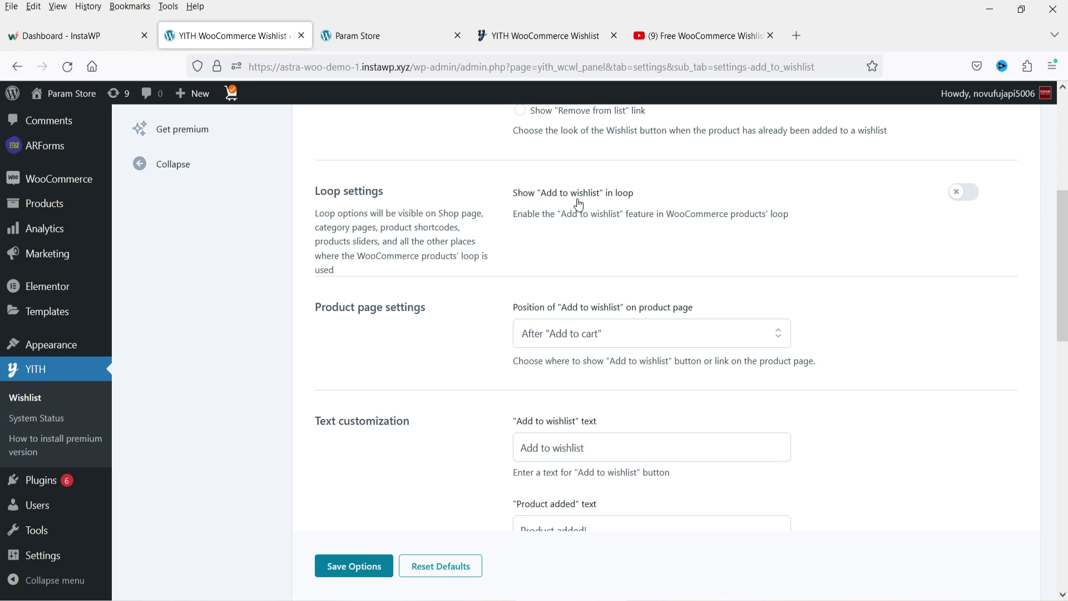
left_click(965, 195)
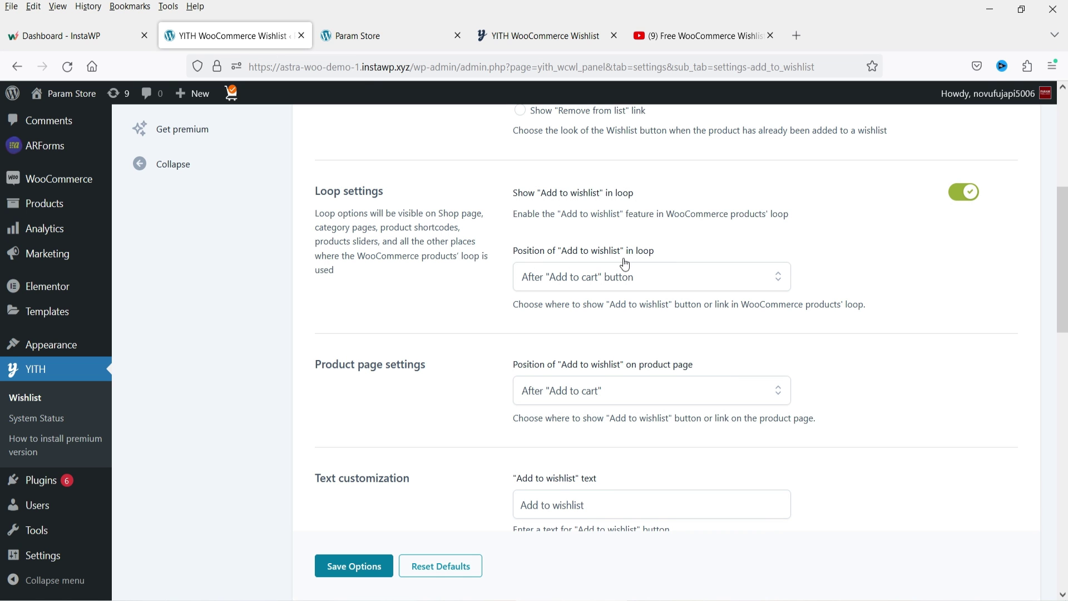
Open the store's Shop page and compare its product listings with the loop position setting
key("ctrl+Tab")
left_click(436, 142)
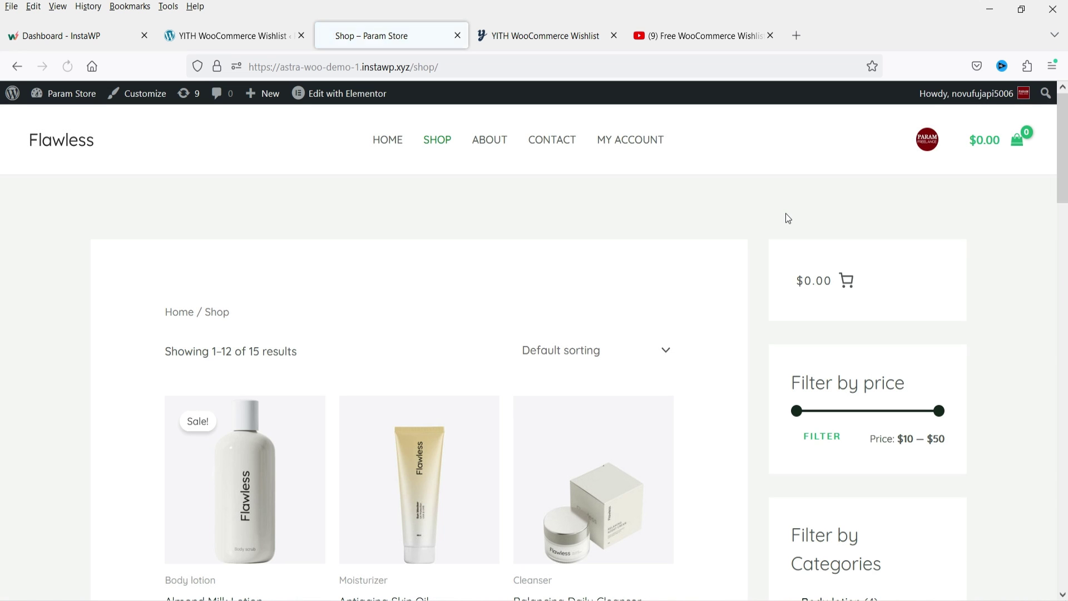
scroll(664, 262, "down", 6)
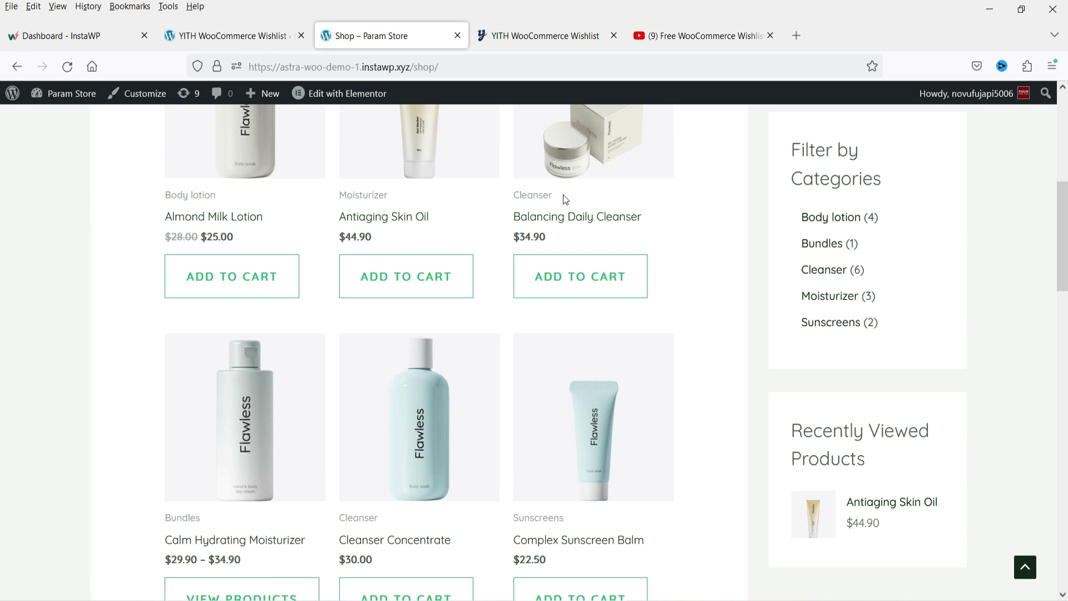
scroll(651, 357, "up", 3)
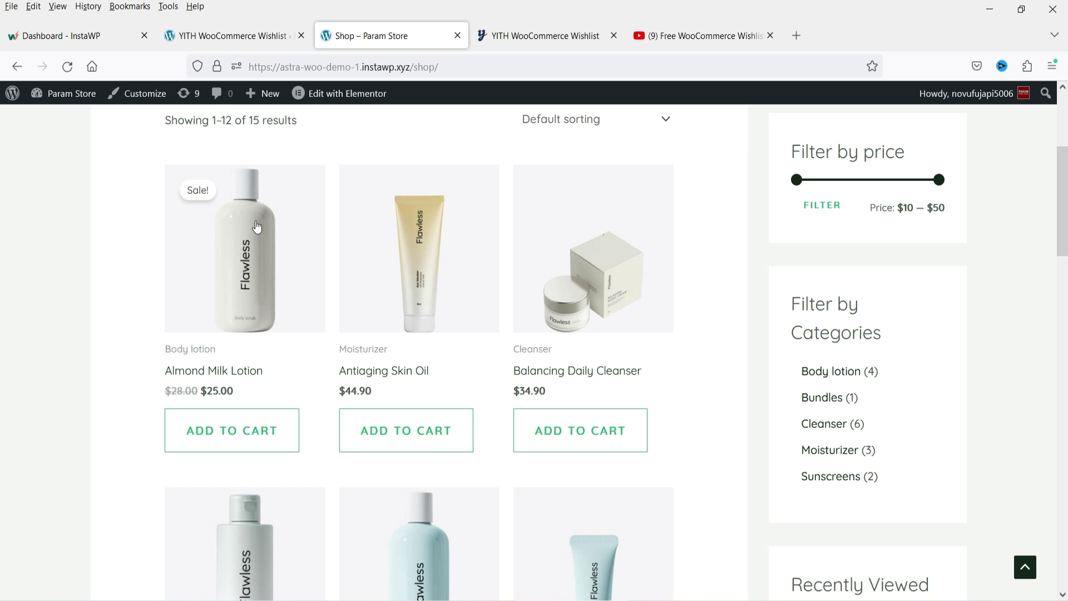
left_click(215, 40)
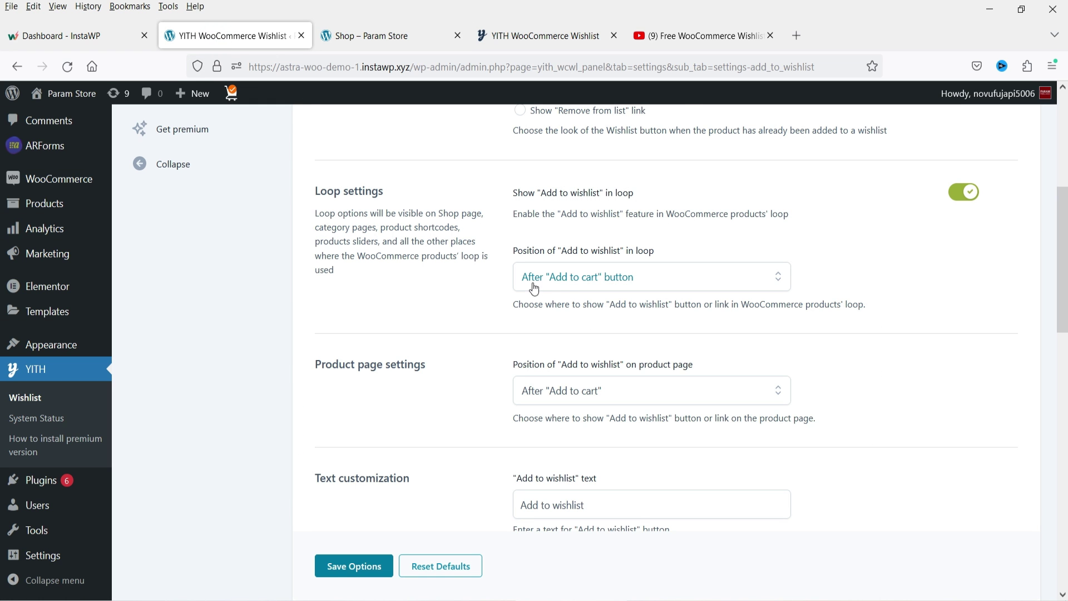
left_click(356, 37)
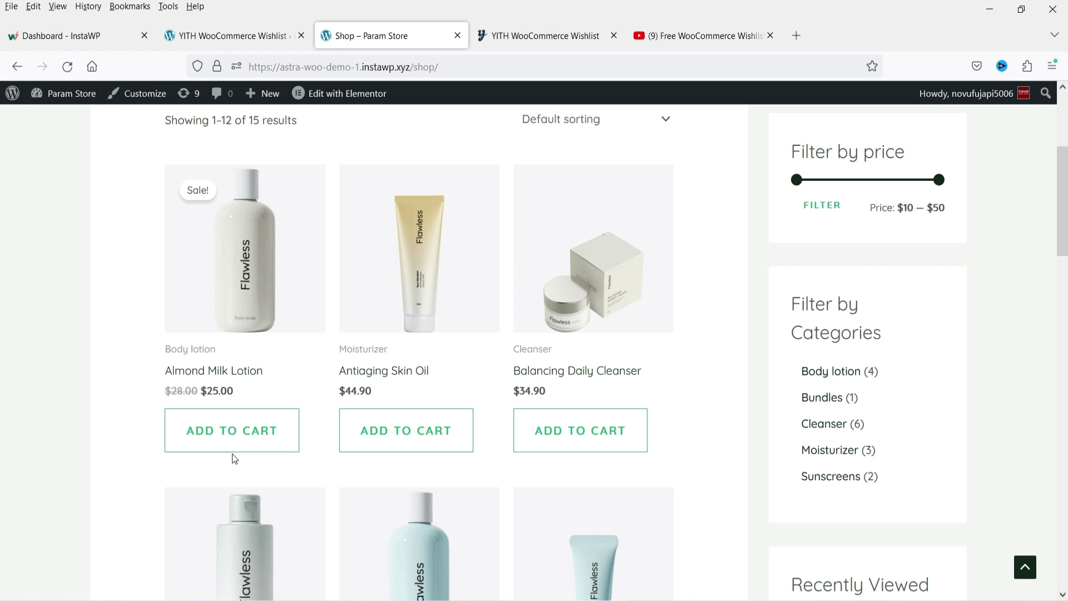
Return to the wishlist settings and choose After "Add to cart" button as the loop position of "Add to wishlist"
left_click(229, 35)
left_click(633, 286)
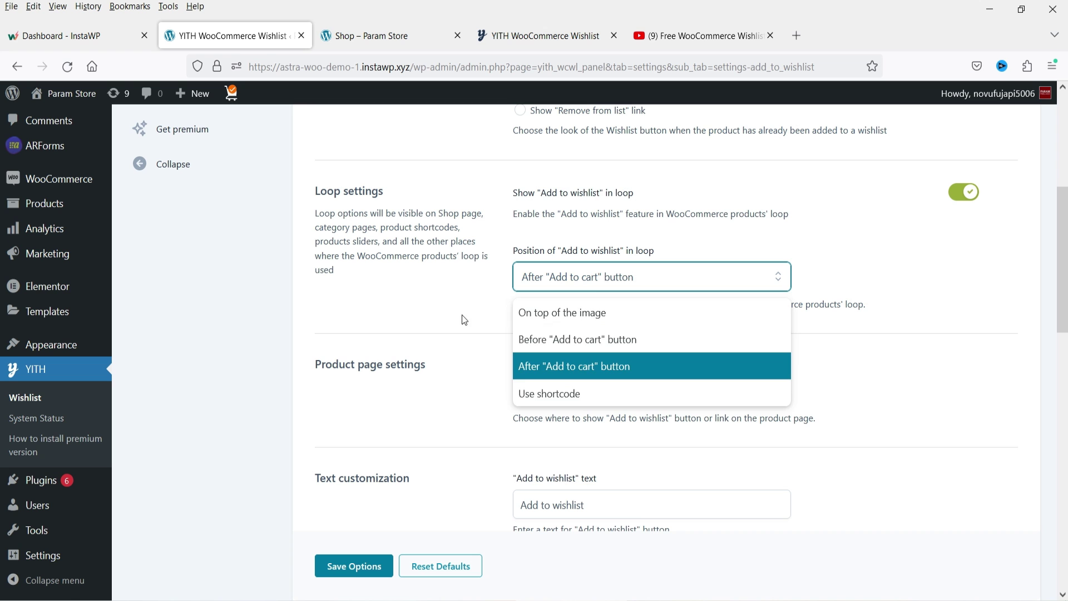
left_click(695, 361)
Open the Antiaging Skin Oil product page and check where its "Add to wishlist" link sits against the product page setting
scroll(367, 295, "down", 2)
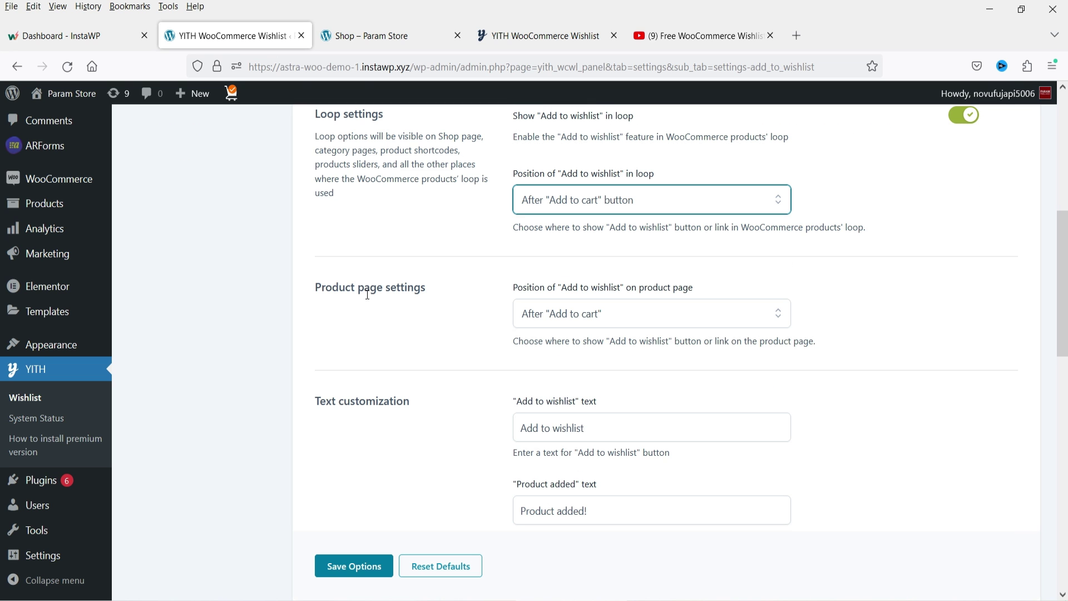
left_click(368, 37)
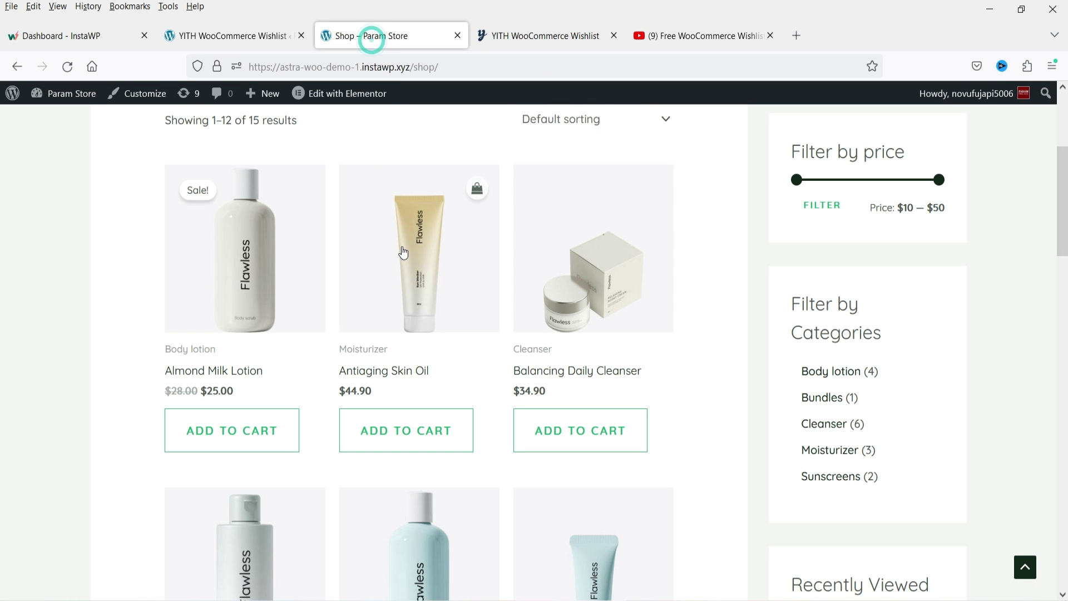
left_click(430, 197)
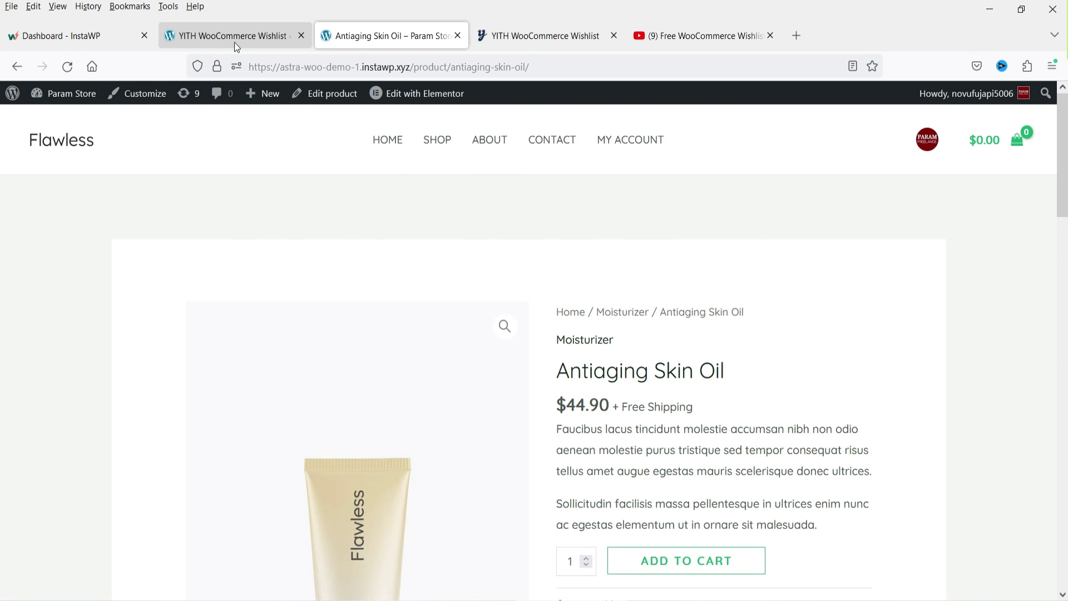
left_click(234, 40)
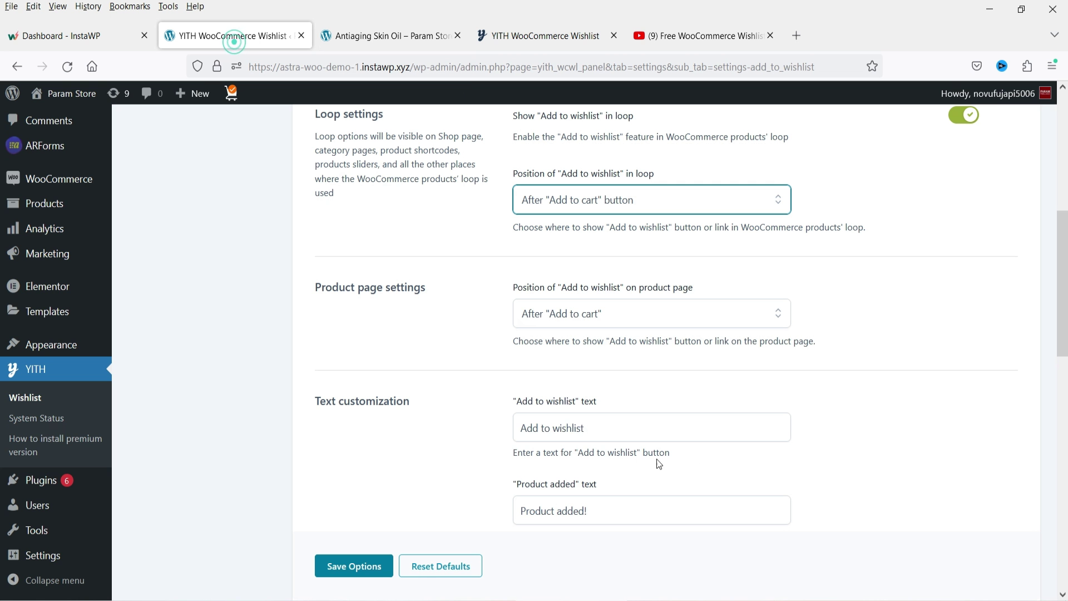
left_click(365, 25)
scroll(758, 299, "down", 2)
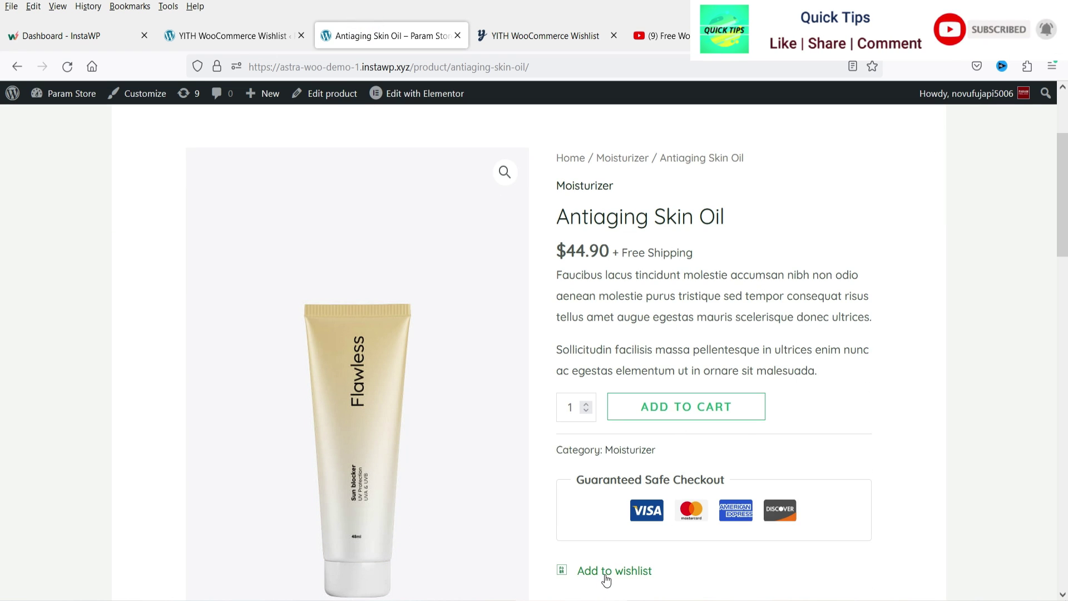
Review the available positions for "Add to wishlist" on the product page without changing the selection
left_click(228, 35)
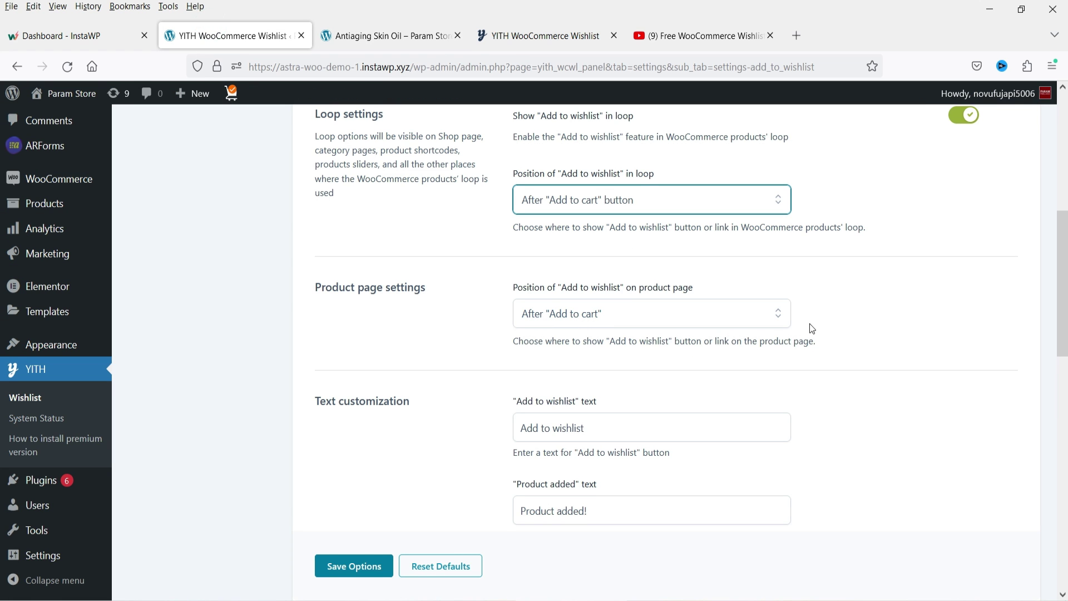
left_click(543, 314)
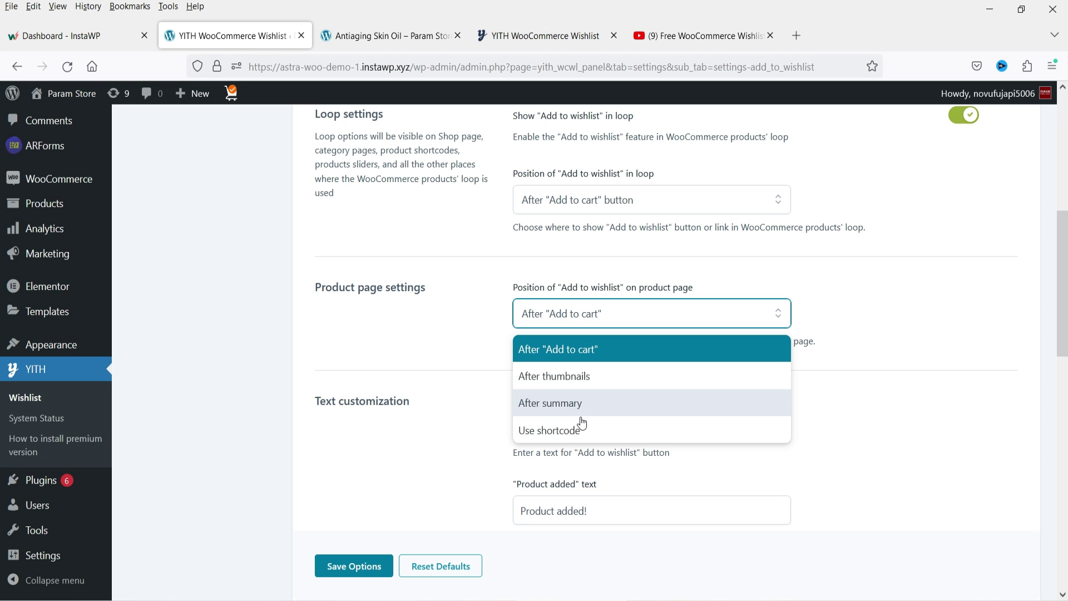
left_click(948, 317)
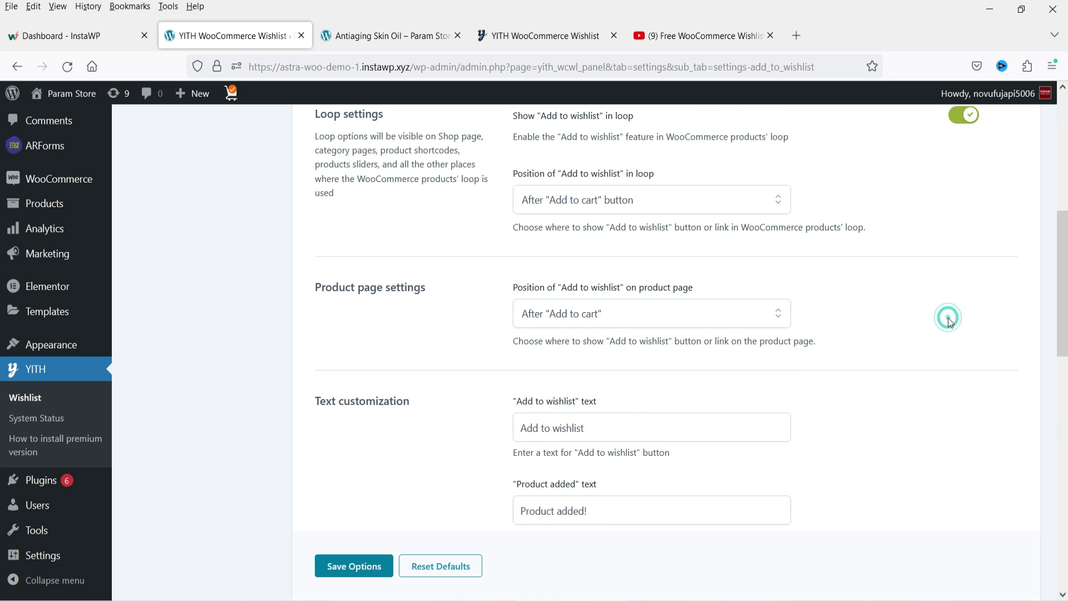
Compare the "Add to wishlist" text setting with the link label on the Antiaging Skin Oil product page
scroll(365, 188, "down", 4)
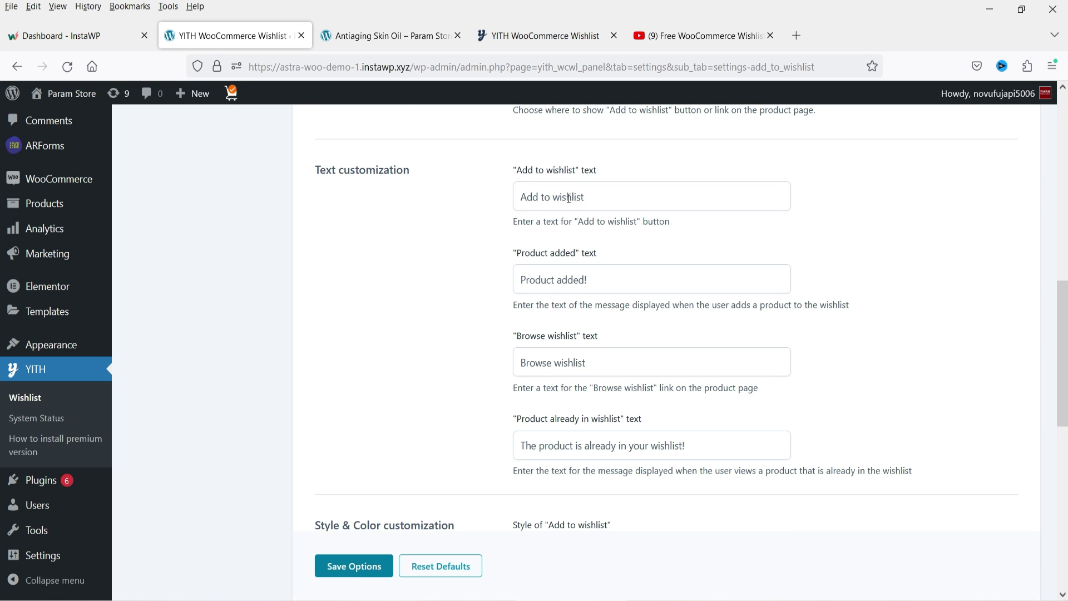
left_click(373, 37)
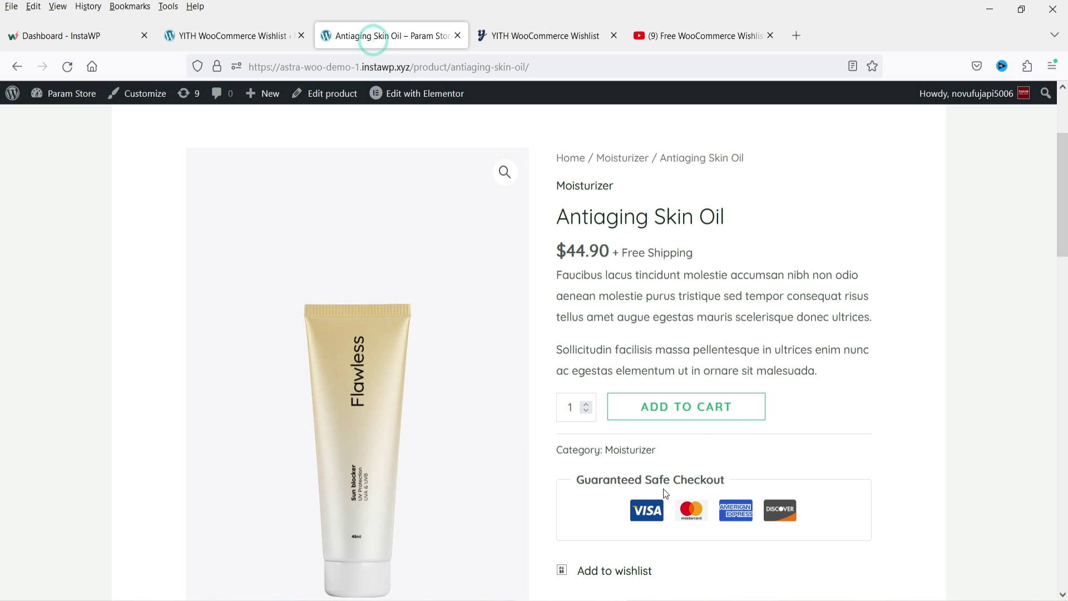
left_click(197, 32)
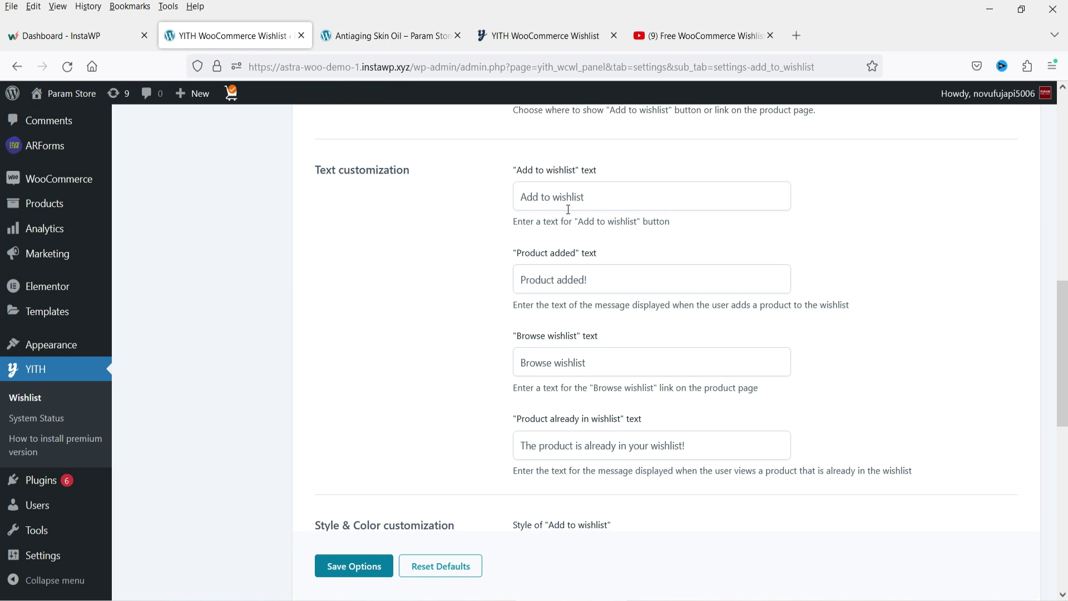
Review the "Product added", "Browse wishlist" and "Product already in wishlist" texts under Text customization
left_click(615, 274)
triple_click(615, 273)
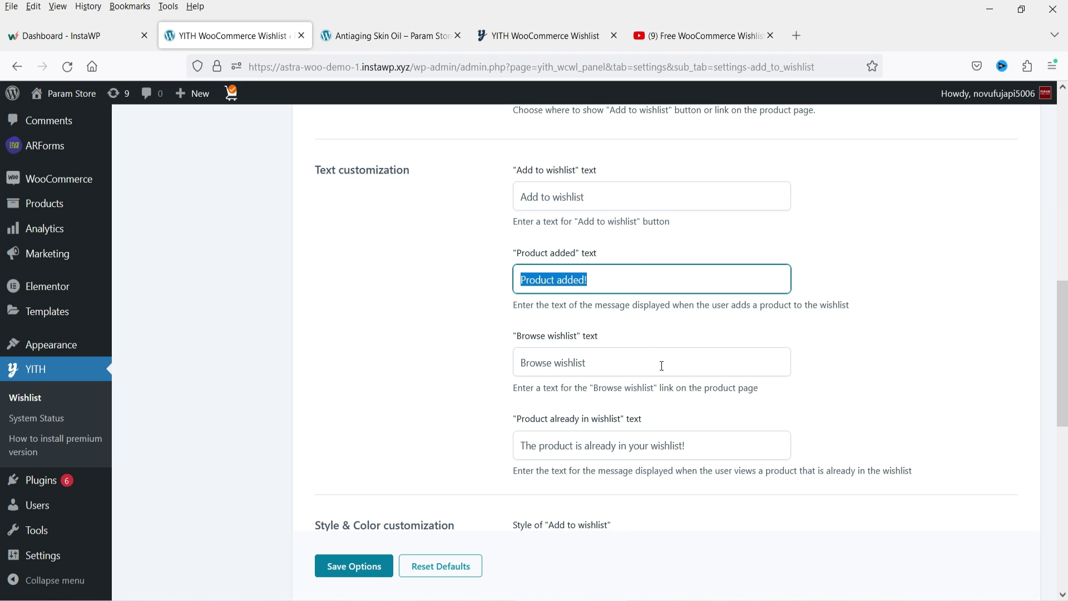
left_click(638, 366)
scroll(462, 323, "down", 2)
triple_click(618, 280)
left_click(464, 309)
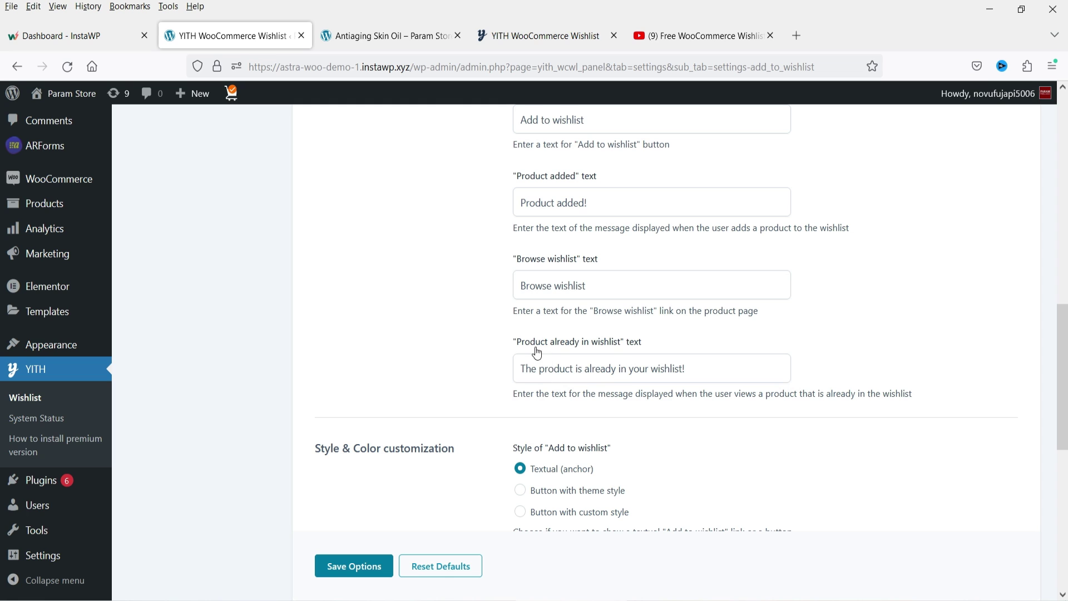
left_click(717, 374)
key("ctrl+a")
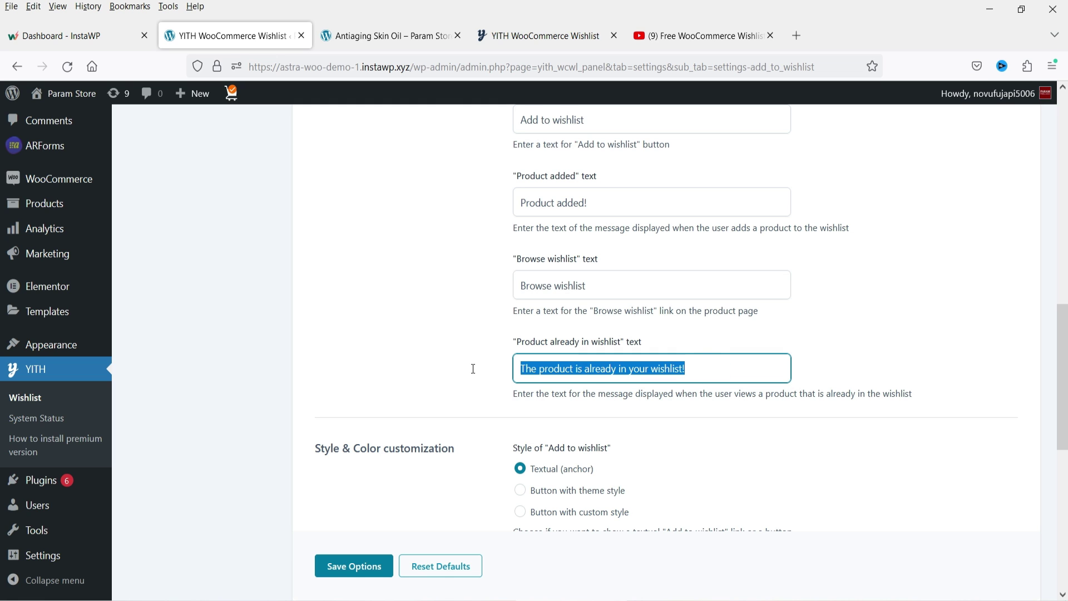
Compare the "Add to wishlist" style setting with how the link looks on the Antiaging Skin Oil product page
left_click(471, 368)
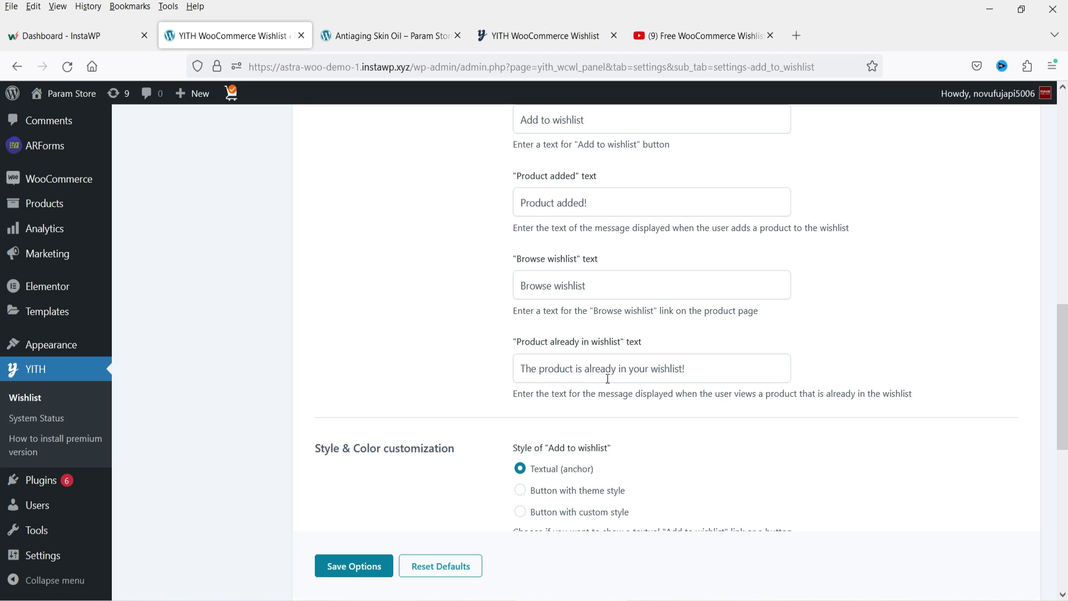
scroll(605, 379, "down", 5)
scroll(879, 330, "up", 3)
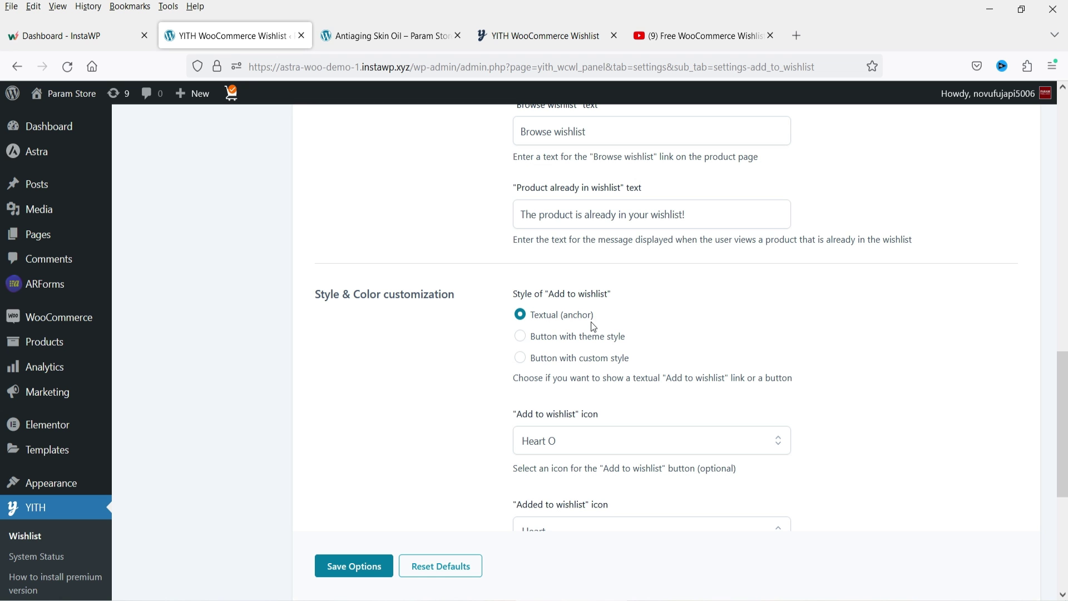
left_click(425, 32)
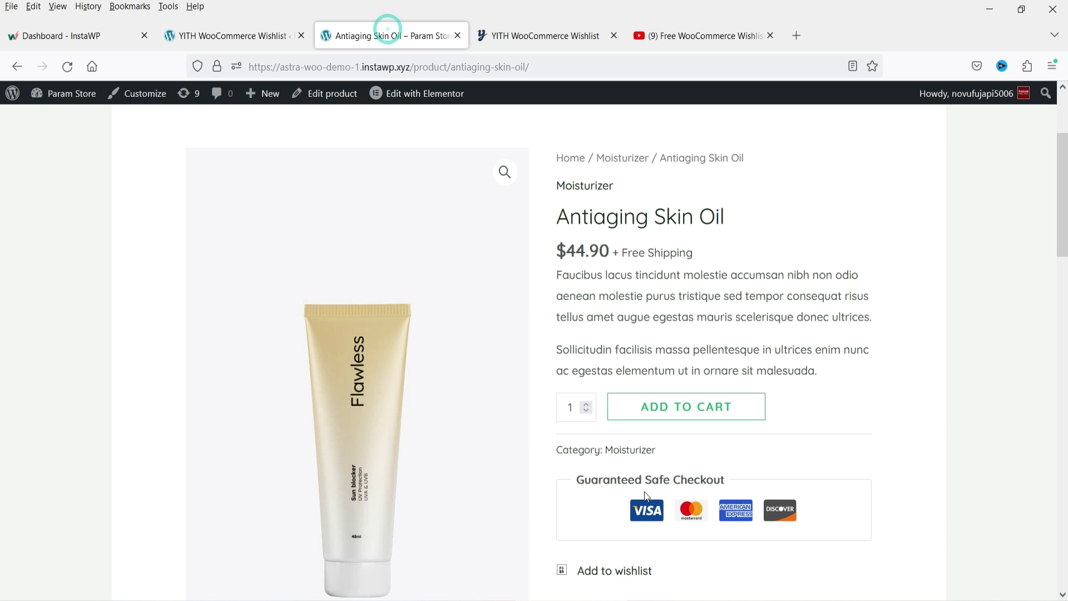
scroll(648, 522, "down", 3)
left_click(208, 32)
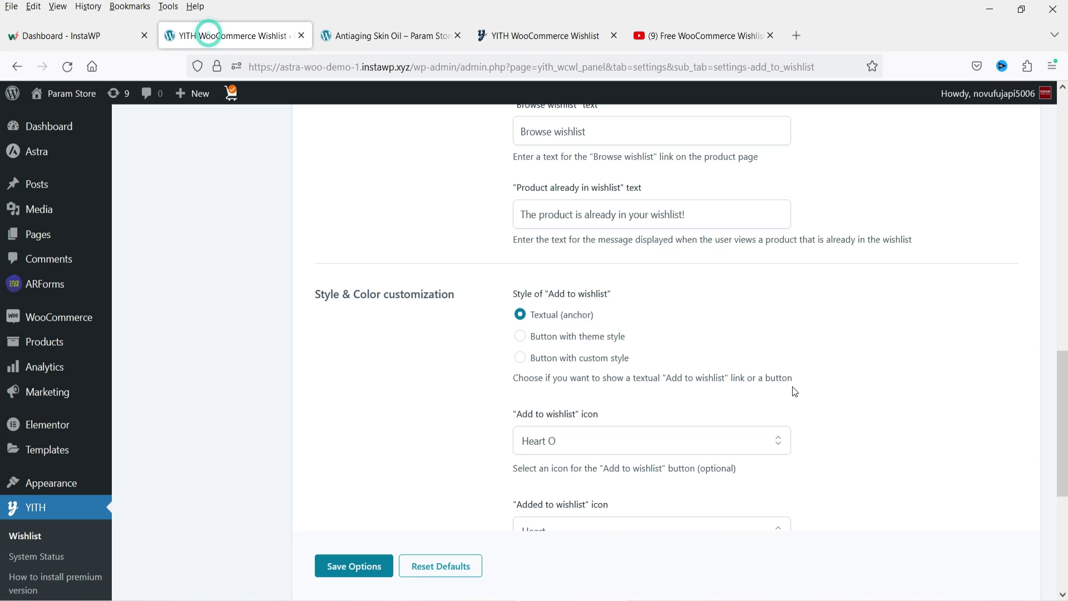
Set the style of "Add to wishlist" to Button with theme style
left_click(528, 339)
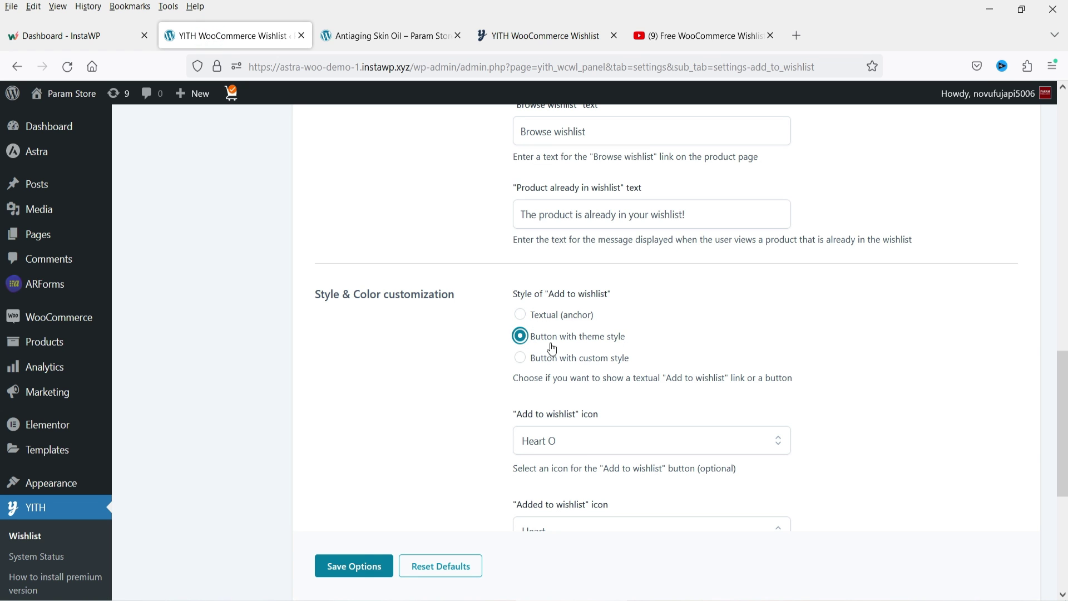
scroll(855, 368, "down", 3)
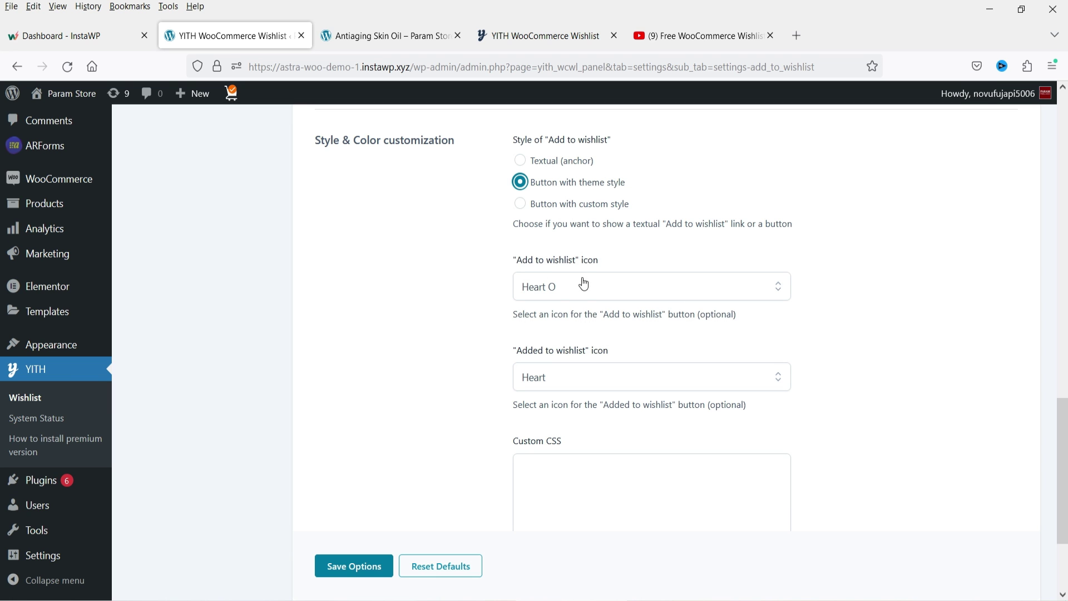
Check the wishlist icon on the product page and review the available "Add to wishlist" icons, keeping Heart O
left_click(363, 33)
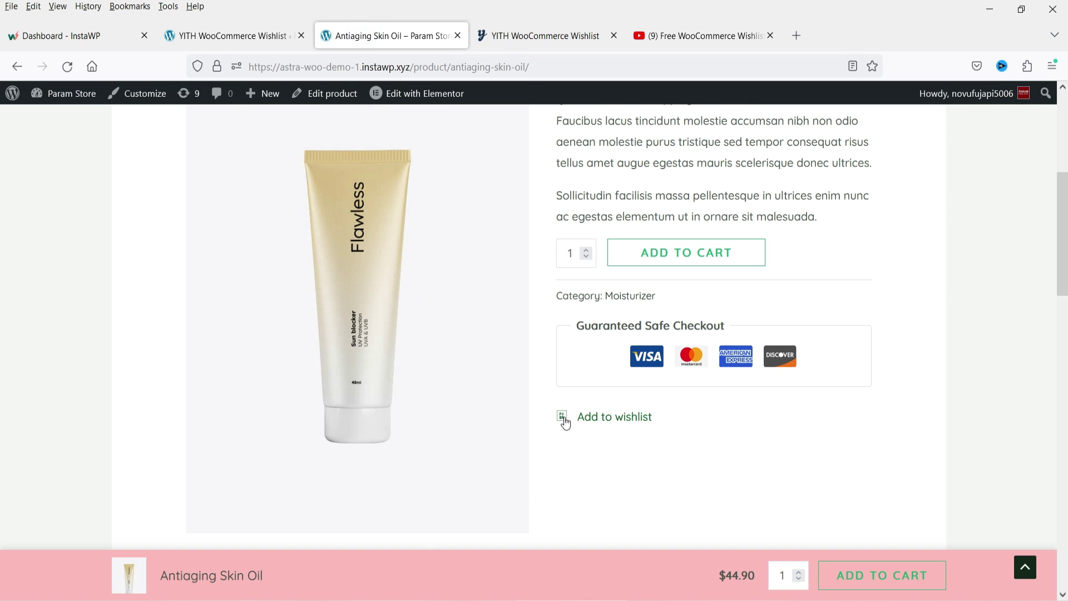
left_click(231, 35)
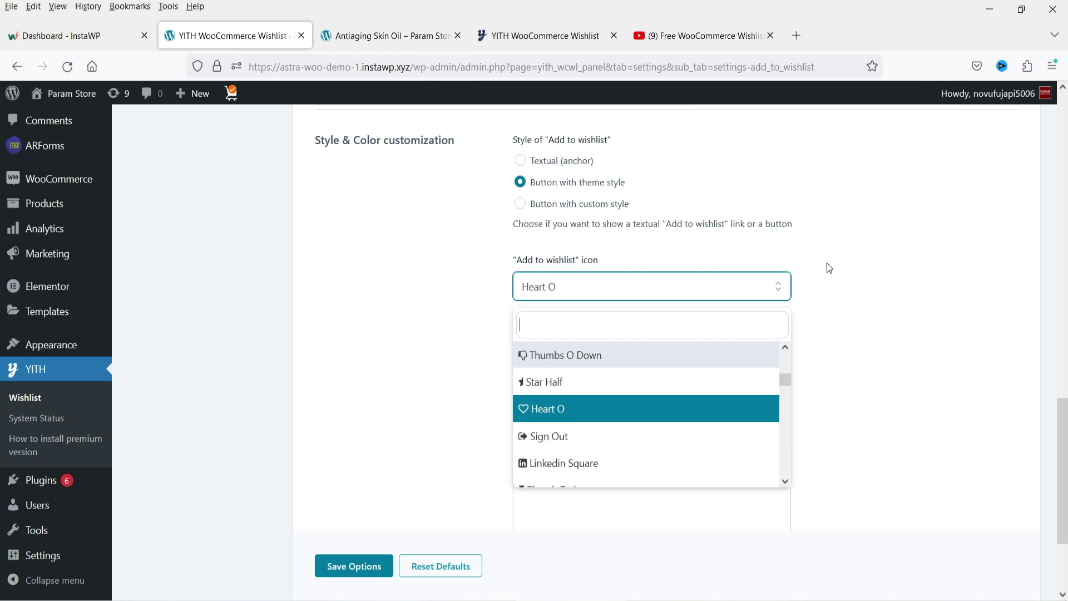
scroll(676, 389, "down", 5)
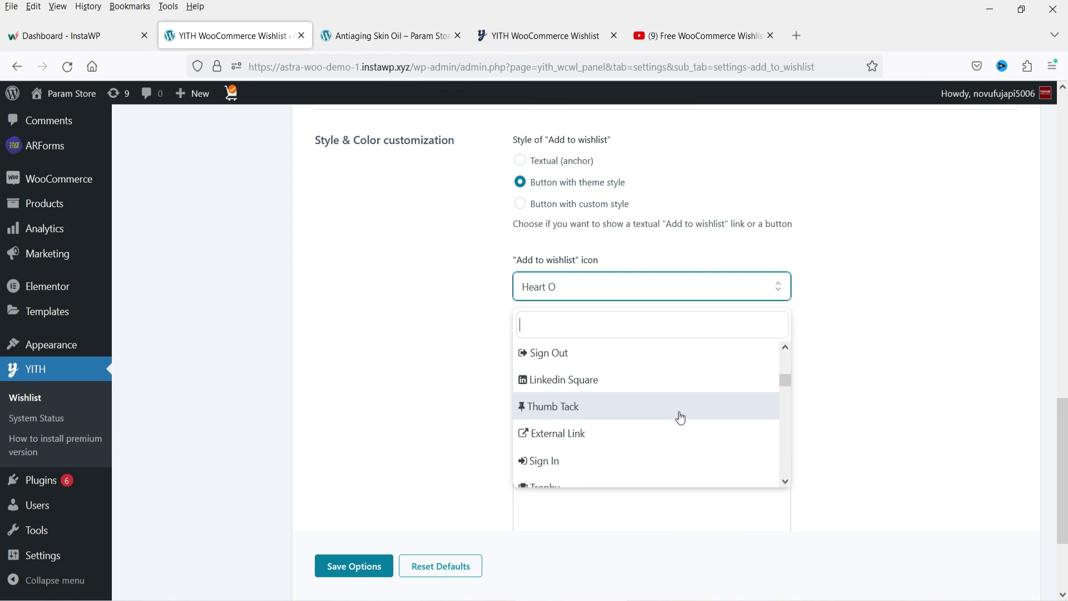
scroll(680, 418, "down", 10)
scroll(680, 418, "up", 3)
left_click(577, 288)
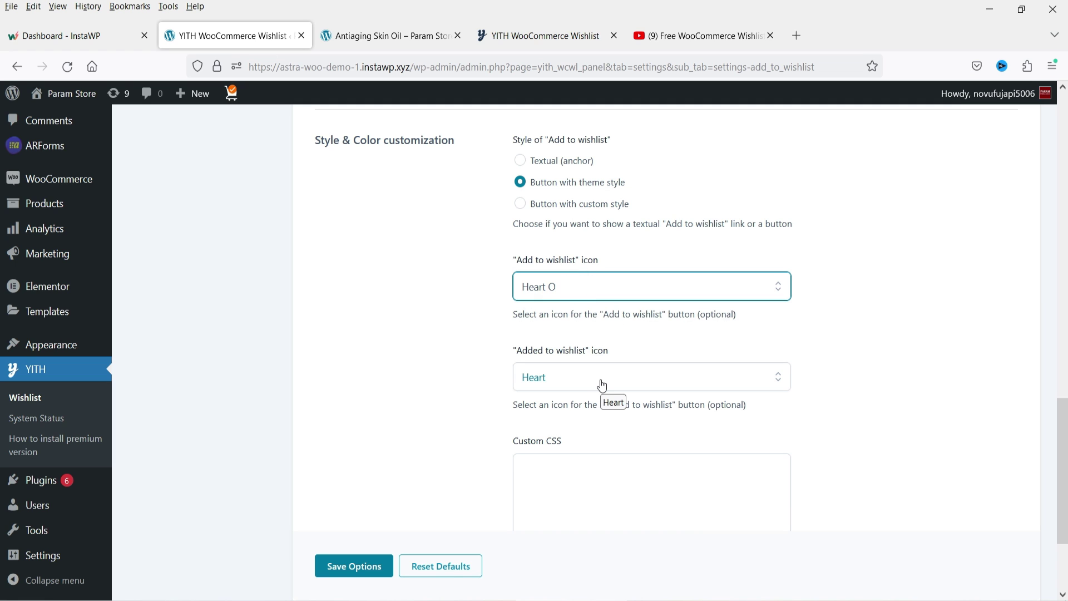
Leave the Custom CSS field empty and save the Add to wishlist options with the theme button style
scroll(967, 355, "down", 3)
left_click(607, 332)
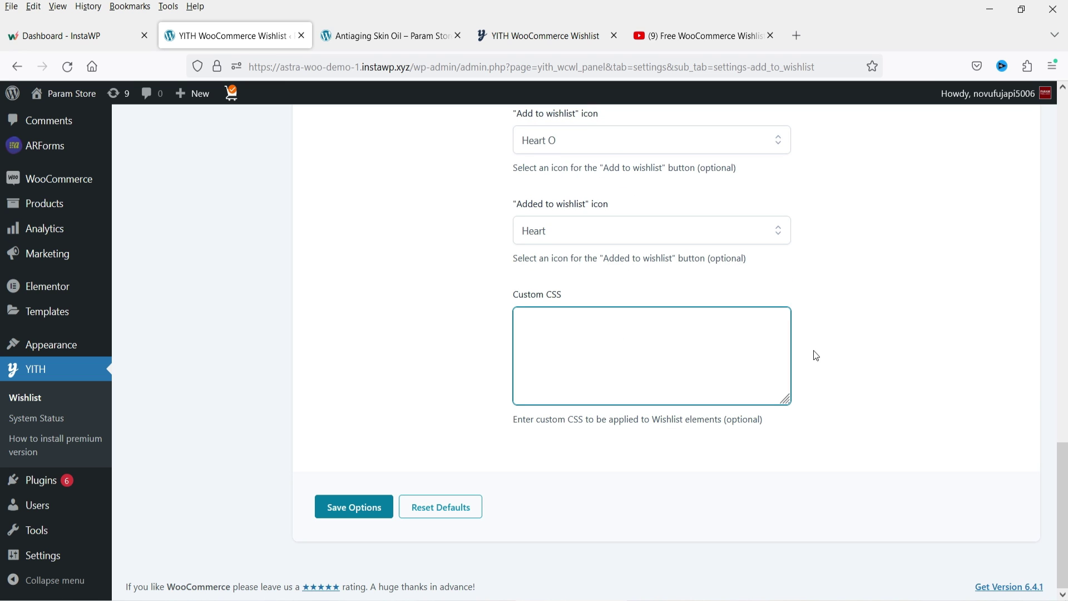
left_click(349, 506)
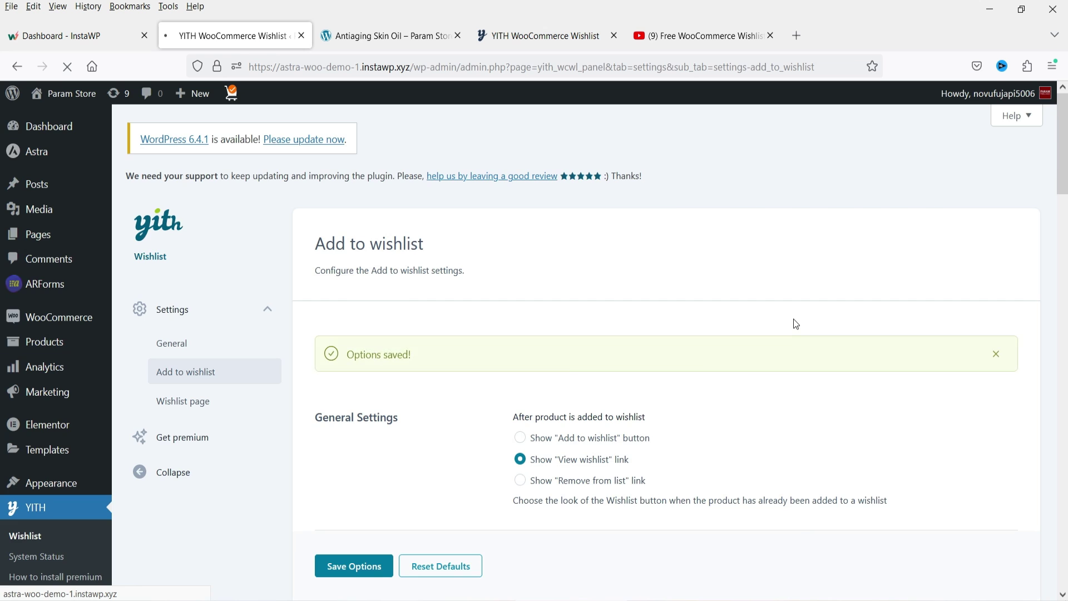
Reload the Antiaging Skin Oil page and open the Shop page to check the theme-styled "Add to wishlist" buttons
left_click(367, 37)
left_click(67, 69)
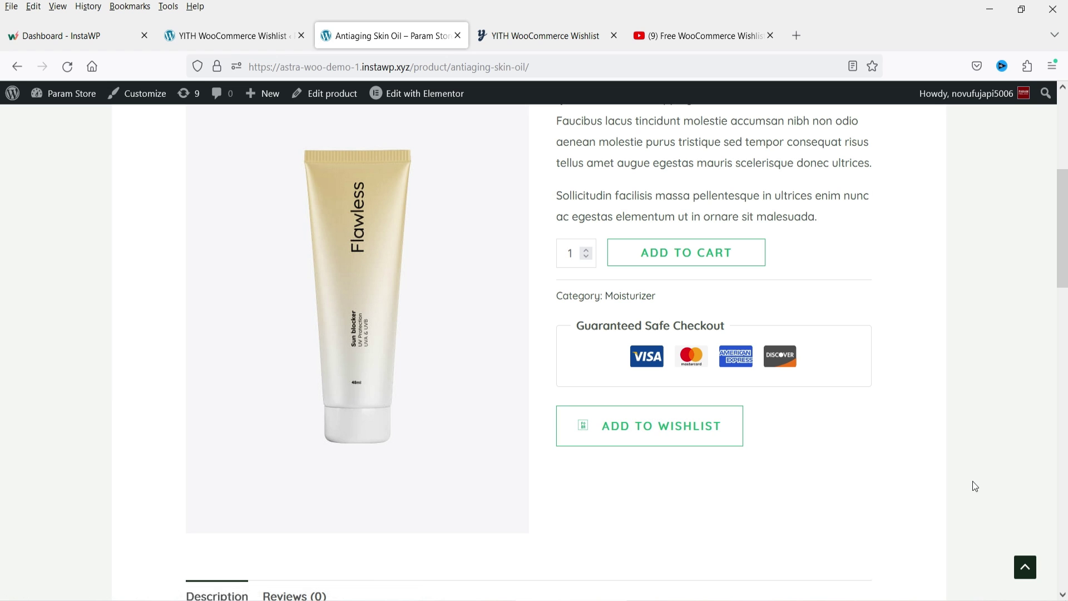
left_click(703, 432)
left_click(445, 139)
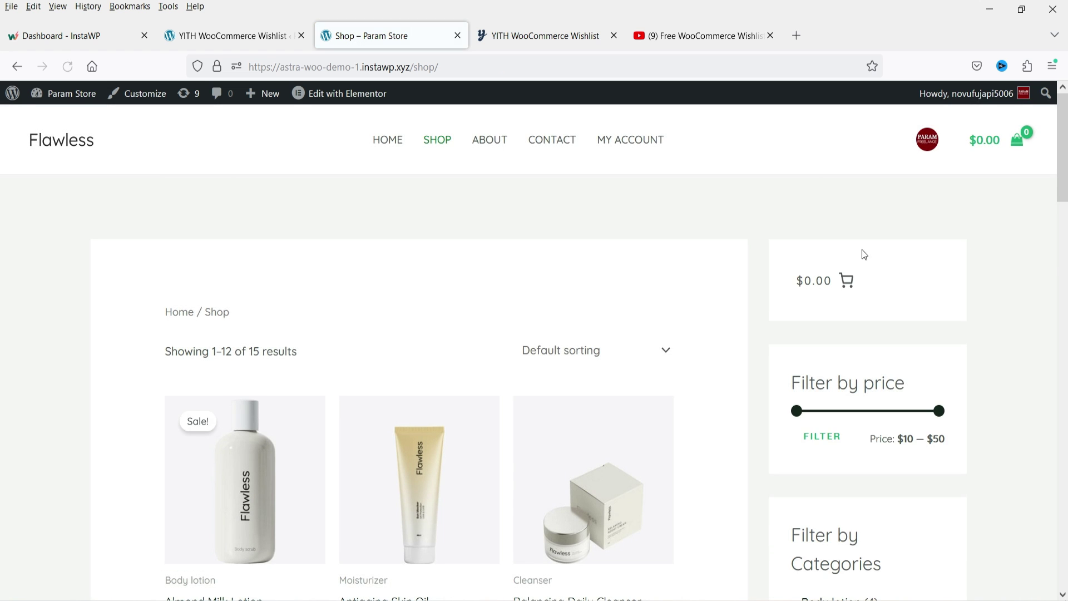
scroll(869, 254, "down", 5)
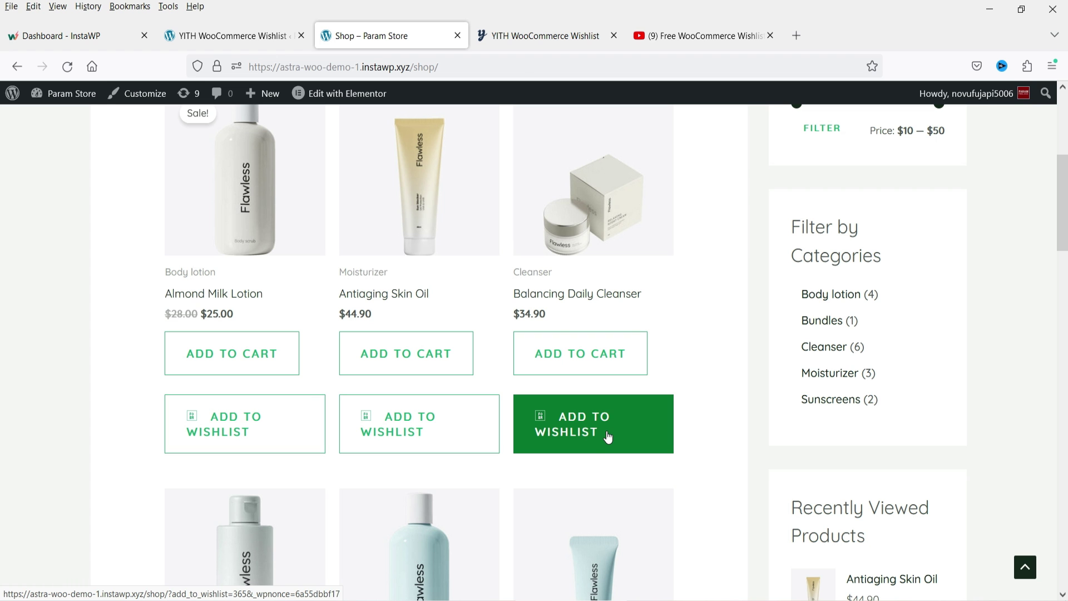
Return to the Add to wishlist settings and set the style to Button with custom style
key("ctrl+Page_Up")
scroll(723, 312, "down", 15)
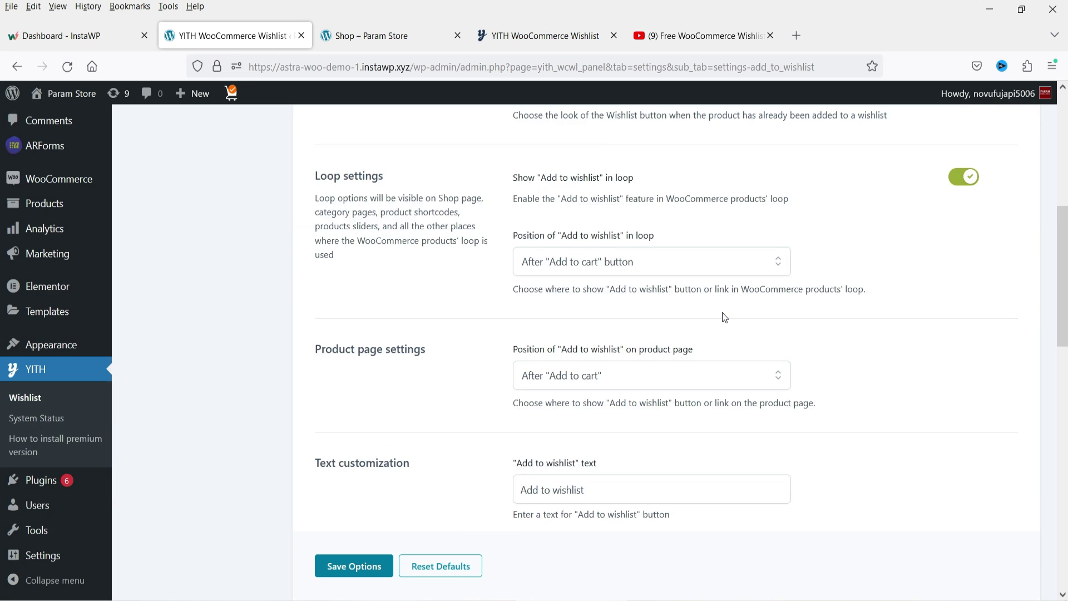
scroll(704, 310, "up", 4)
scroll(661, 286, "down", 4)
scroll(674, 315, "down", 3)
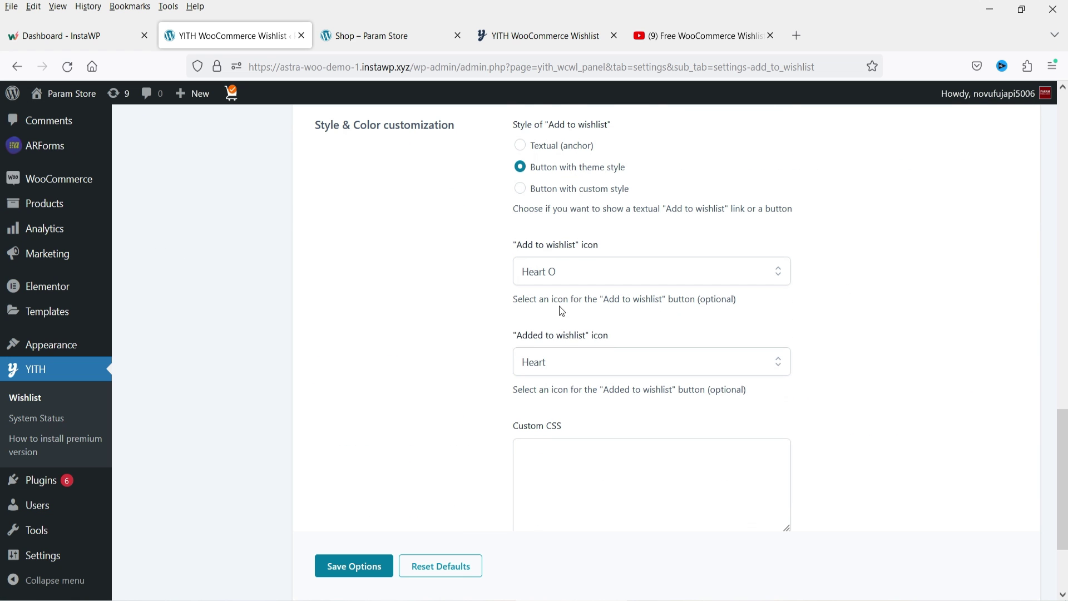
left_click(521, 192)
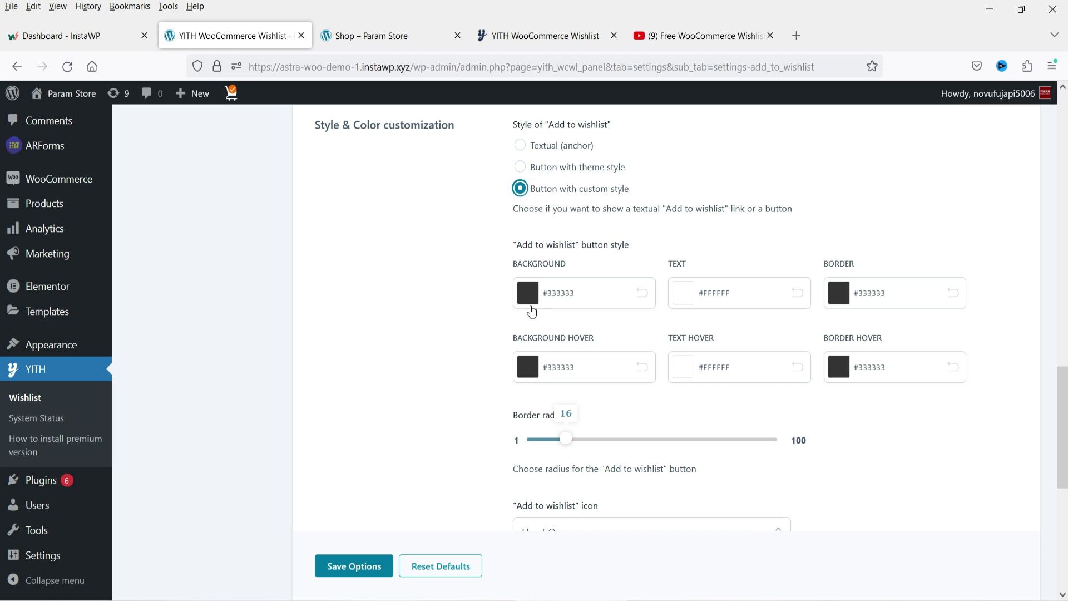
Set the background hover colour of the custom "Add to wishlist" button to dark purple, rgb(60,37,120)
left_click(533, 379)
left_click(565, 471)
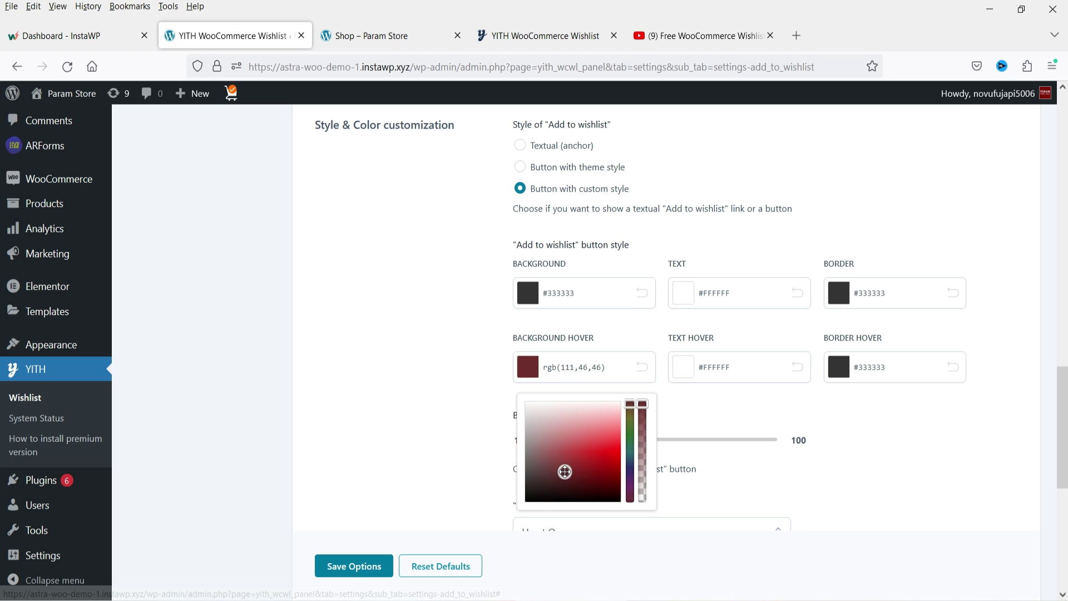
left_click_drag(630, 405, 631, 472)
left_click(415, 374)
Save the options and reload the Shop page to check the custom "Add to wishlist" buttons and their hover colour
scroll(415, 374, "down", 2)
left_click(354, 566)
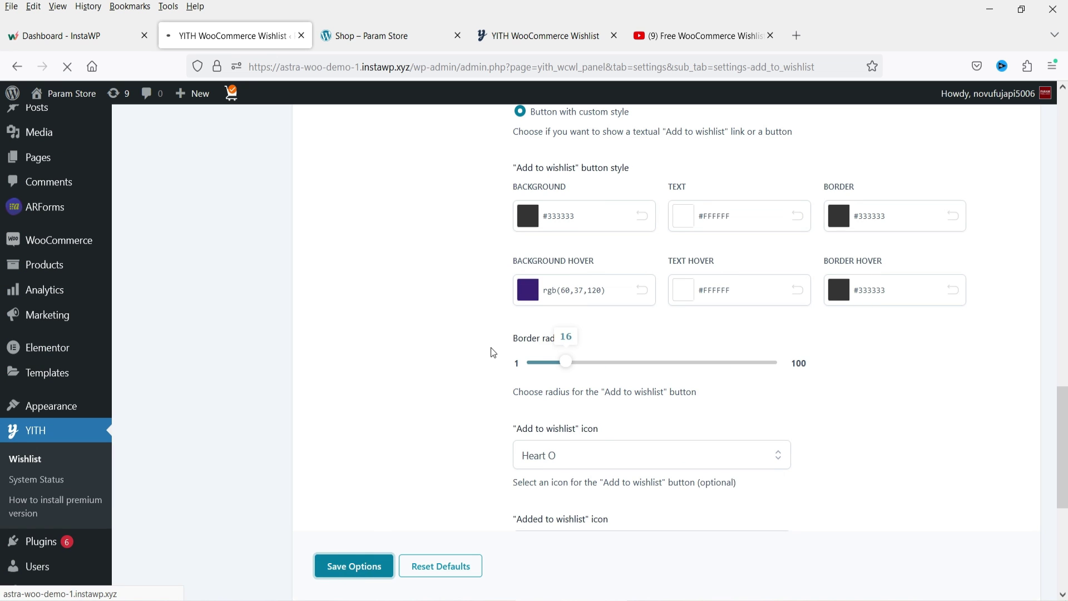
left_click(360, 33)
left_click(67, 67)
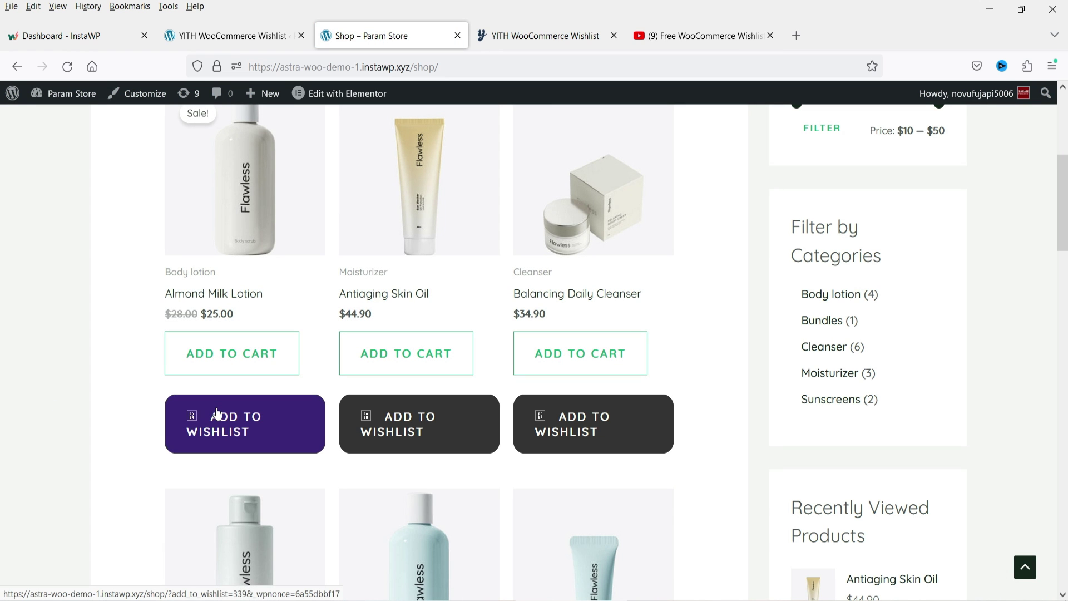
Set the style of "Add to wishlist" back to Textual (anchor) and save the options
left_click(234, 36)
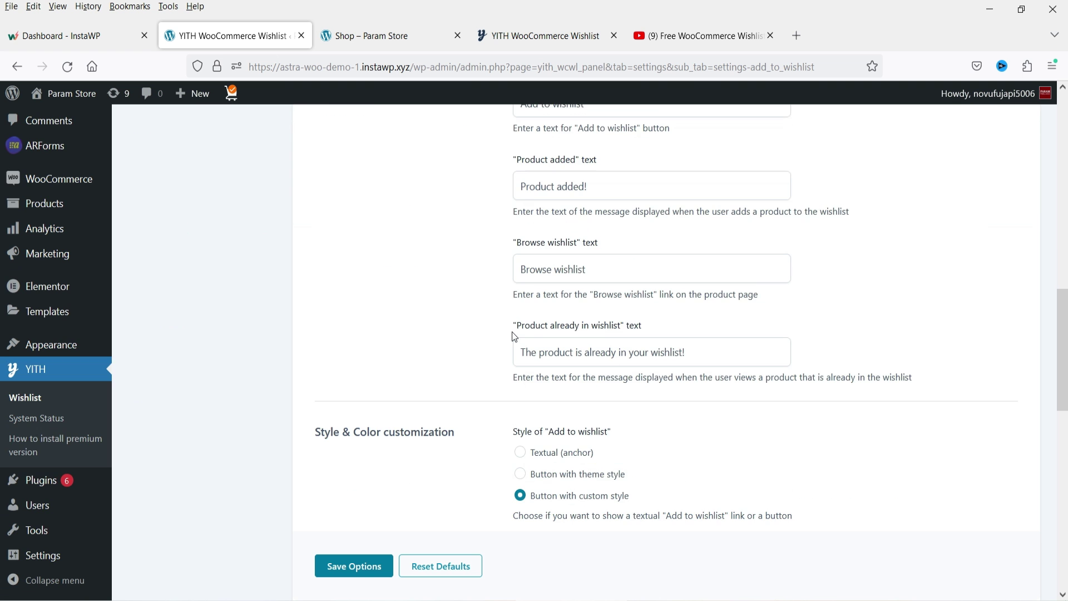
scroll(512, 332, "down", 4)
scroll(439, 301, "up", 2)
left_click(520, 222)
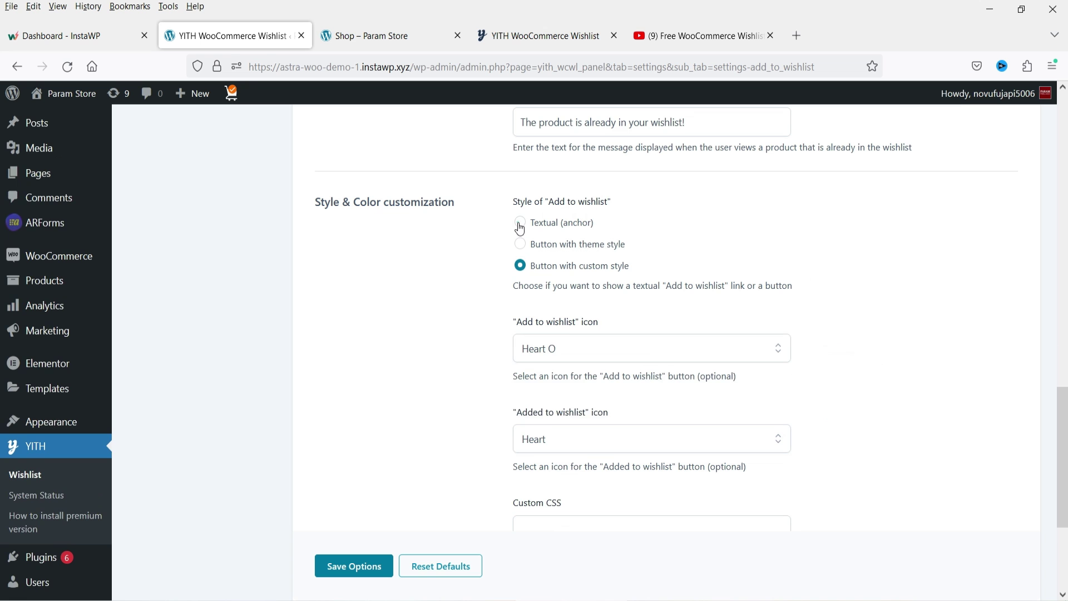
left_click(355, 570)
Reload the Shop page to check the textual wishlist links, and look through the Add to wishlist settings again
left_click(384, 36)
left_click(68, 66)
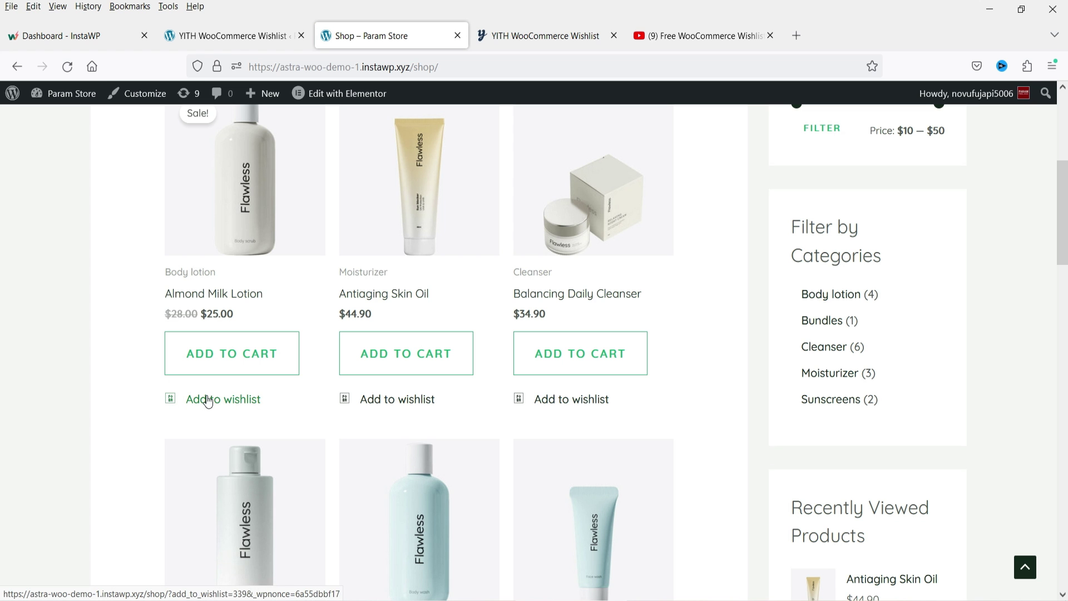
left_click(234, 36)
scroll(743, 393, "down", 15)
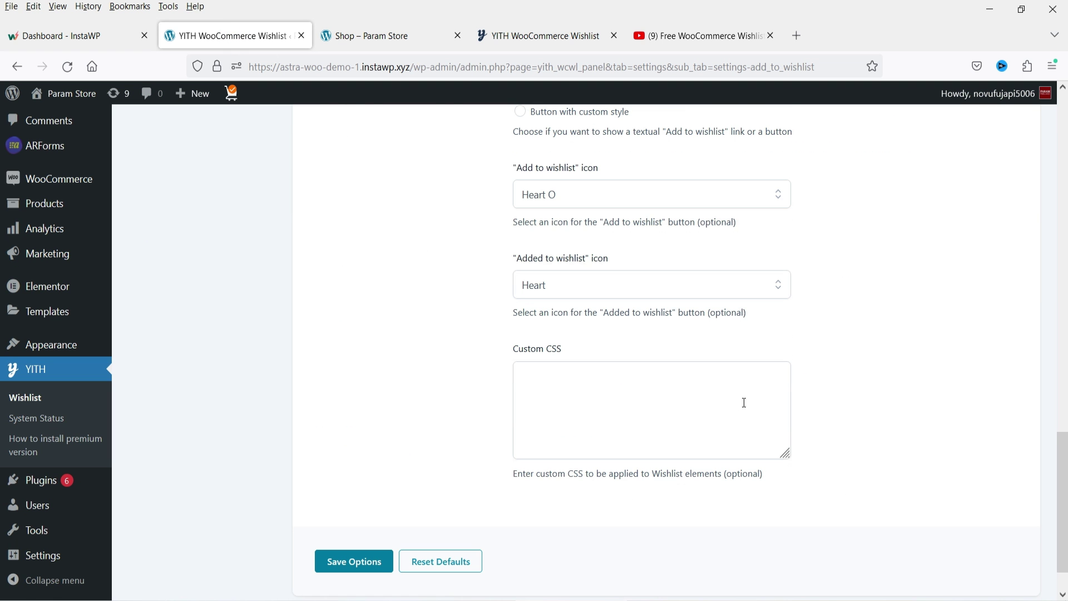
scroll(881, 415, "up", 10)
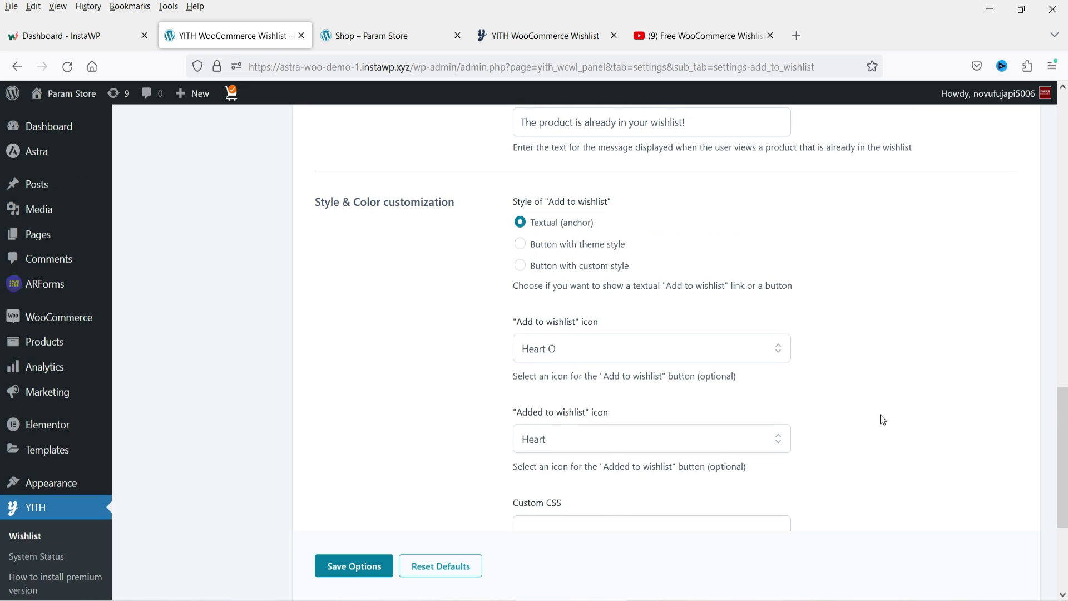
scroll(881, 415, "up", 10)
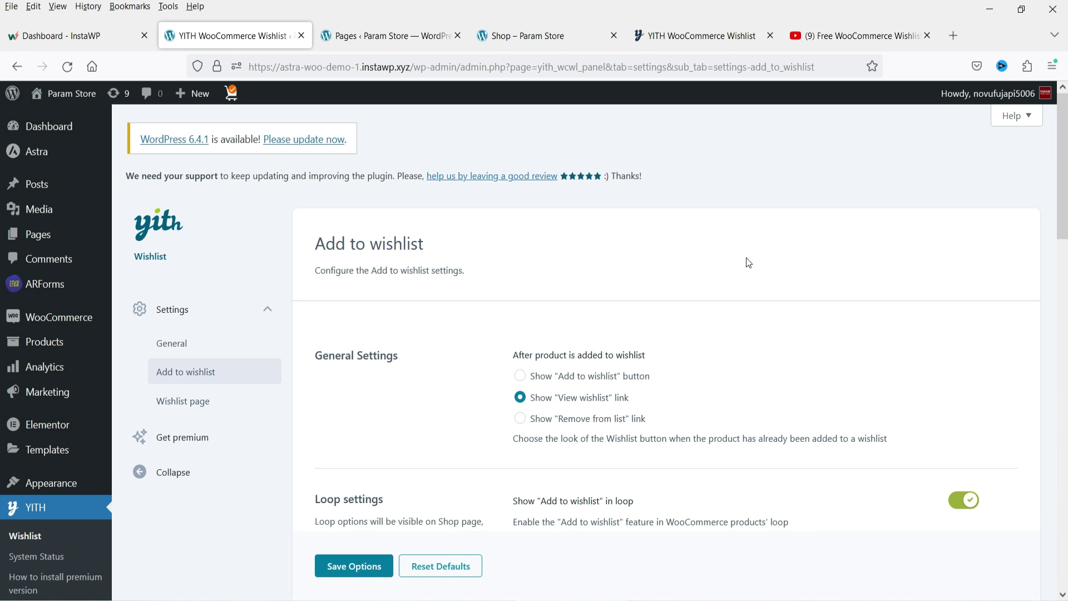
Open the Wishlist page settings and choose Wishlist as the main wishlist page
left_click(182, 408)
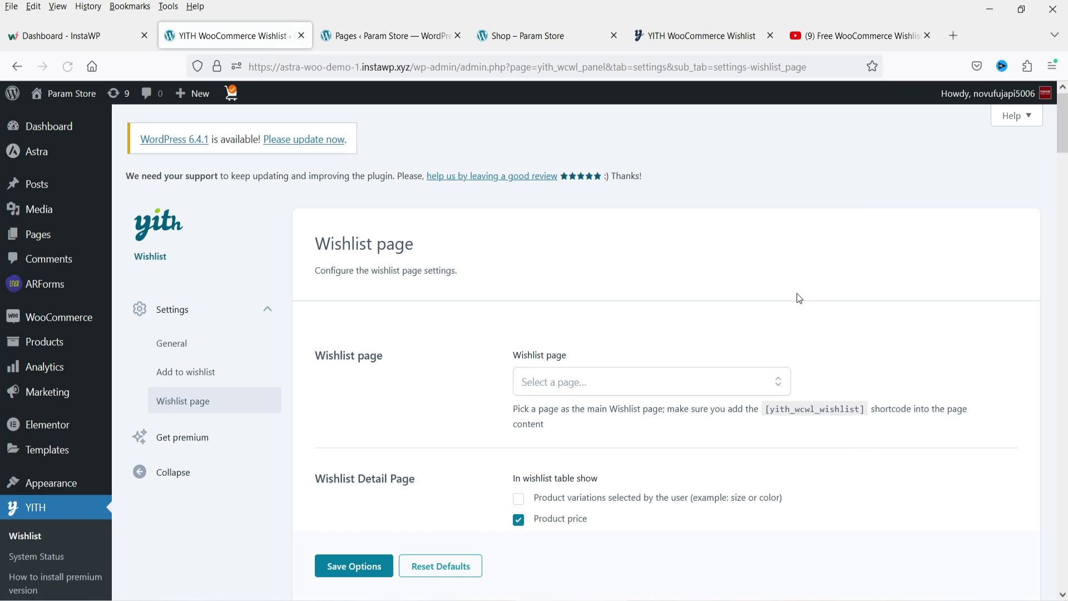
scroll(796, 298, "down", 2)
left_click(680, 313)
scroll(644, 394, "down", 3)
scroll(644, 368, "up", 3)
left_click(590, 432)
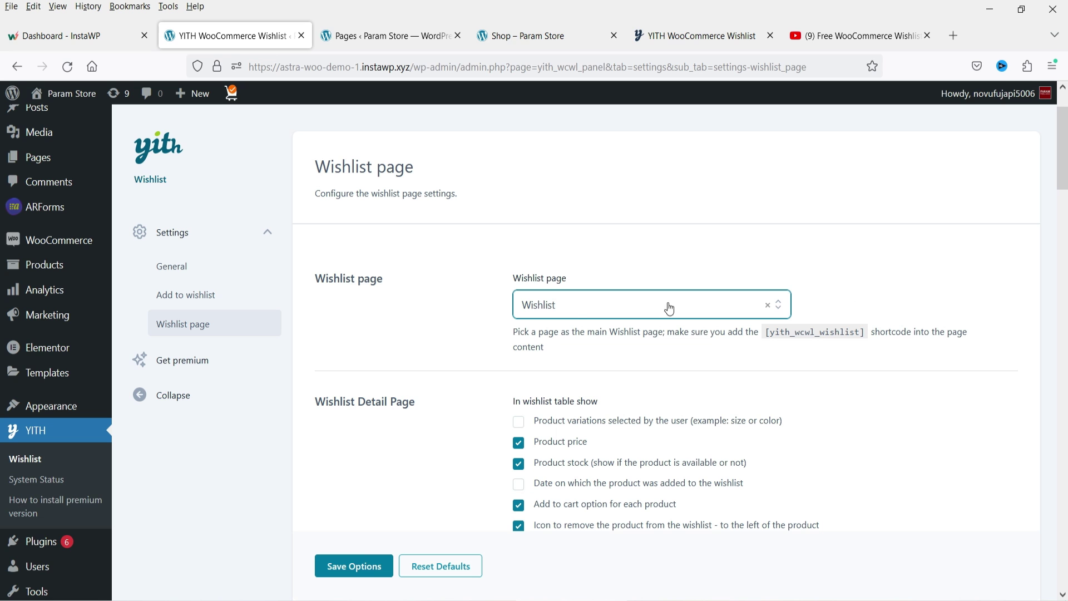
Review the other selectable pages, keep Wishlist as the wishlist page, and save the options
left_click(581, 312)
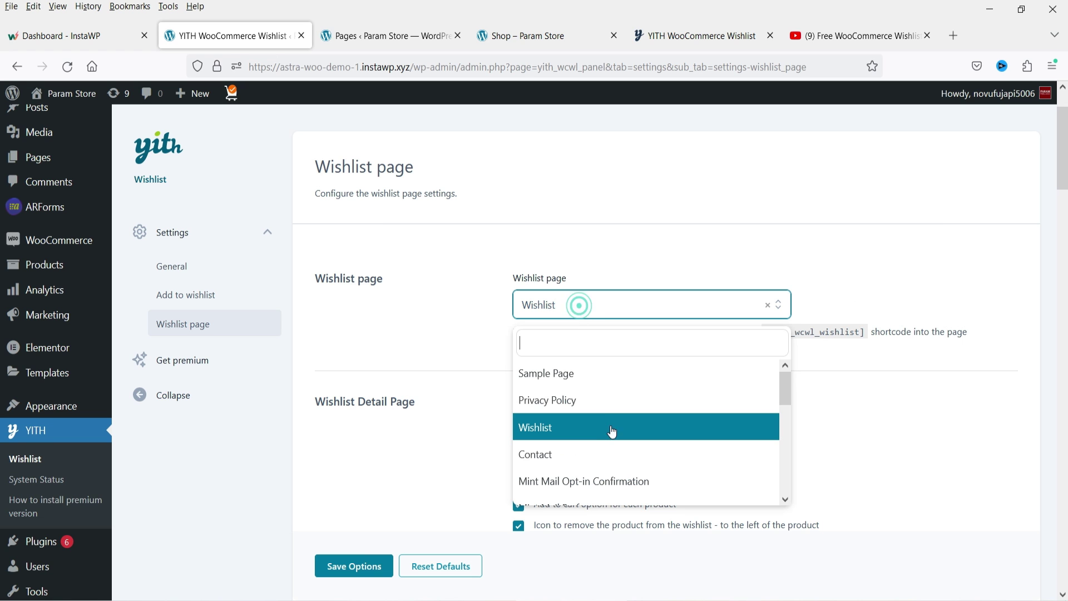
scroll(614, 437, "down", 3)
scroll(615, 438, "down", 3)
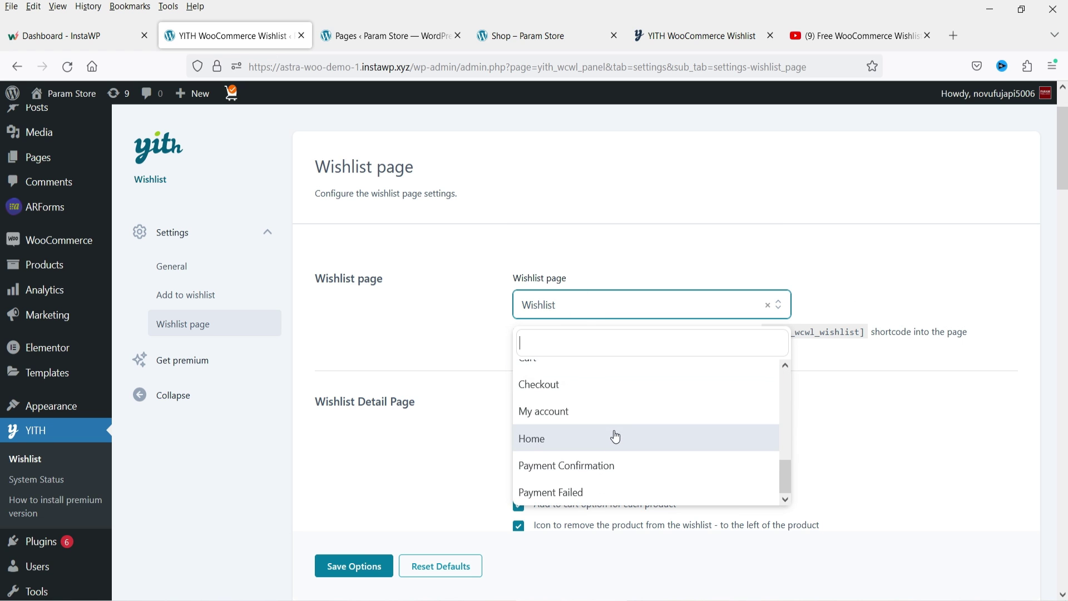
left_click(891, 269)
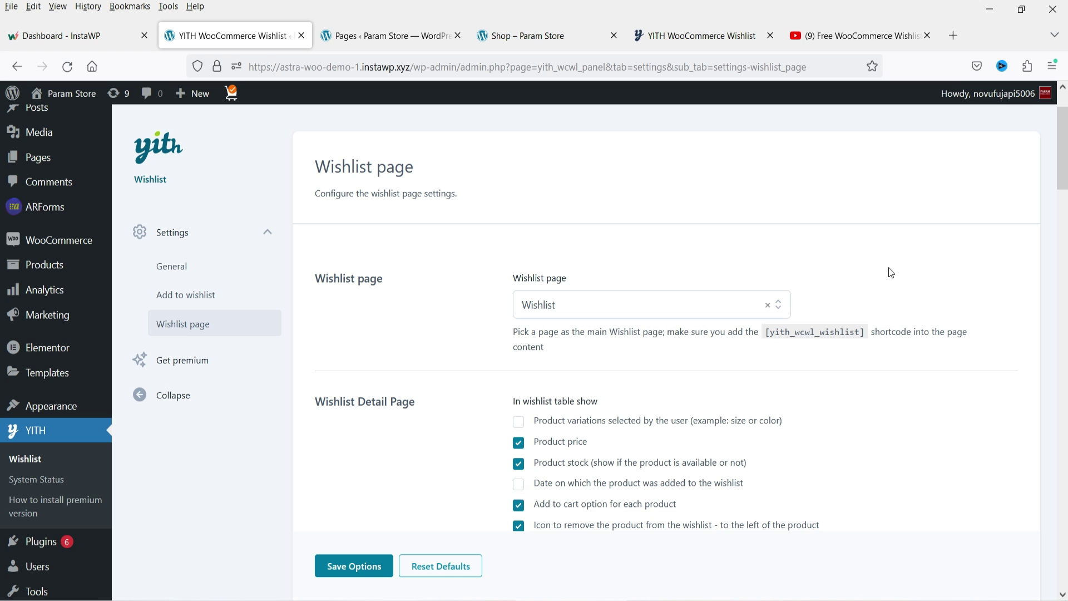
left_click(363, 568)
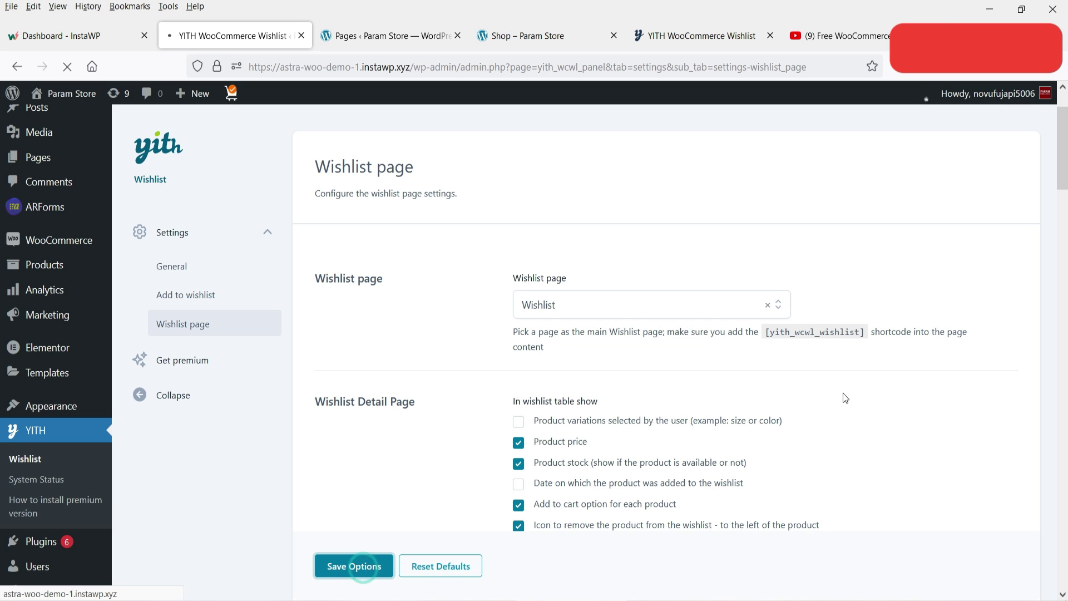
Examine the Wishlist Detail Page options: table contents, cart behaviour, social sharing, sharing title and social text
scroll(799, 370, "down", 3)
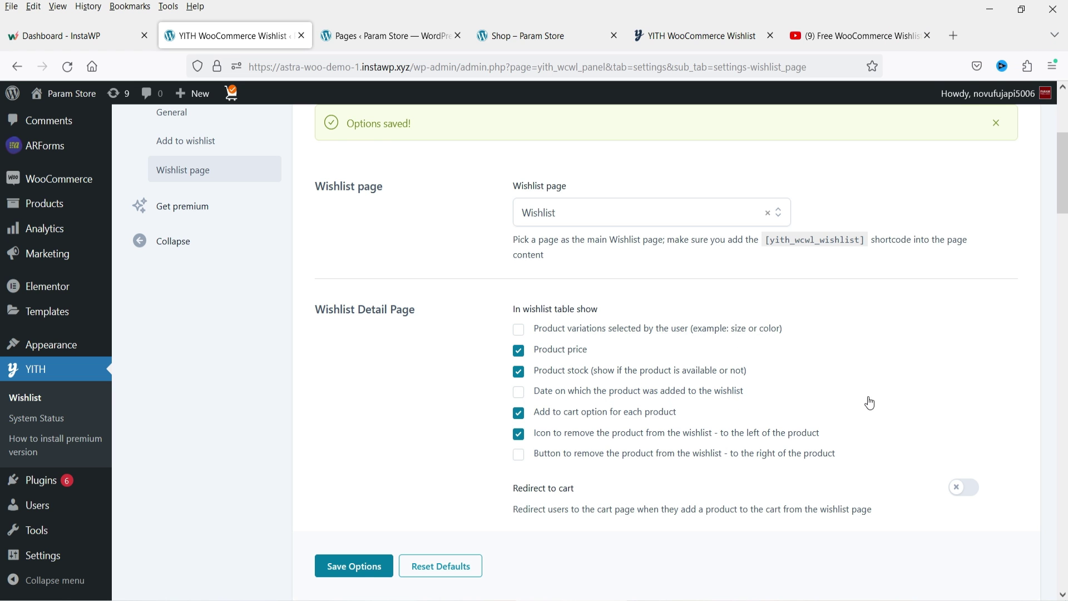
scroll(870, 403, "down", 3)
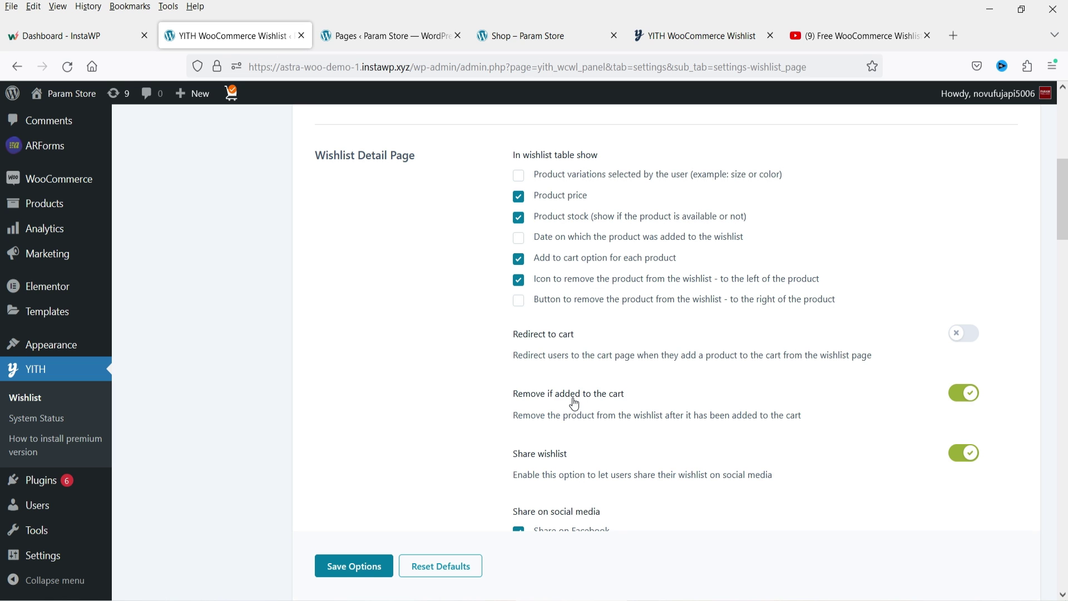
scroll(749, 391, "down", 2)
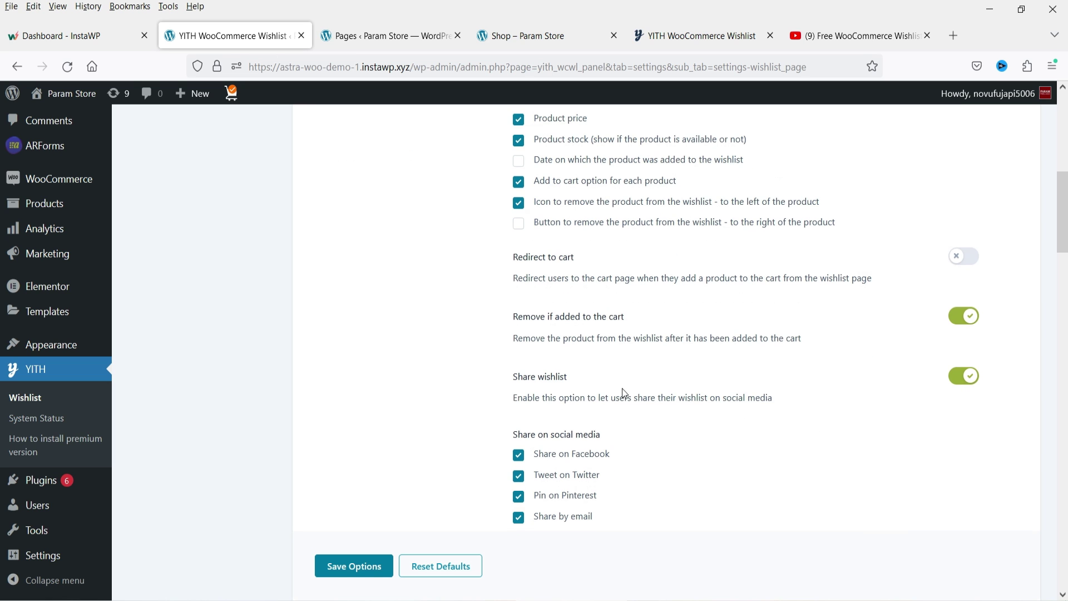
scroll(494, 341, "down", 4)
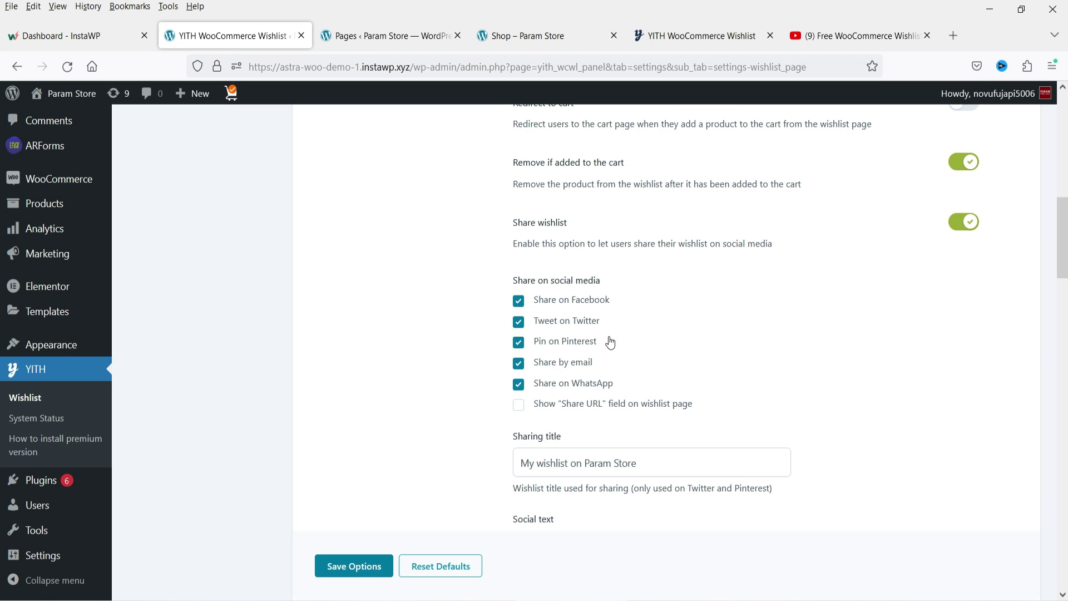
scroll(586, 342, "down", 6)
left_click(657, 239)
key("ctrl+shift+Left")
key("ctrl+shift+Left")
key("ctrl+shift+Left")
key("ctrl+shift+Left")
key("ctrl+shift+Left")
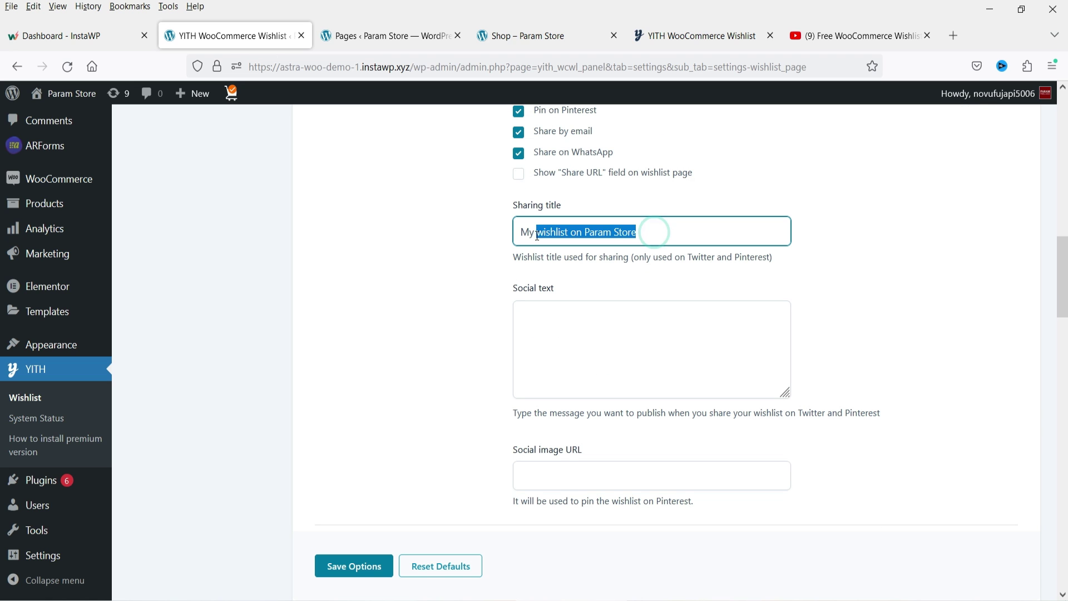
left_click(683, 240)
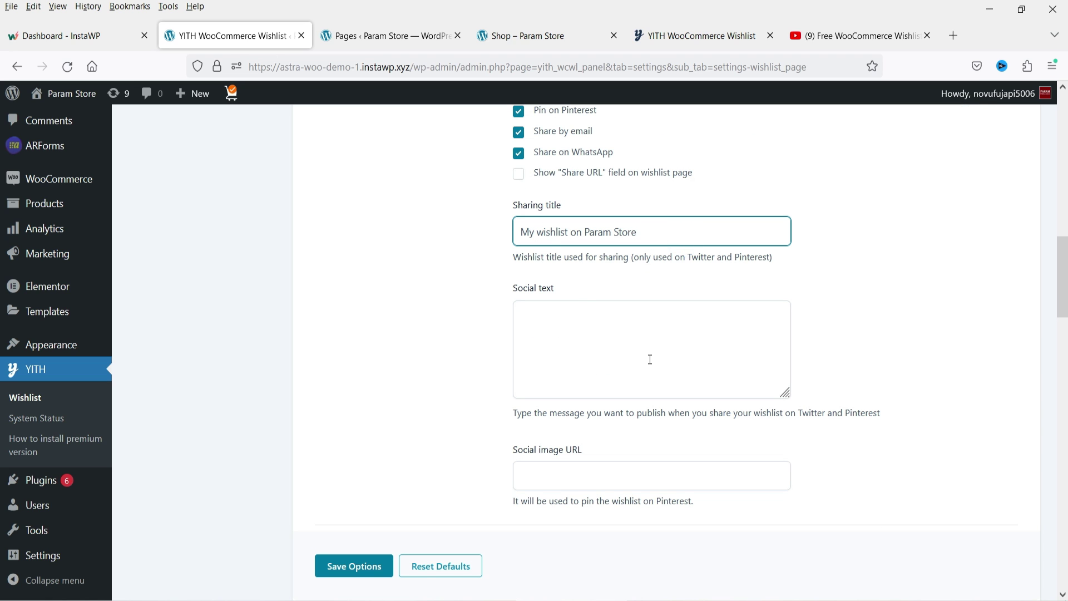
left_click_drag(587, 231, 670, 231)
left_click(600, 360)
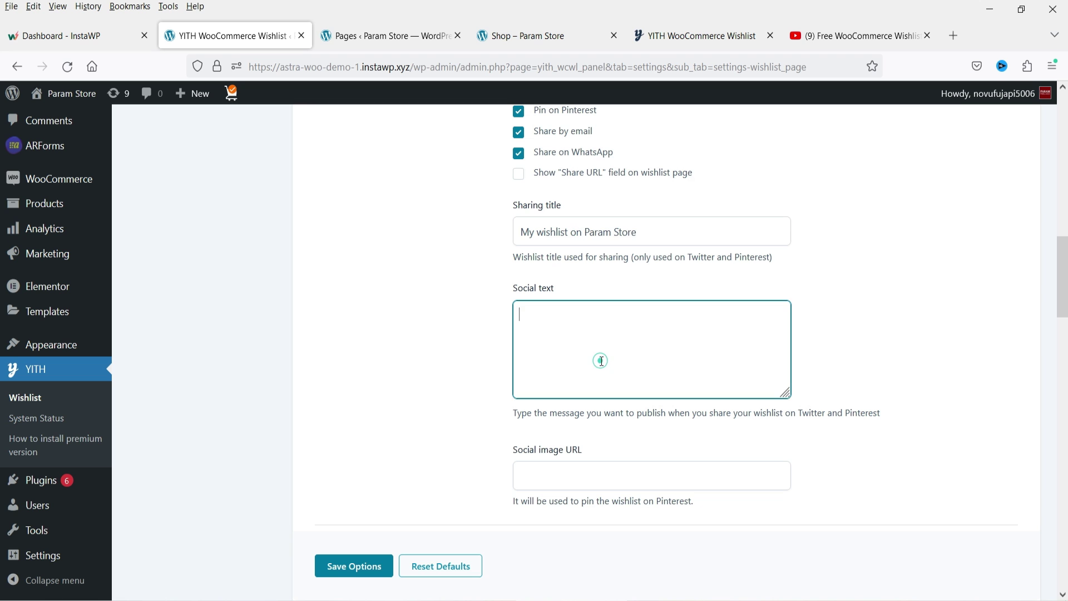
Review the text, style and color customization of the Wishlist page settings and save the options
scroll(621, 310, "down", 3)
scroll(499, 336, "down", 2)
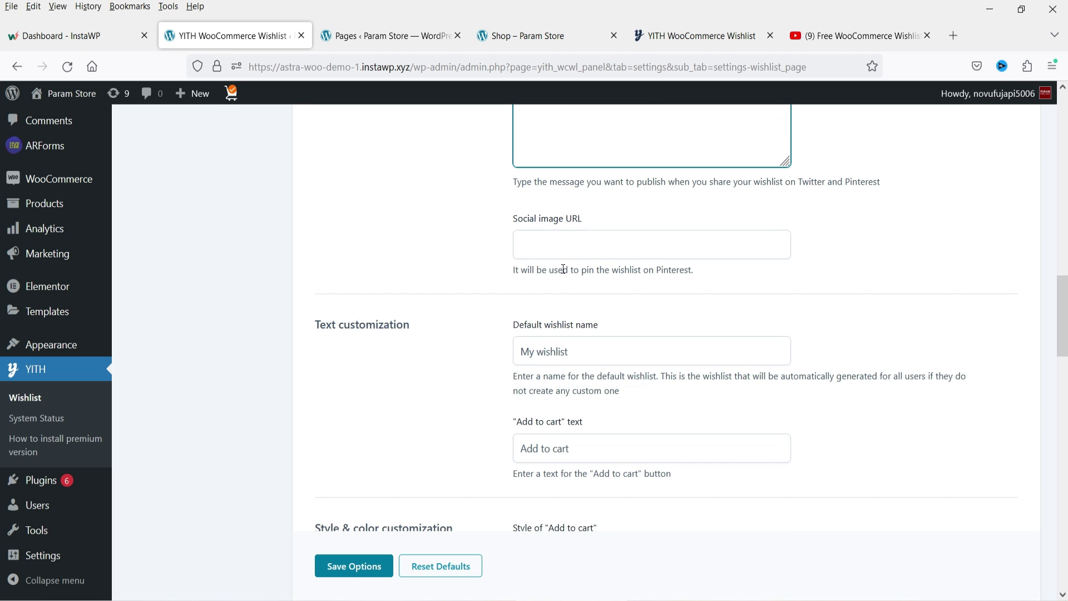
scroll(492, 328, "down", 2)
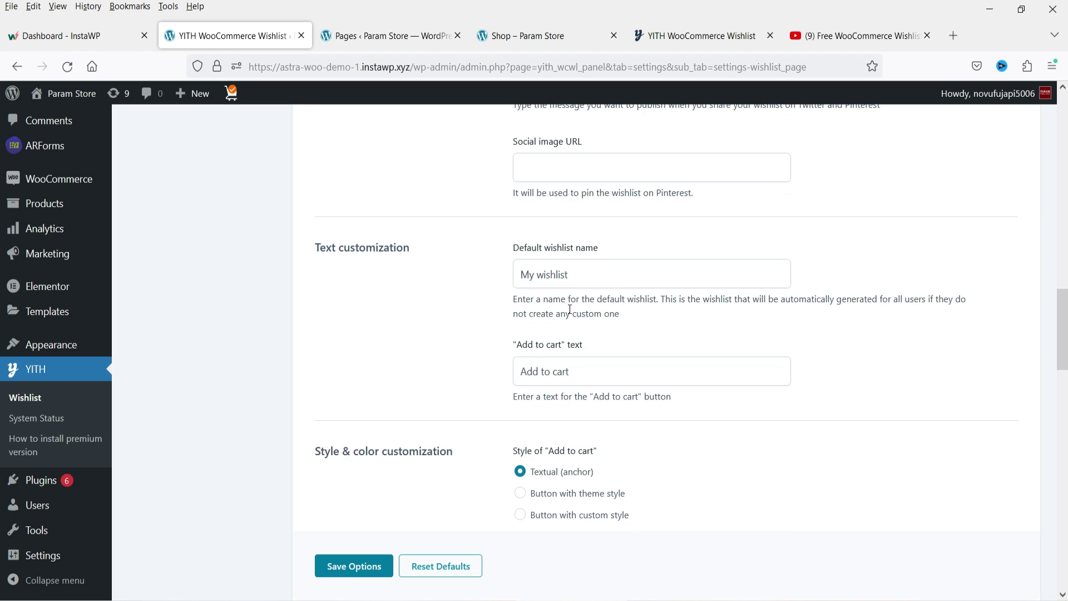
scroll(477, 373, "down", 4)
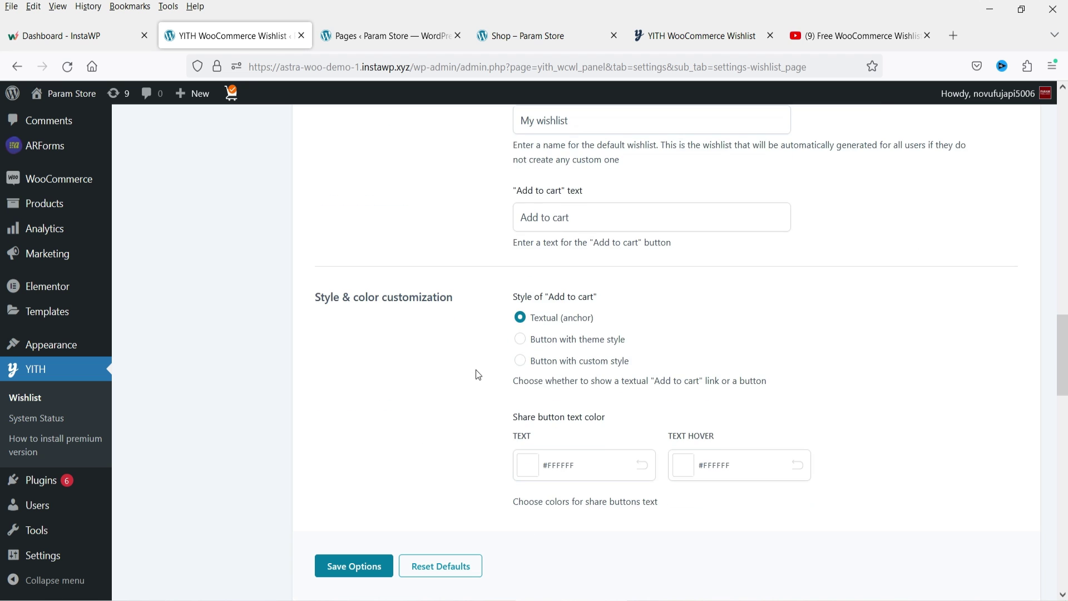
scroll(485, 365, "down", 4)
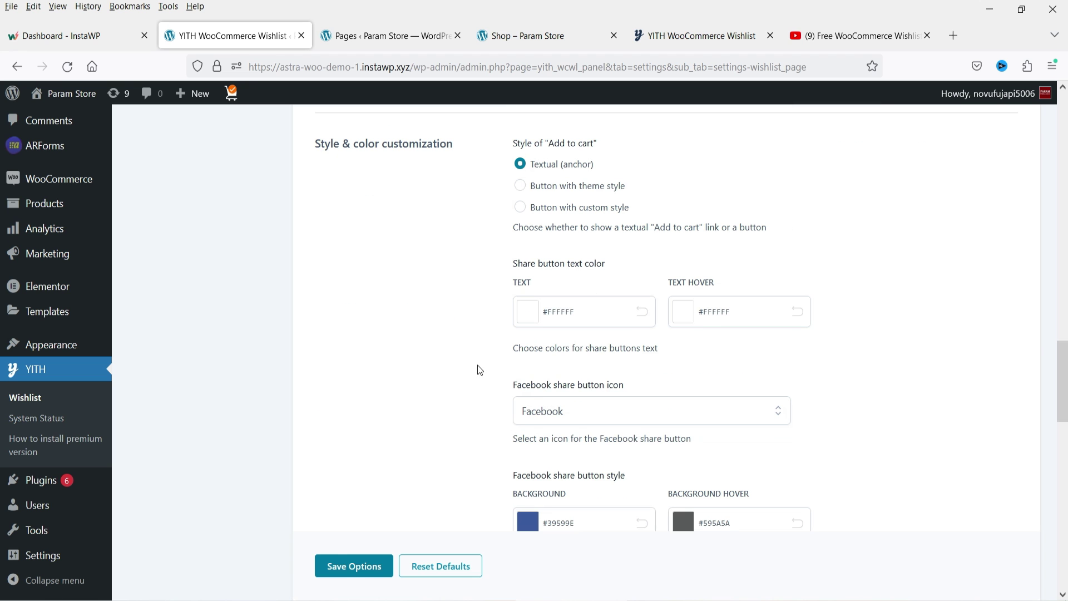
left_click(353, 565)
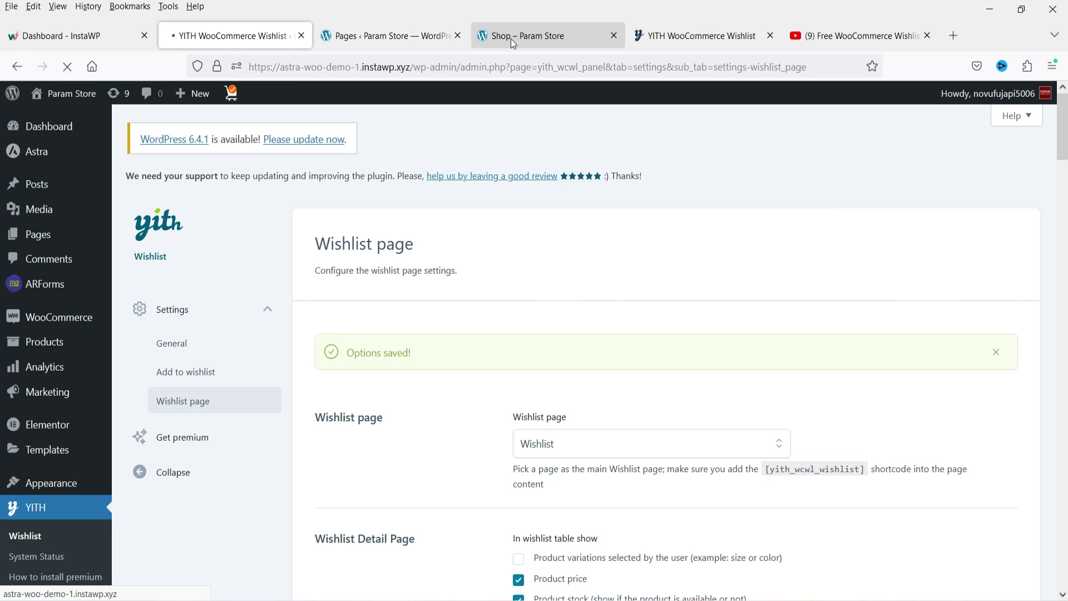
Add Balancing Daily Cleanser to the wishlist from the Shop page and open the wishlist
left_click(513, 39)
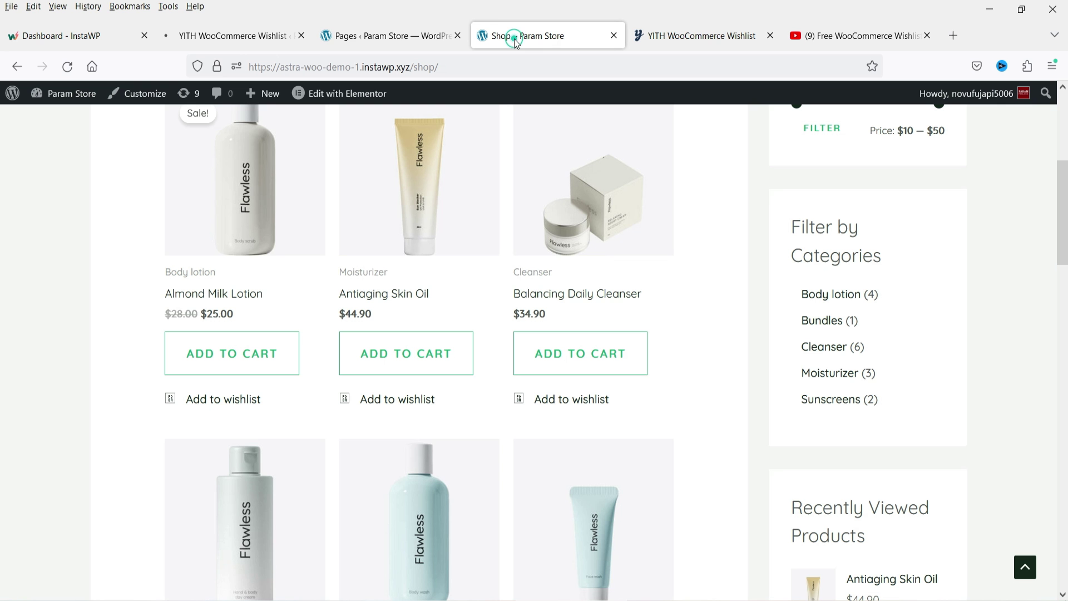
left_click(569, 403)
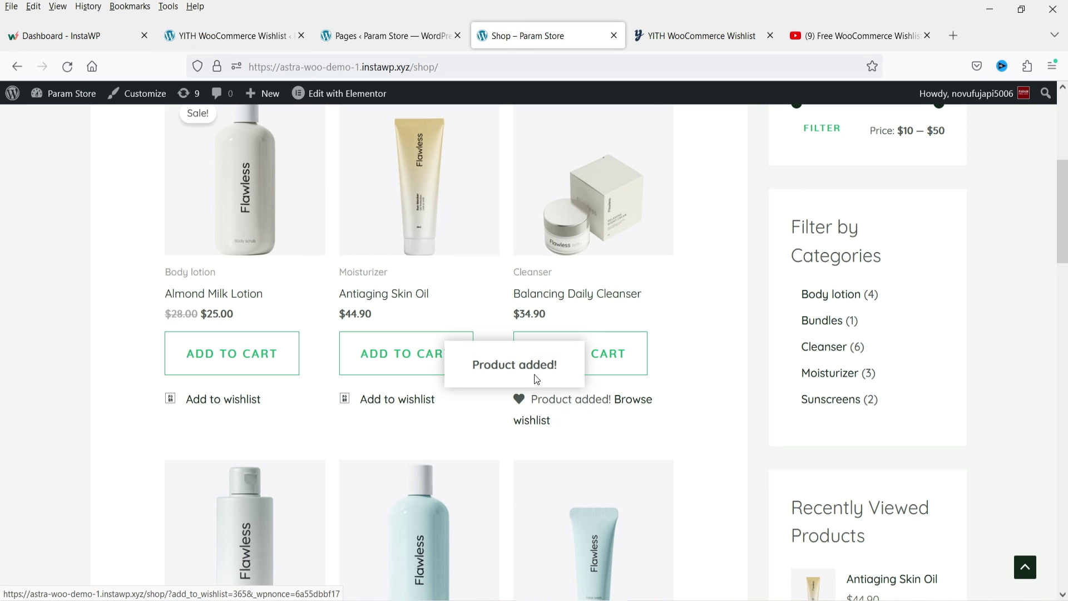
left_click(641, 408)
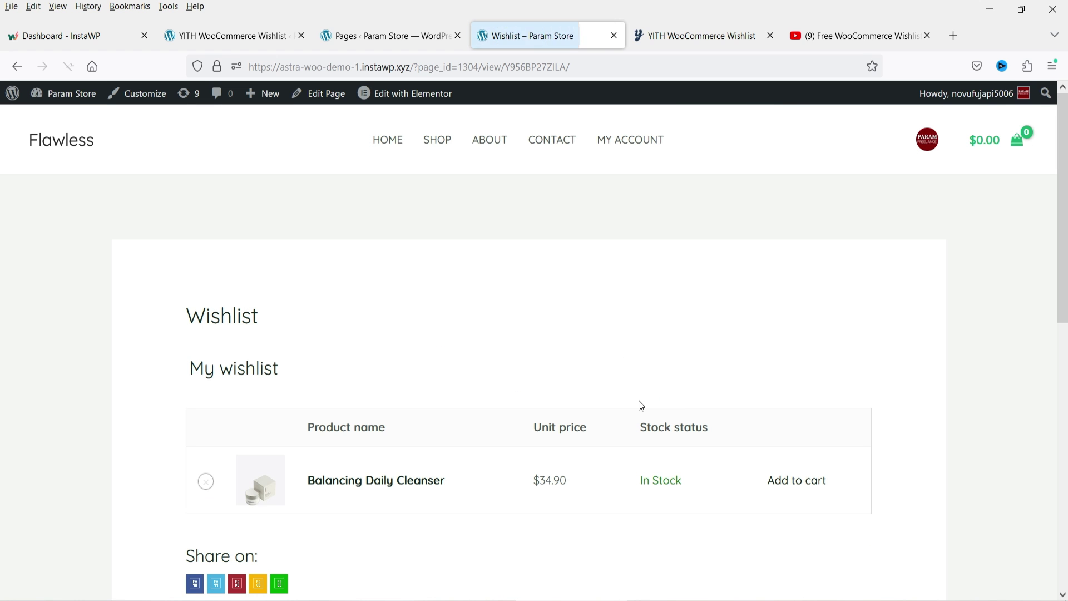
mouse_move(179, 357)
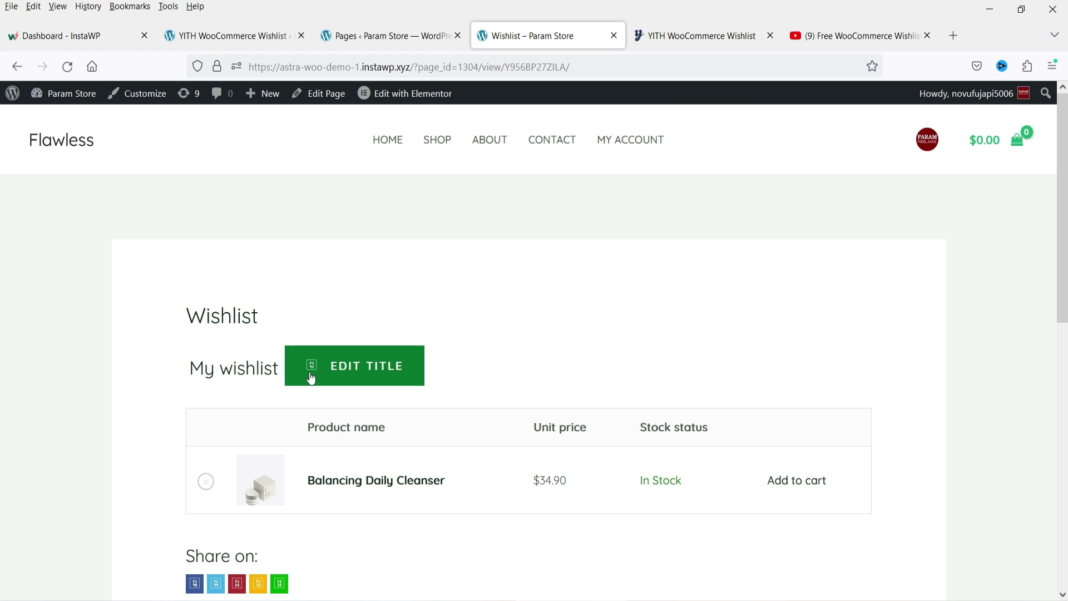
Compare the default wishlist name and table options in the plugin settings with the store's wishlist page
left_click(217, 49)
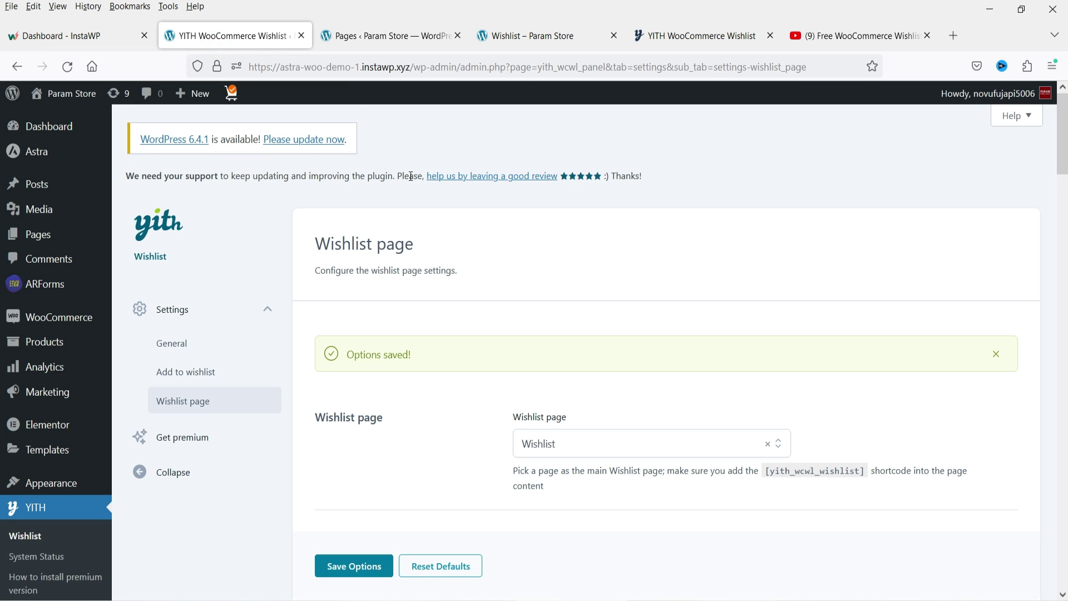
scroll(568, 344, "down", 15)
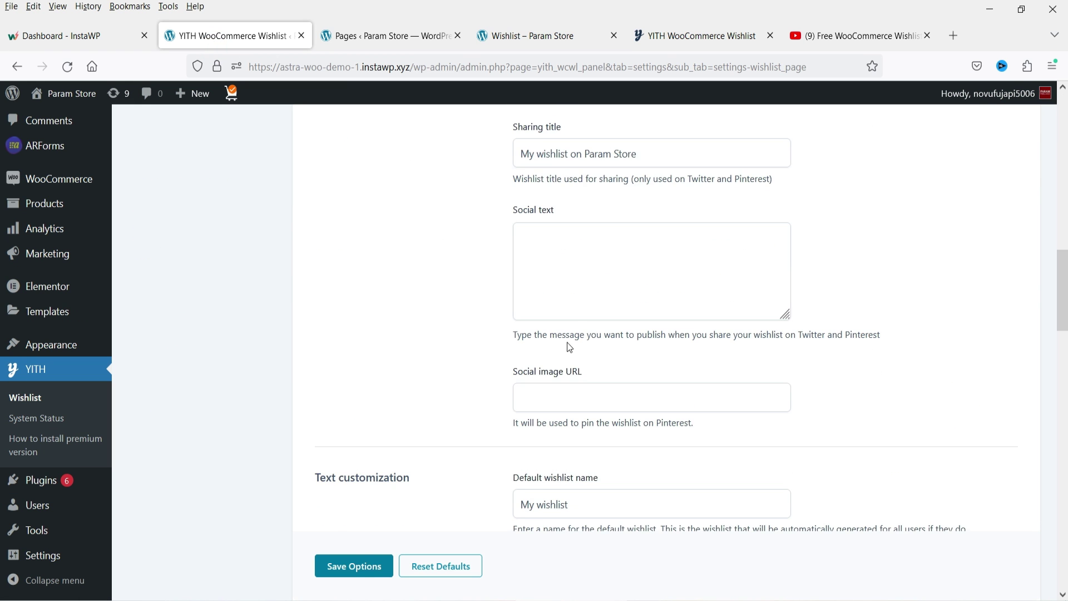
left_click_drag(608, 350, 489, 349)
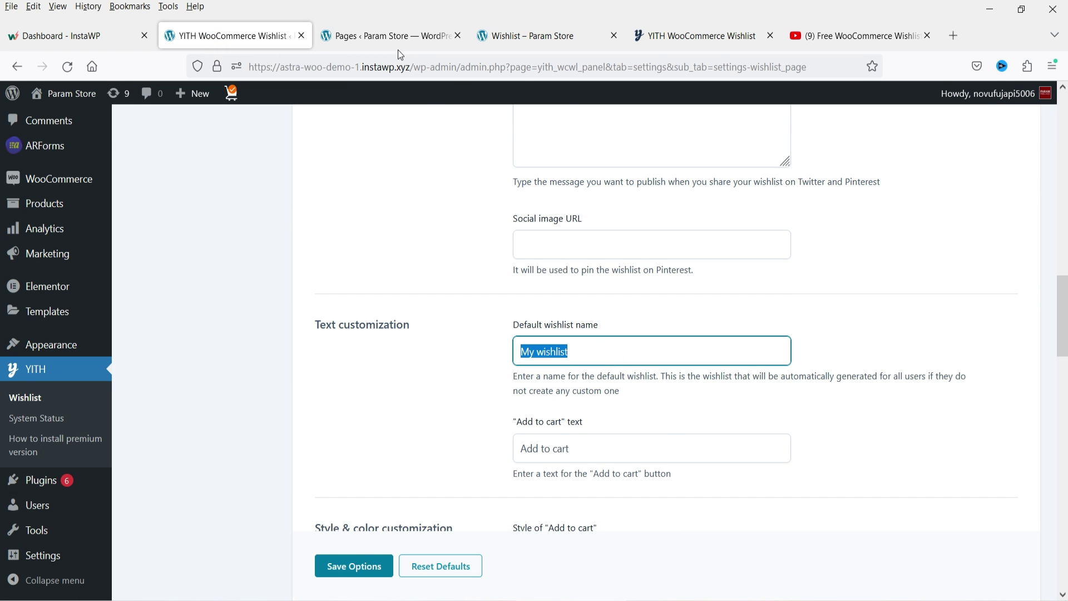
left_click(511, 45)
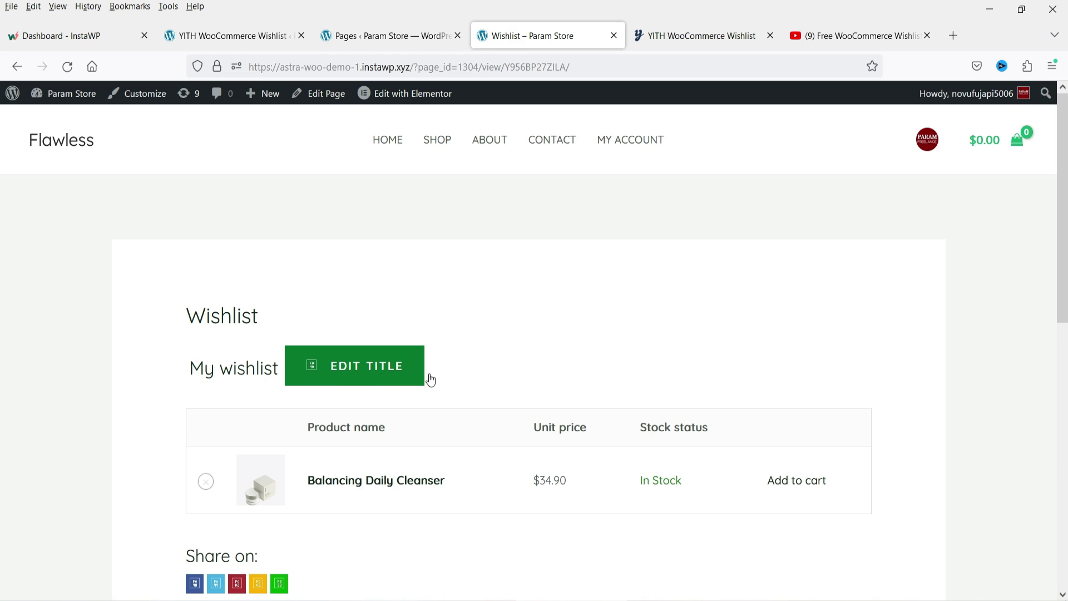
scroll(641, 342, "down", 4)
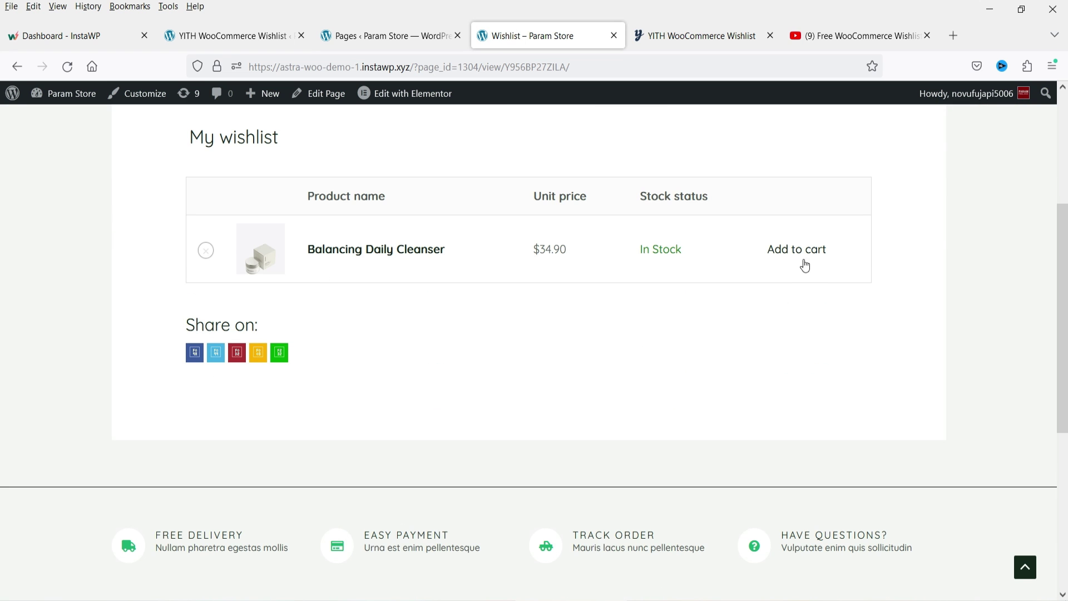
left_click(203, 36)
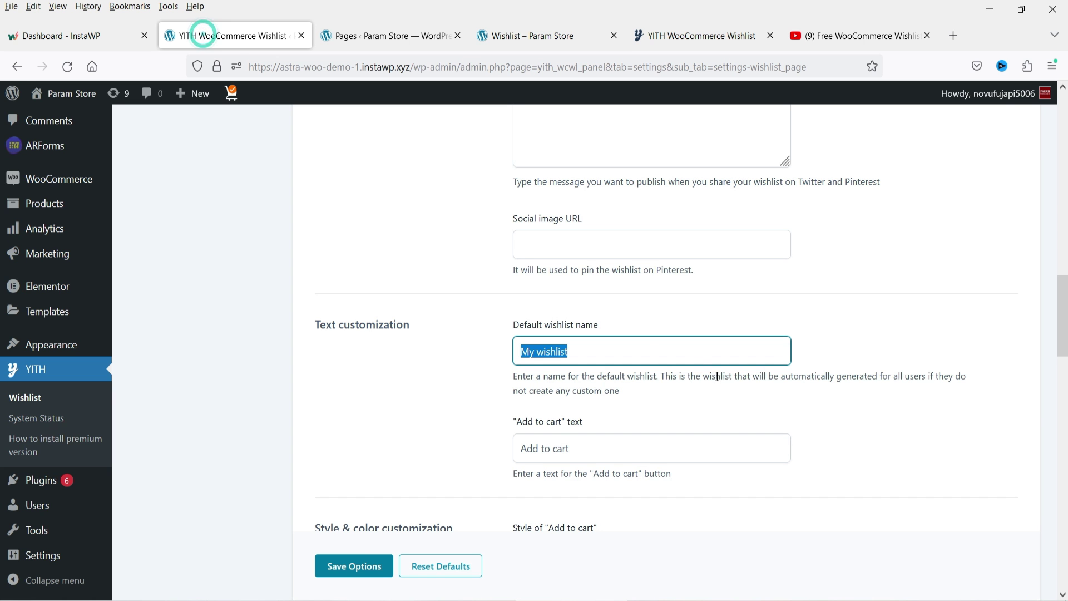
scroll(657, 348, "up", 5)
key("ctrl+Tab")
key("ctrl+Tab")
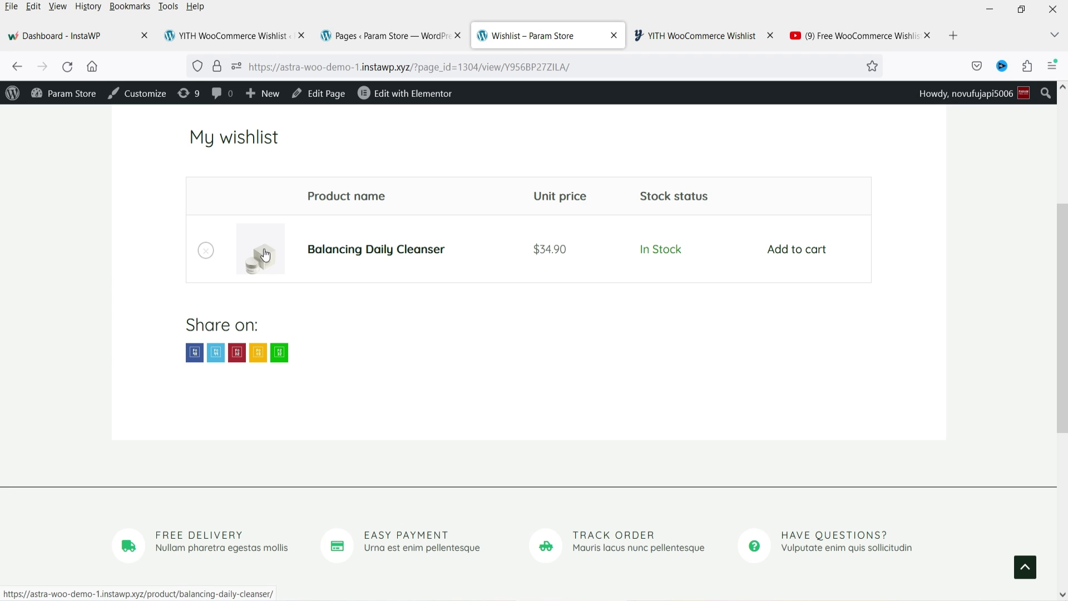
Show the date on which the product was added in the wishlist table, save the options, and reload the store's wishlist page
key("ctrl+shift+Tab")
key("ctrl+shift+Tab")
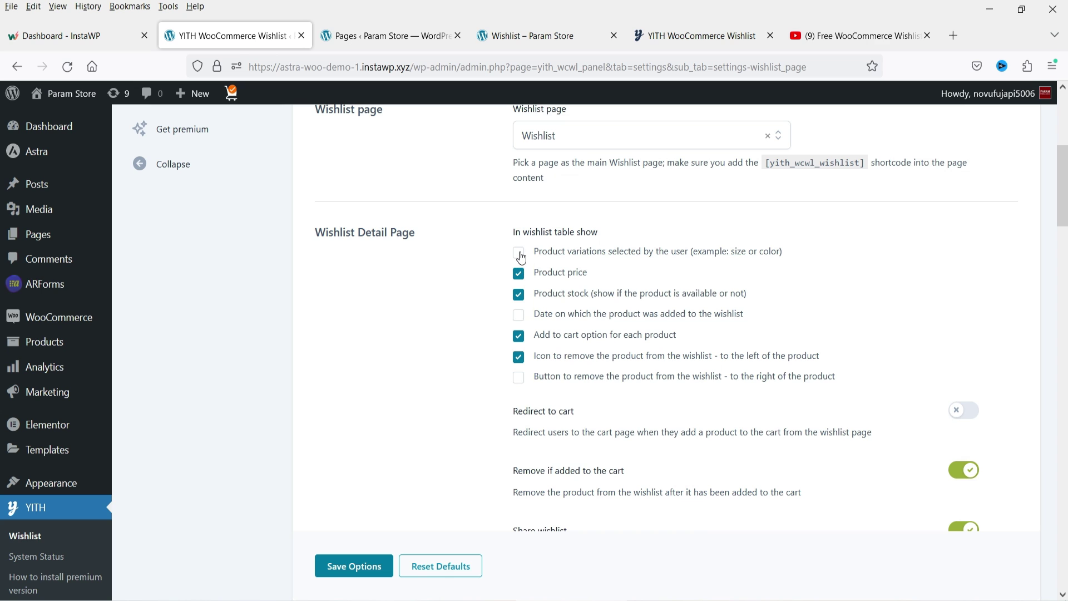
left_click(517, 319)
left_click(352, 574)
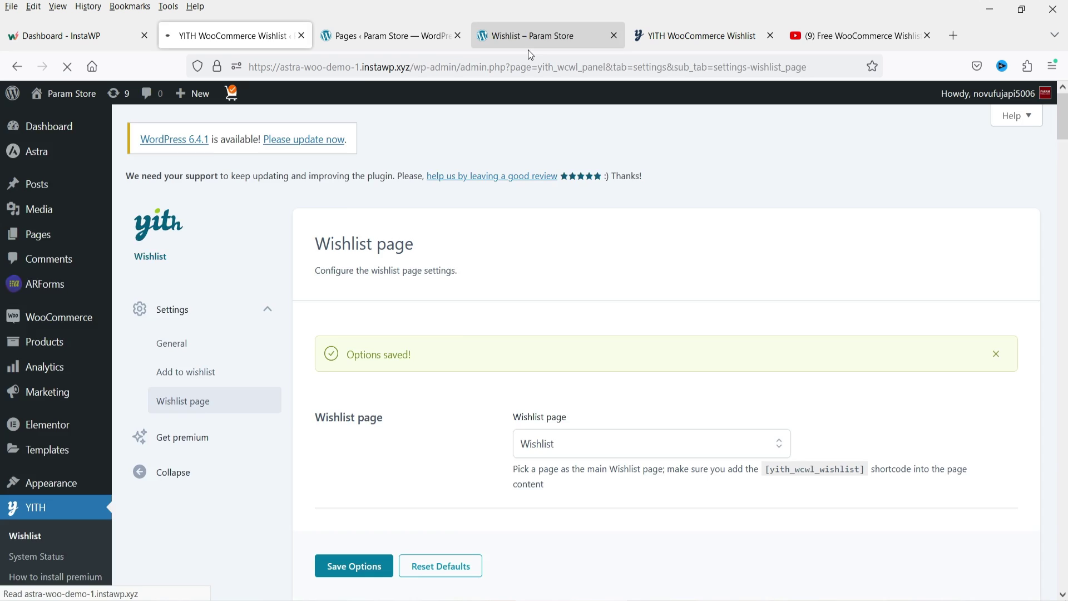
left_click(529, 46)
left_click(67, 67)
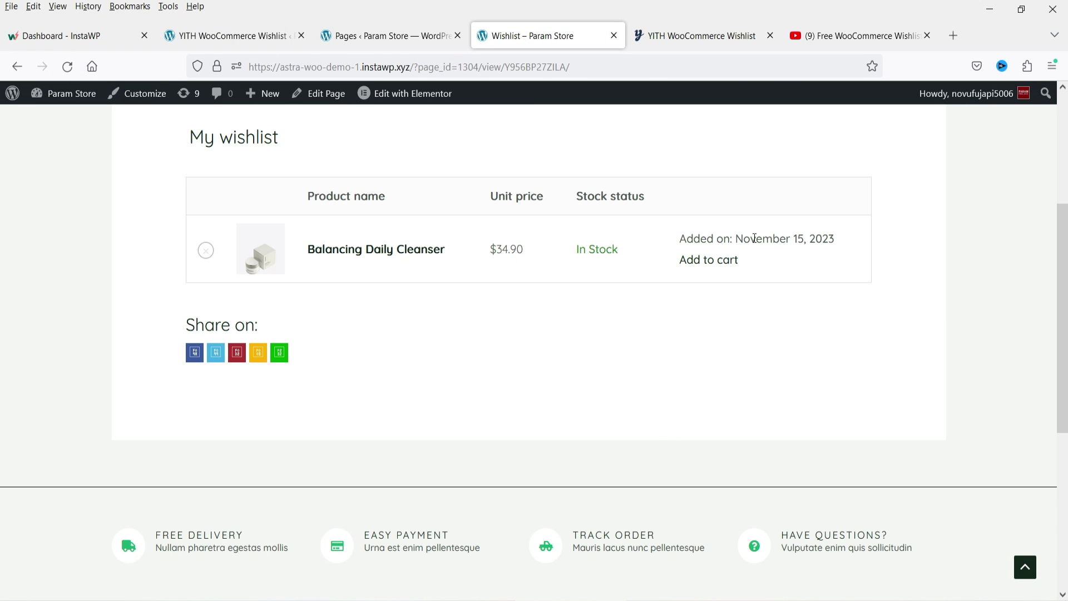
Open the Balancing Daily Cleanser product page from the wishlist and return through its Browse wishlist link
left_click(359, 256)
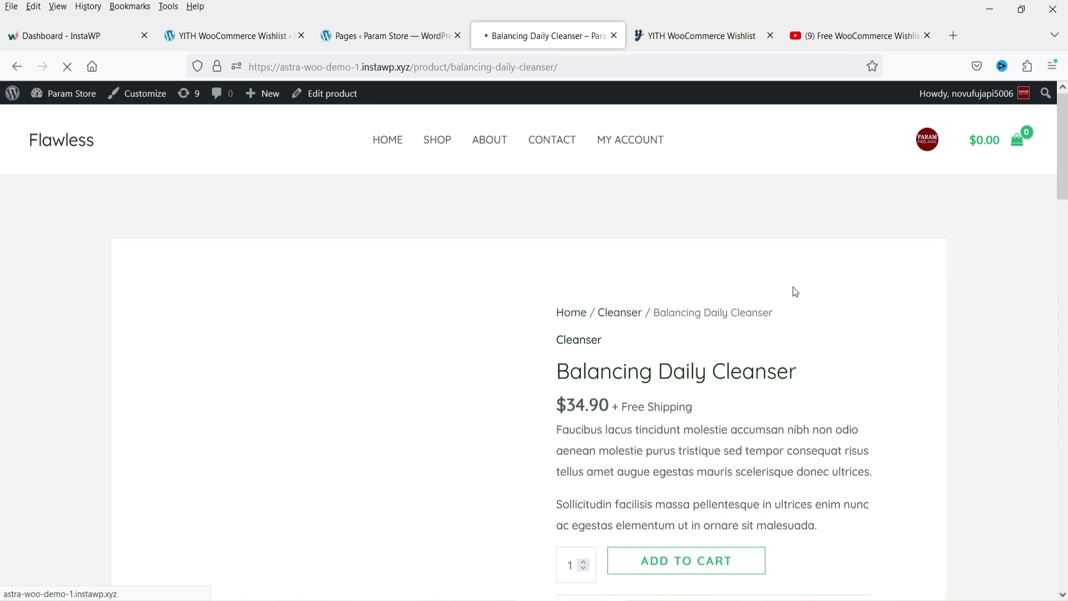
scroll(605, 279, "down", 4)
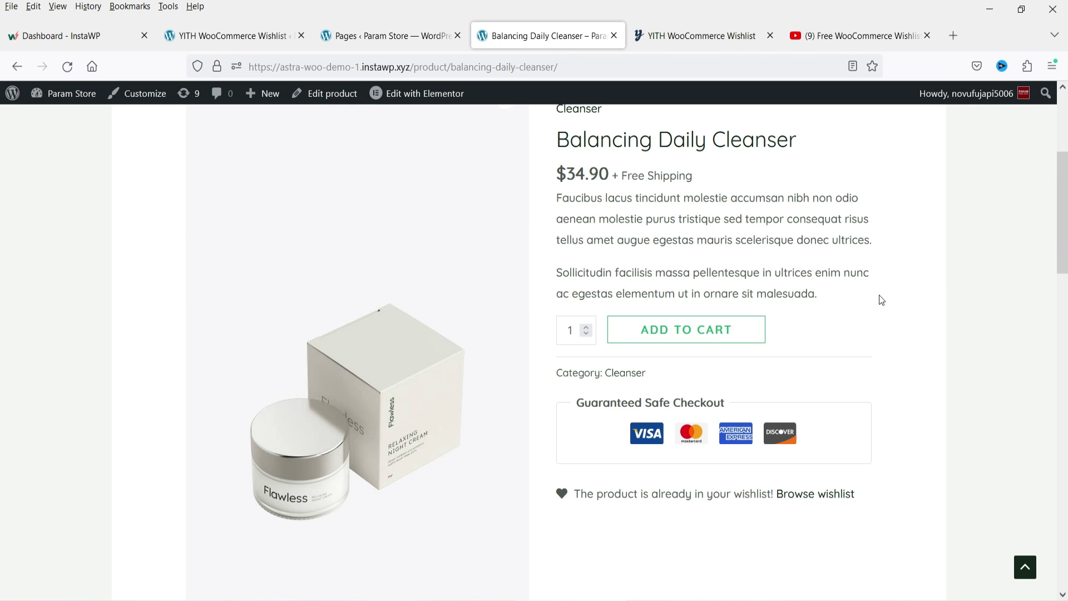
scroll(881, 300, "down", 3)
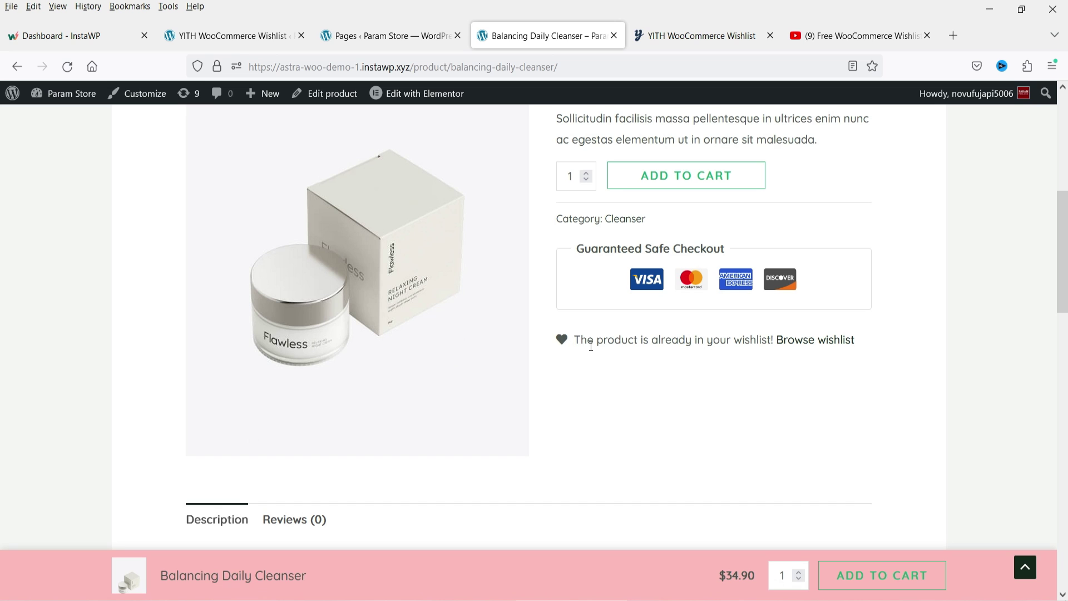
left_click(822, 350)
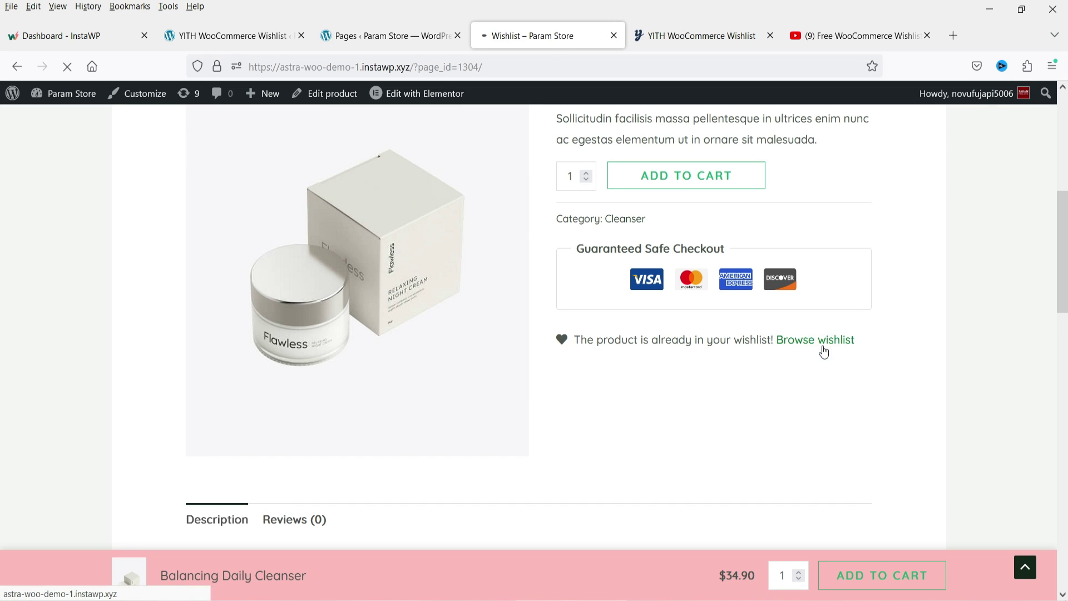
scroll(823, 347, "down", 4)
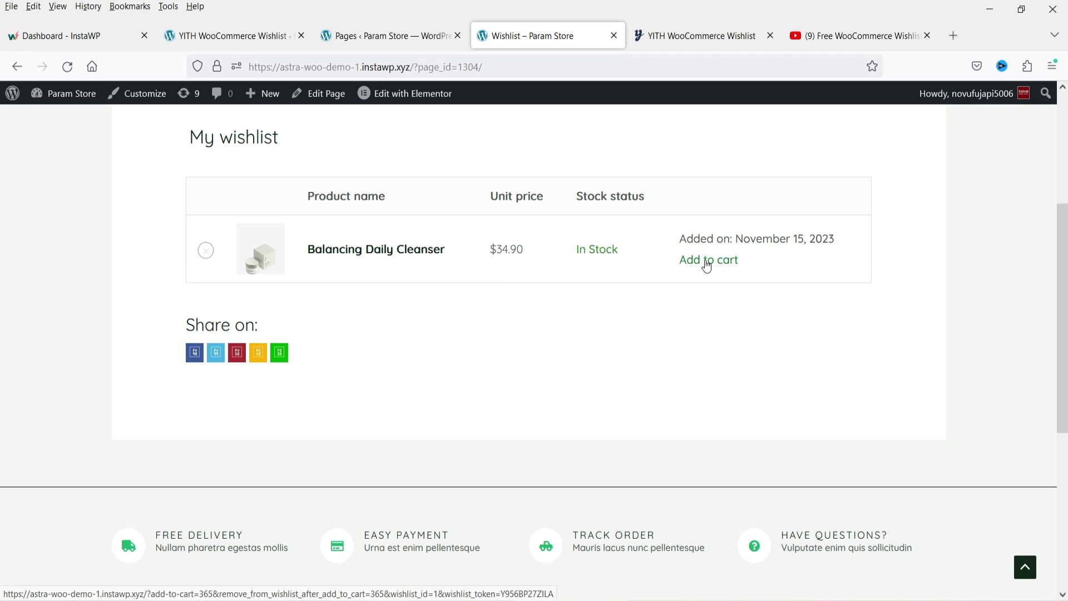
Check the cart removal and social sharing options in the plugin's Wishlist page settings
key("ctrl+Page_Up")
key("ctrl+Page_Up")
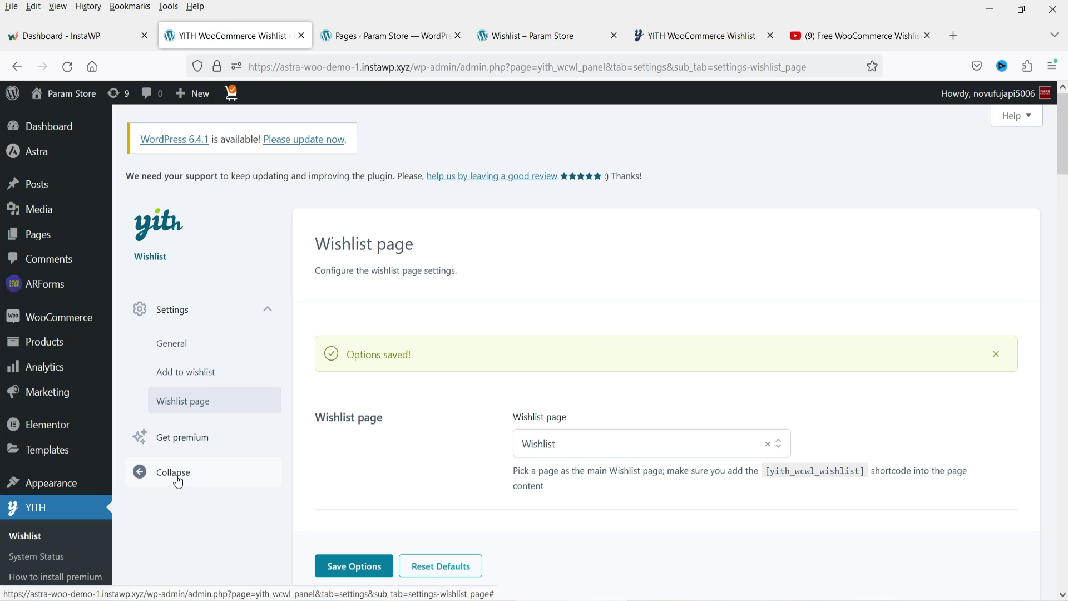
scroll(792, 375, "down", 10)
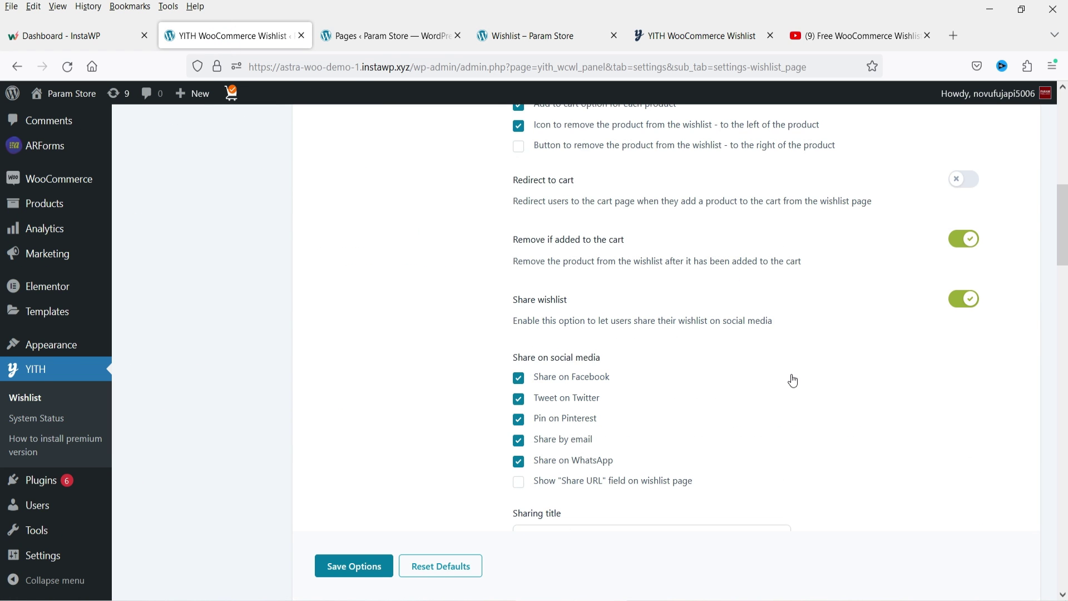
scroll(793, 381, "down", 3)
View the plugin's premium features overview and the YITH WooCommerce Wishlist product page on the YITH website
left_click(202, 439)
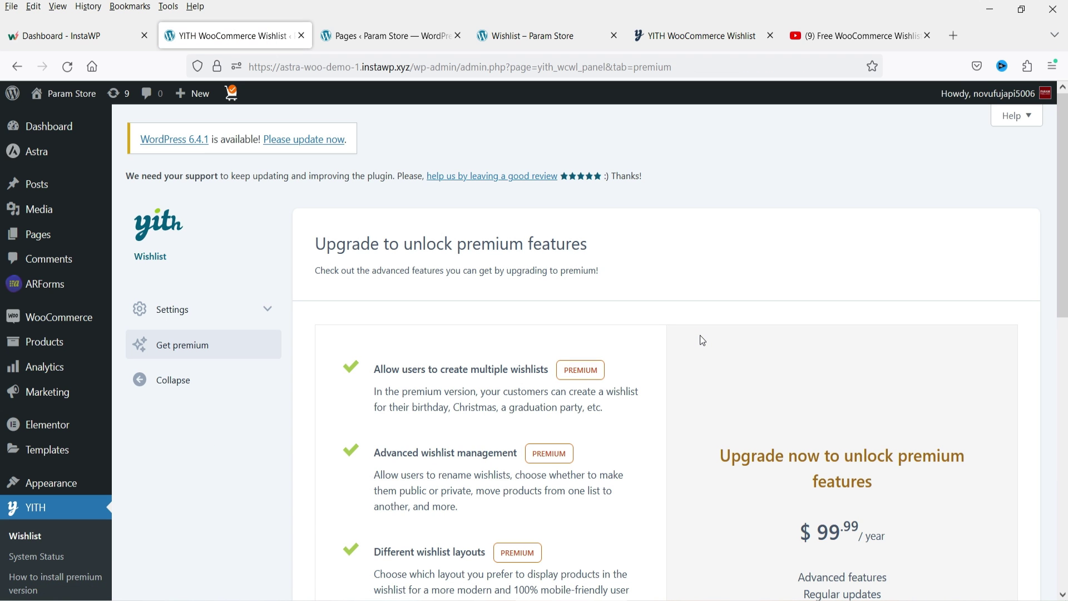
left_click(690, 37)
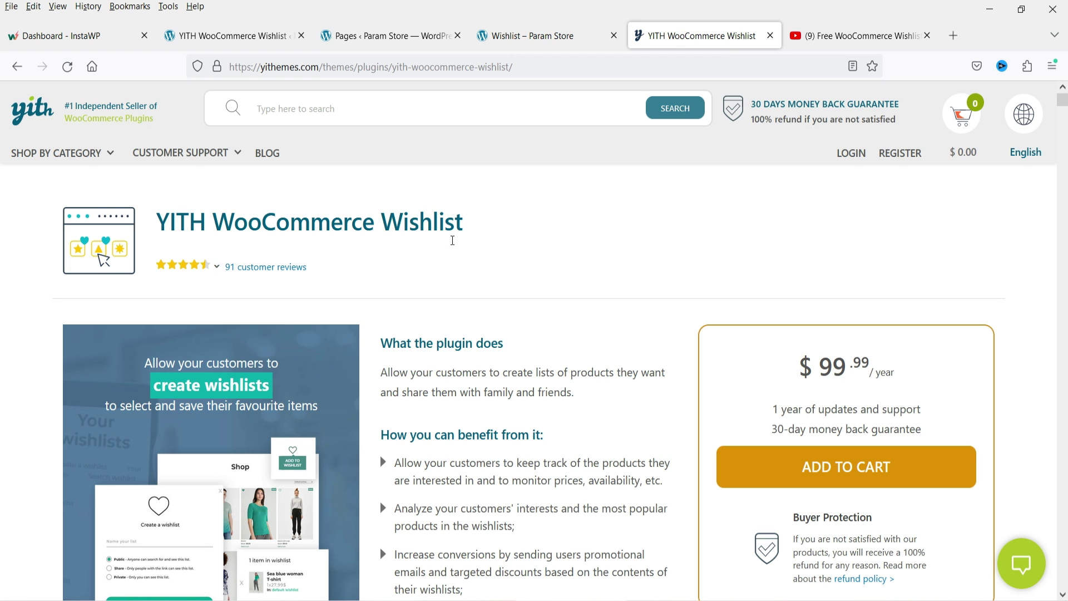
Read the plugin description, benefits and purchase details on the YITH WooCommerce Wishlist product page
scroll(776, 267, "down", 3)
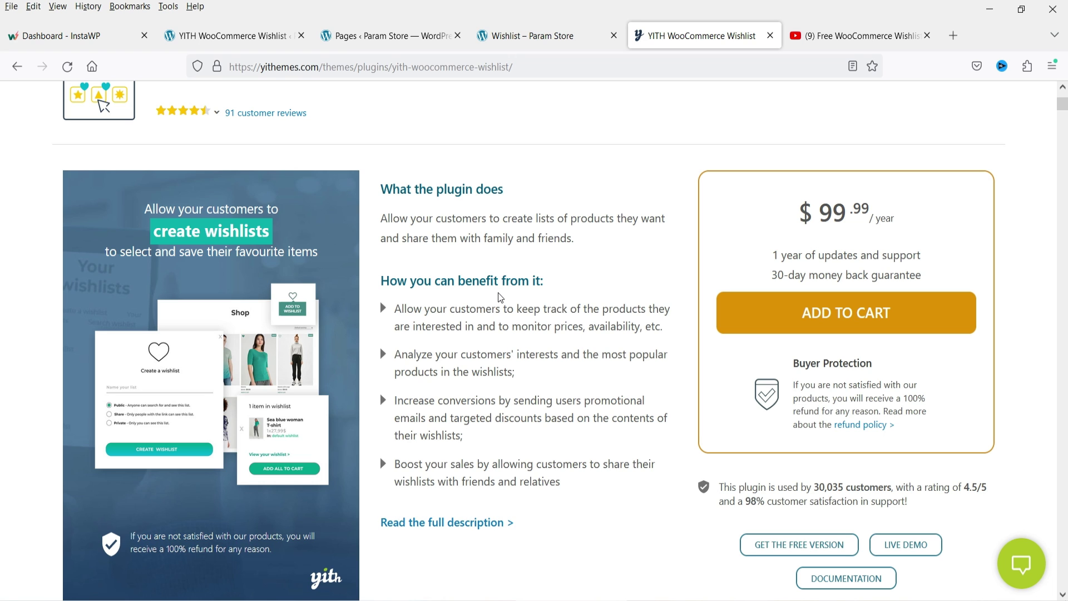
scroll(503, 301, "down", 5)
scroll(504, 302, "up", 1)
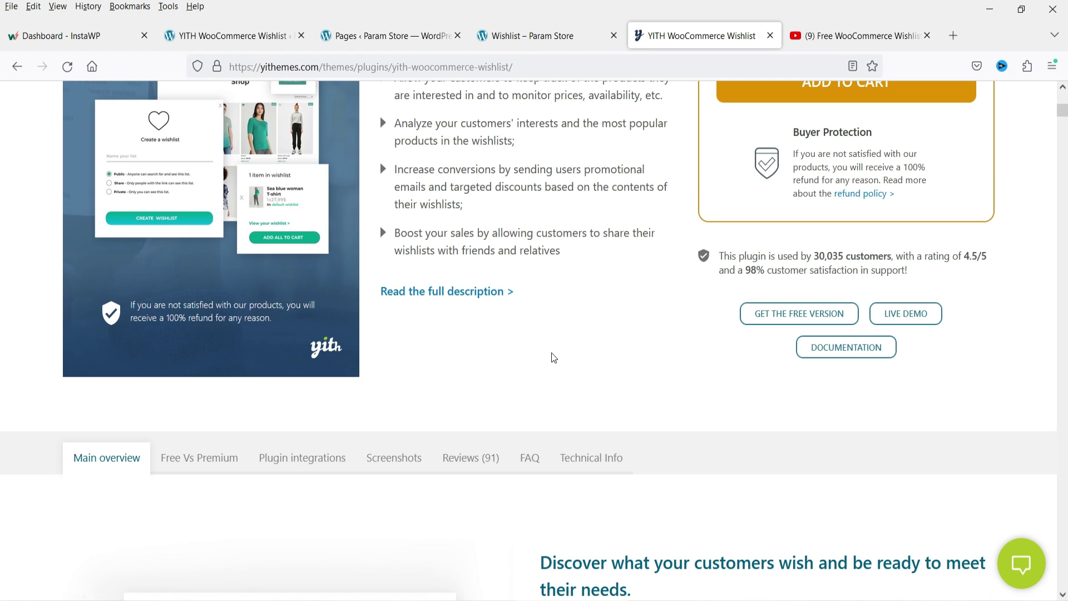
Return to the store's admin and review the list of premium features on the plugin's Get premium page
key("ctrl+2")
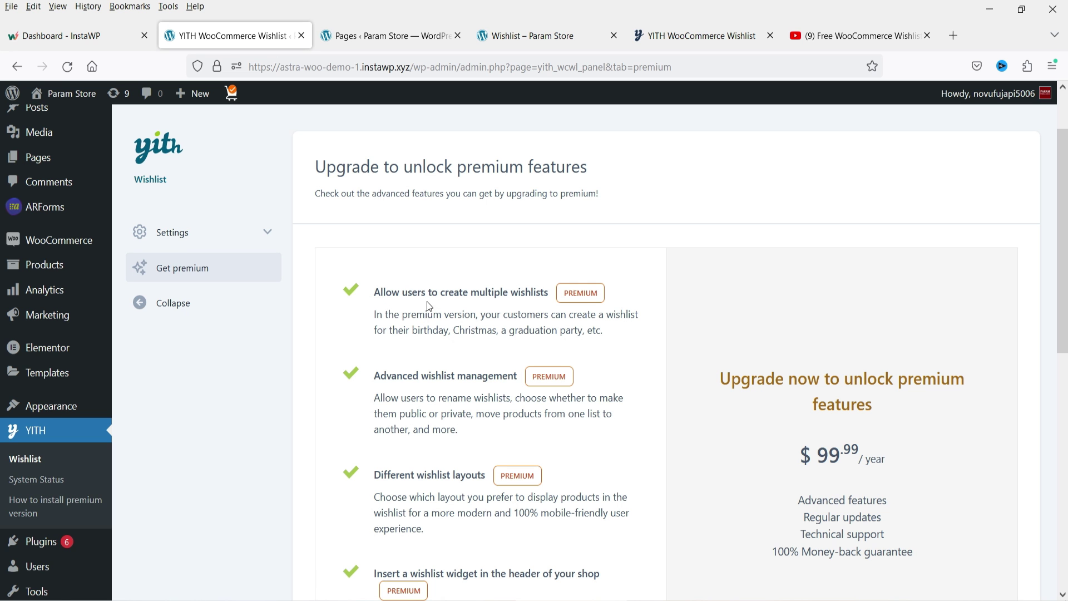
scroll(442, 362, "down", 2)
scroll(442, 362, "down", 5)
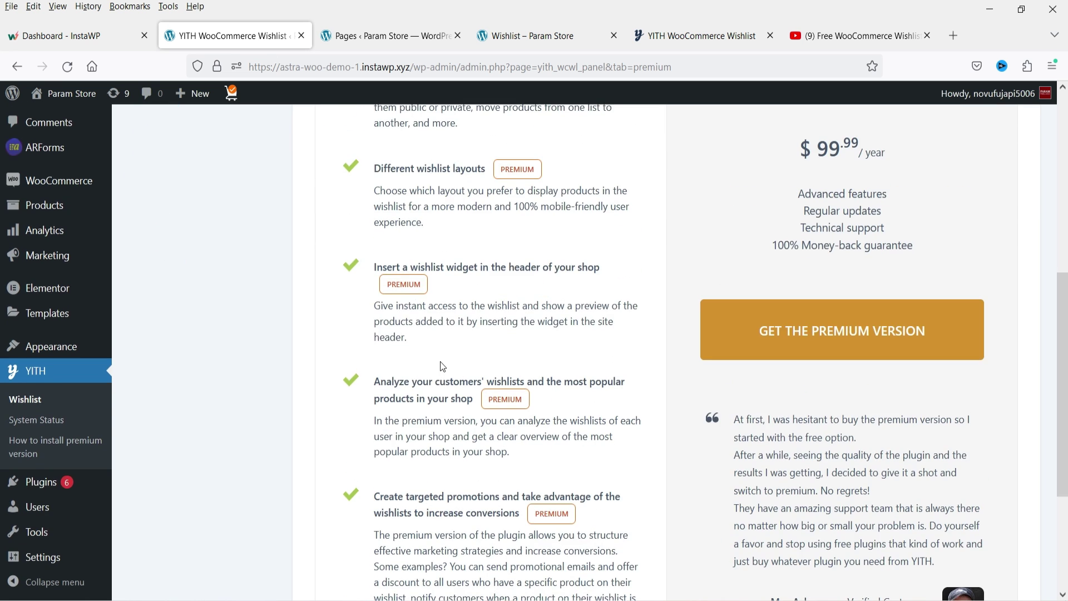
scroll(439, 357, "up", 4)
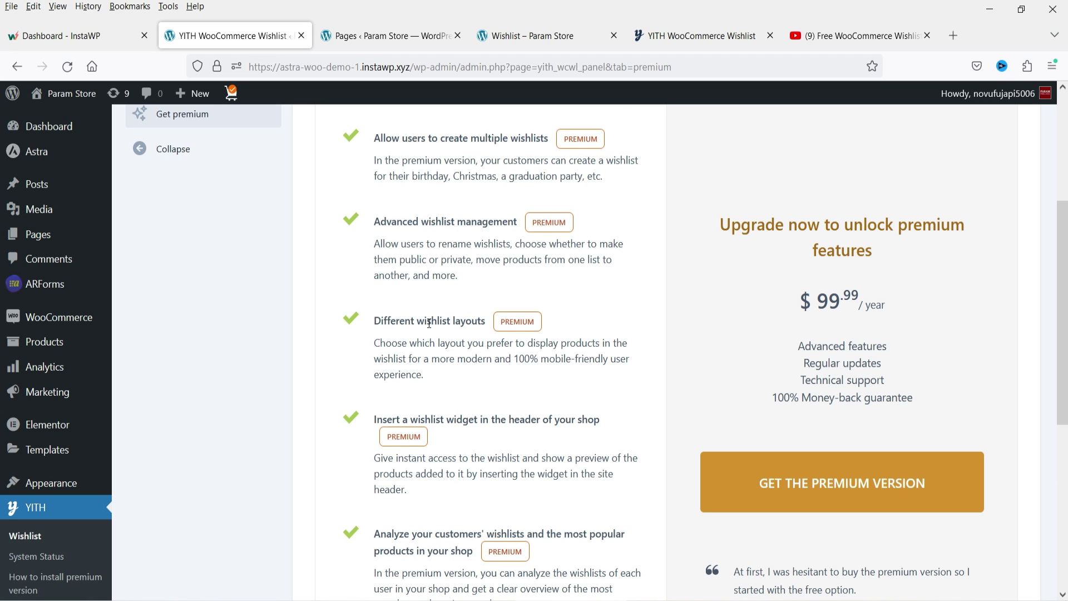
scroll(498, 213, "down", 4)
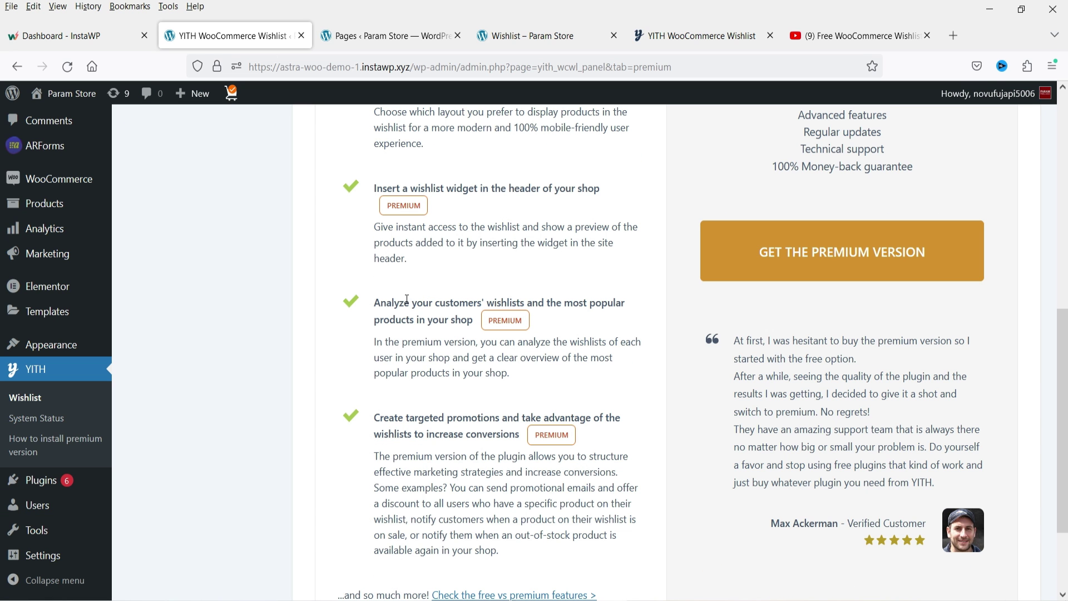
scroll(403, 301, "down", 2)
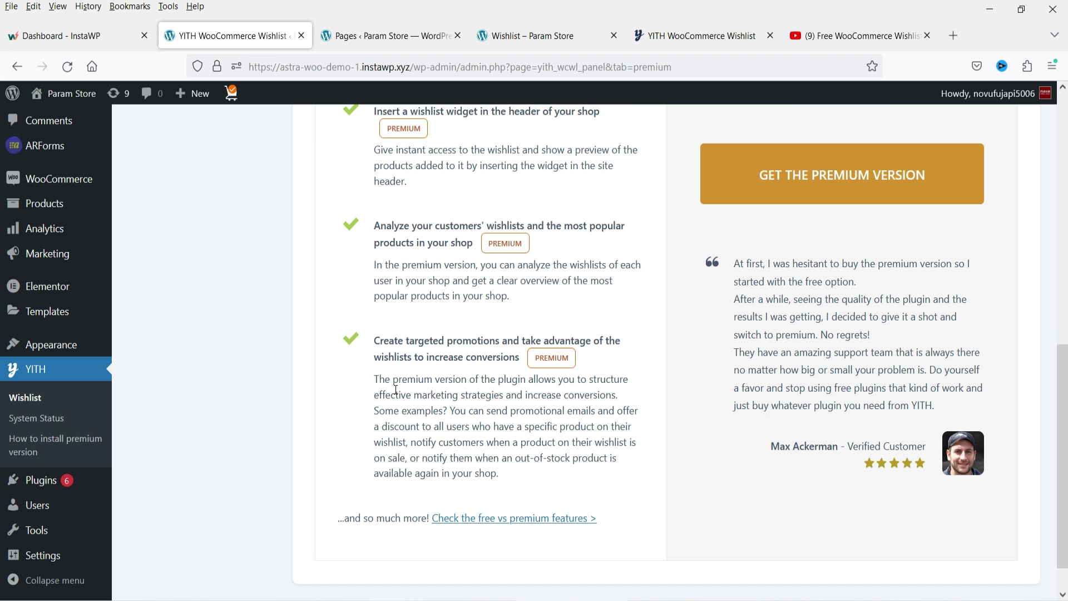
scroll(397, 392, "up", 5)
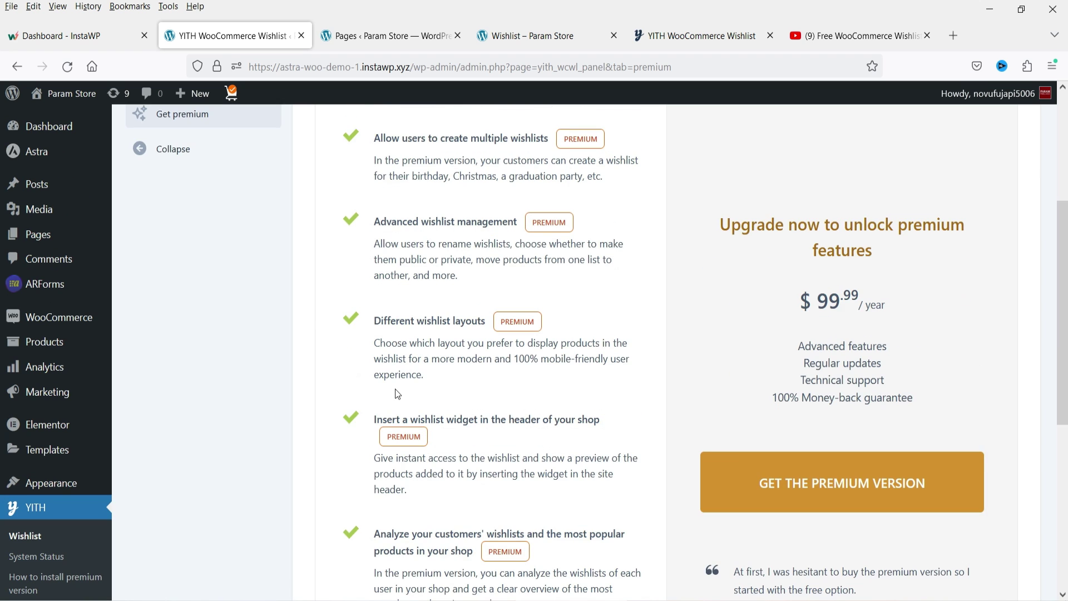
scroll(483, 381, "up", 4)
scroll(65, 422, "down", 3)
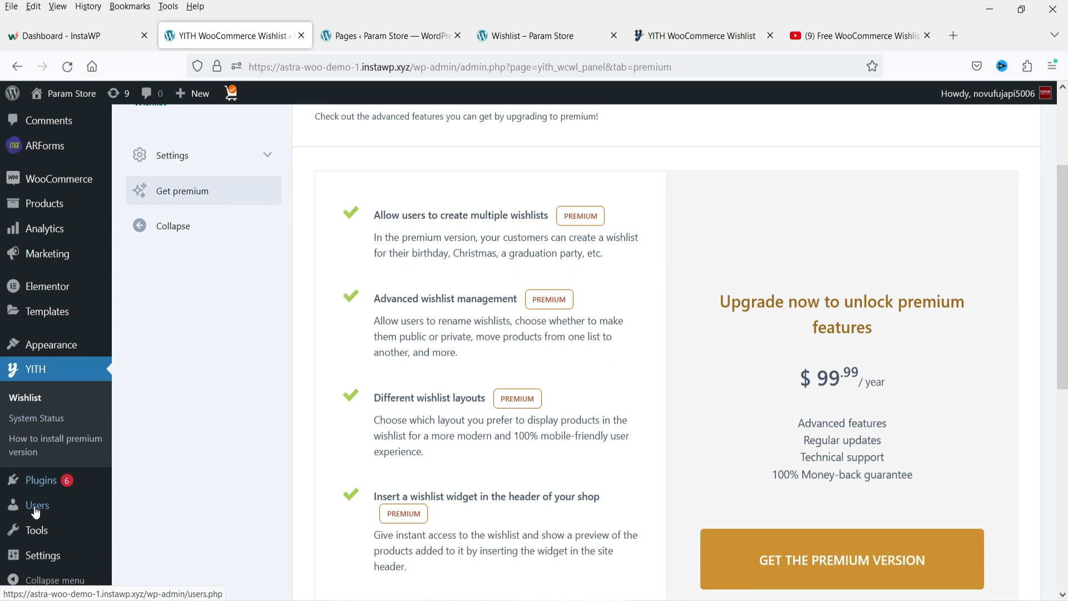
Upload yith-woocommerce-wishlist-premium.zip as a new plugin, install it and activate it
mouse_move(44, 497)
left_click(143, 503)
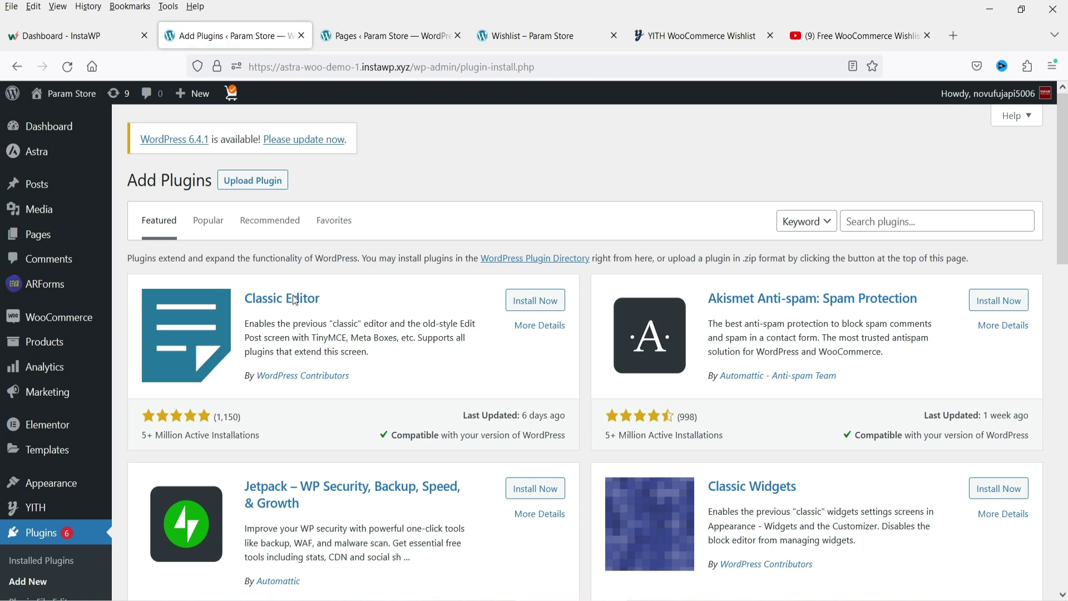
left_click(234, 191)
left_click(502, 306)
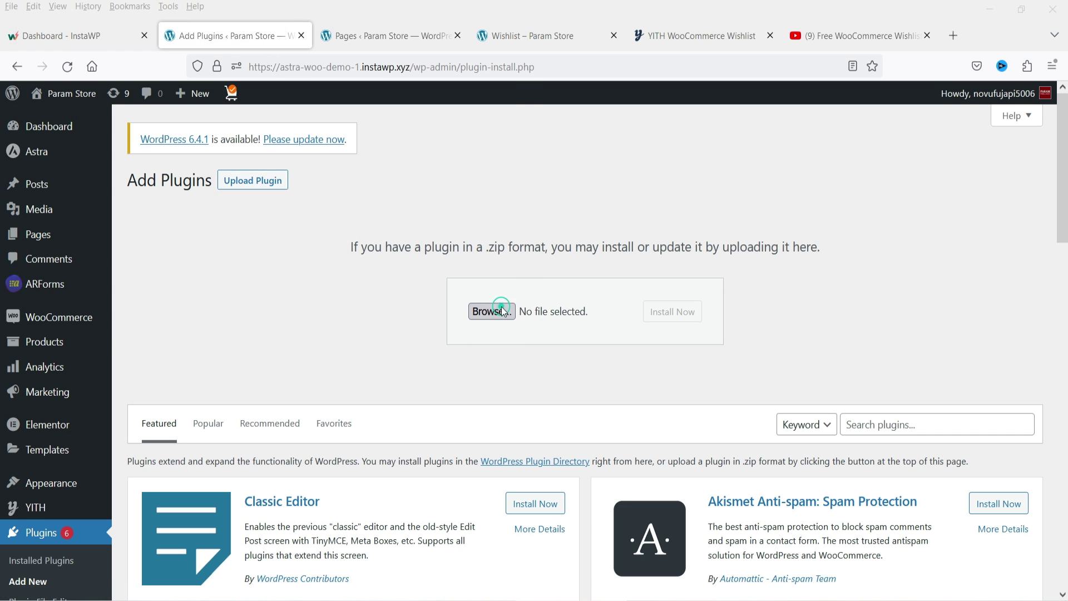
double_click(323, 133)
left_click(690, 311)
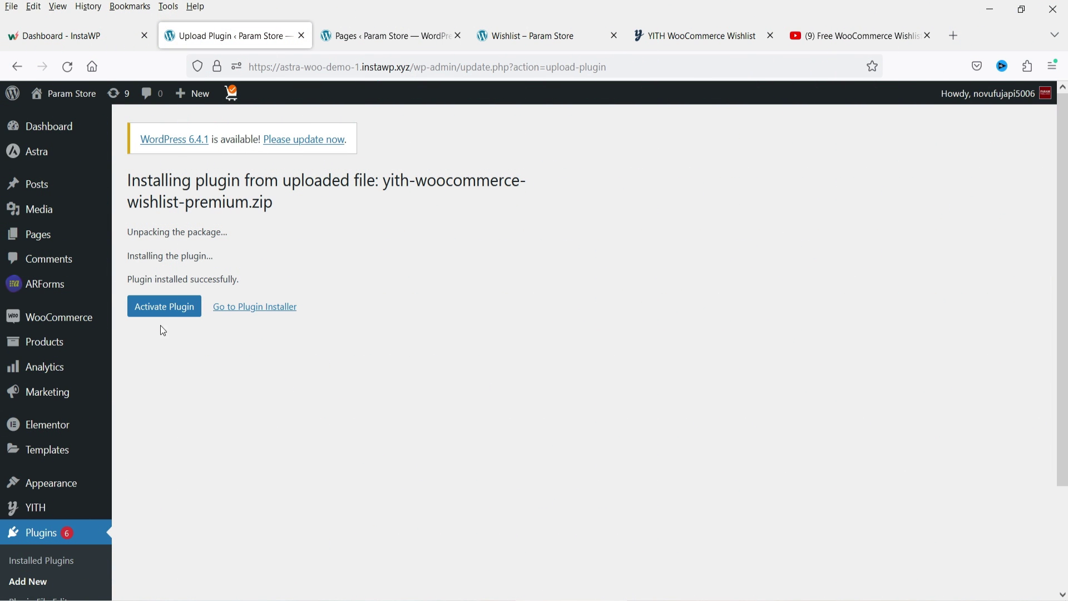
left_click(164, 310)
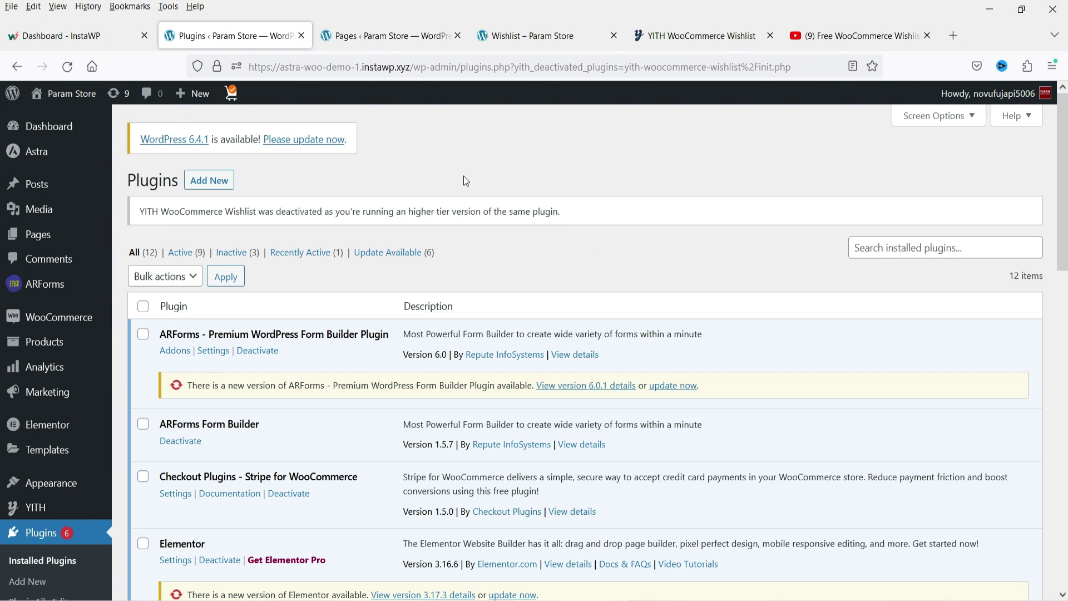
Open the premium YITH Wishlist panel and view the wishlists created on the site
left_click(694, 35)
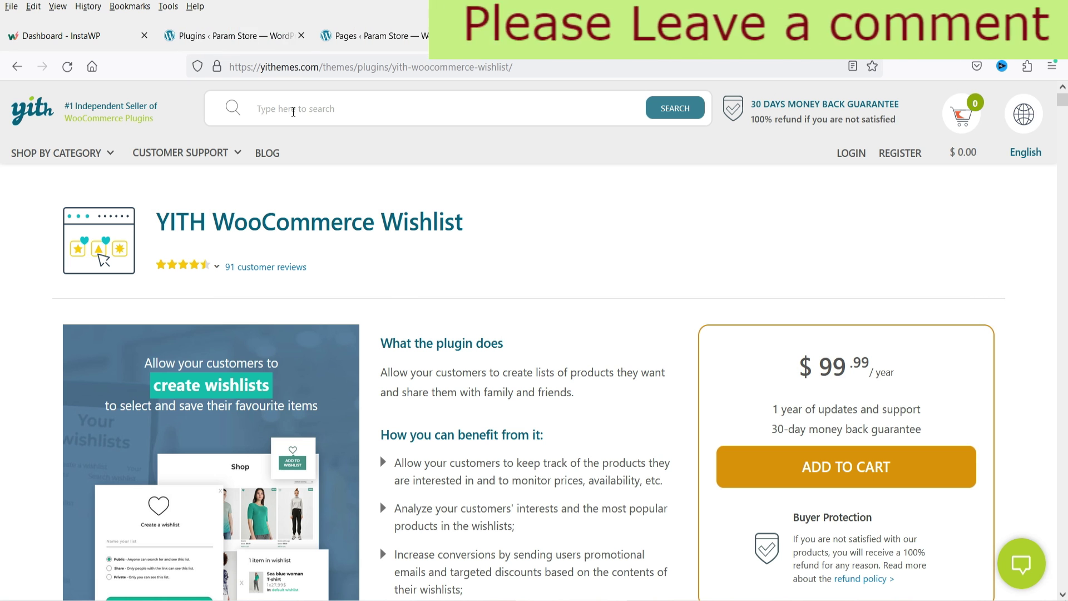
left_click(224, 38)
mouse_move(33, 507)
left_click(124, 509)
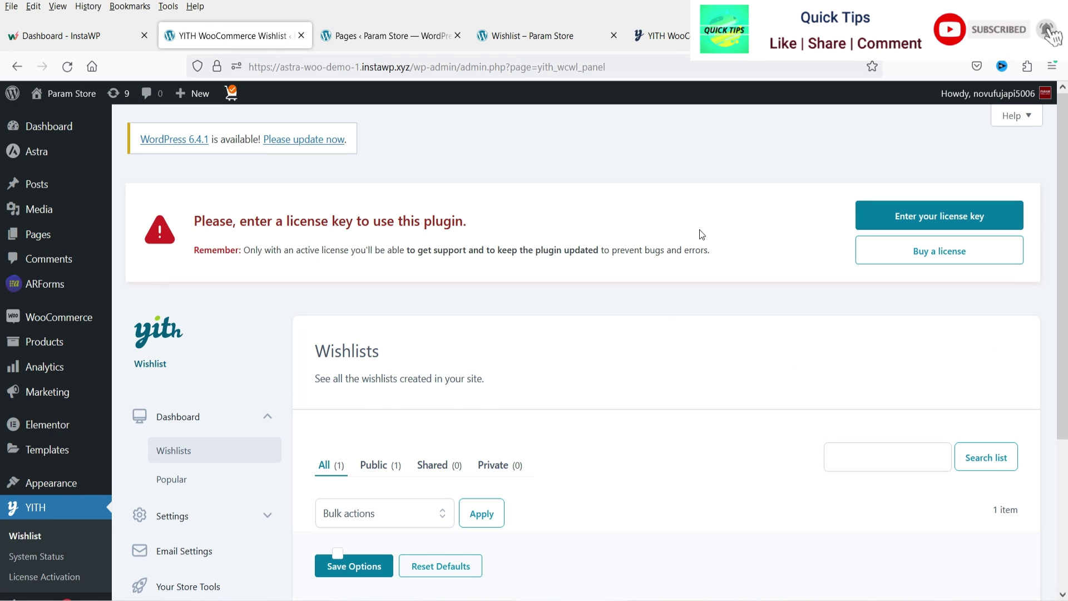
scroll(700, 231, "down", 3)
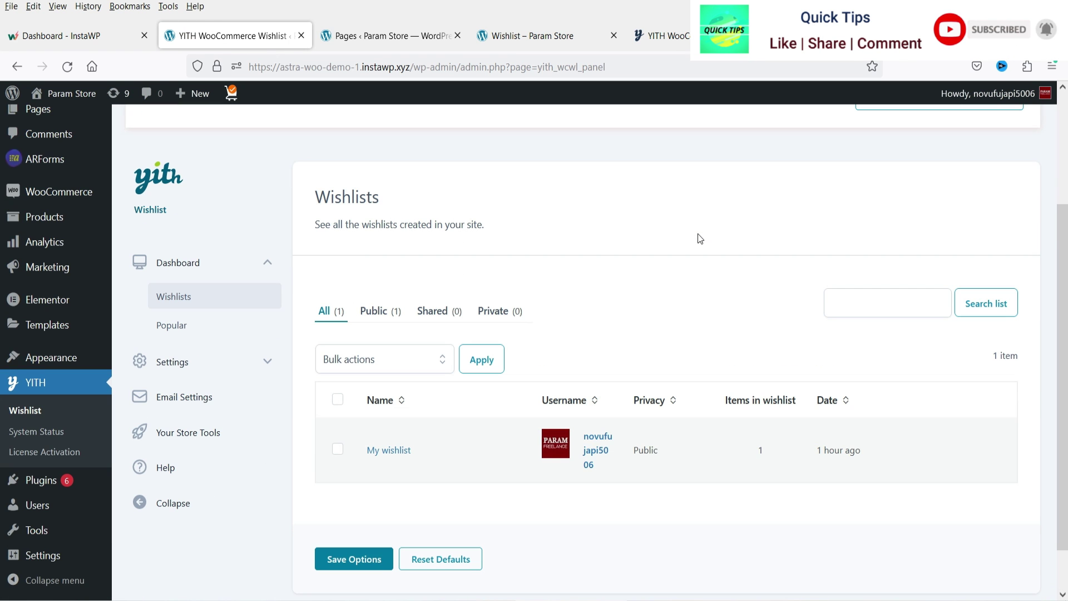
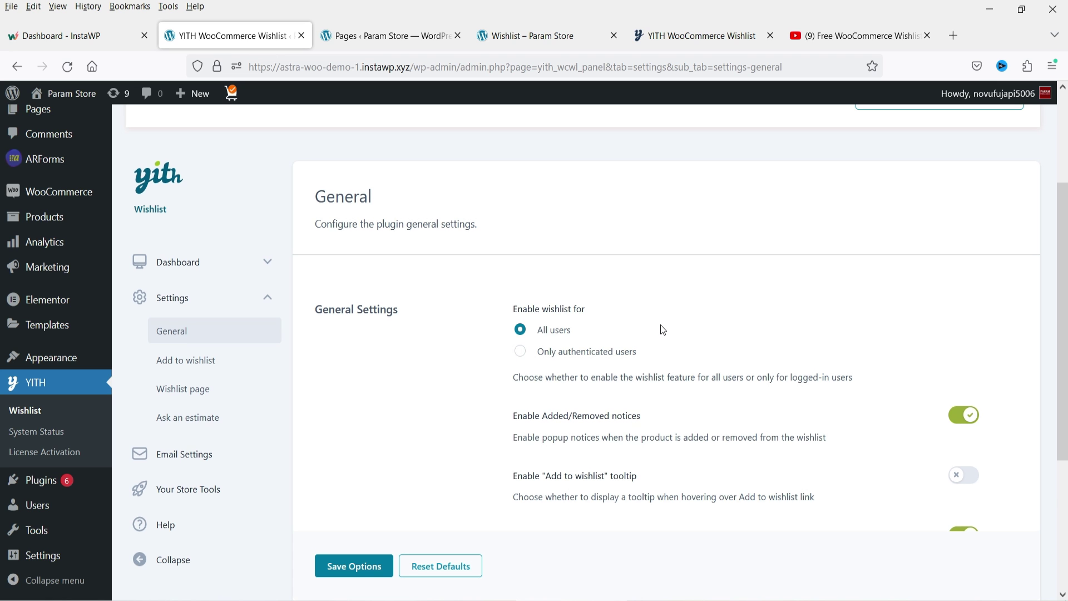
Check the premium plugin's General settings and the first options of its Add to wishlist settings
scroll(660, 326, "down", 2)
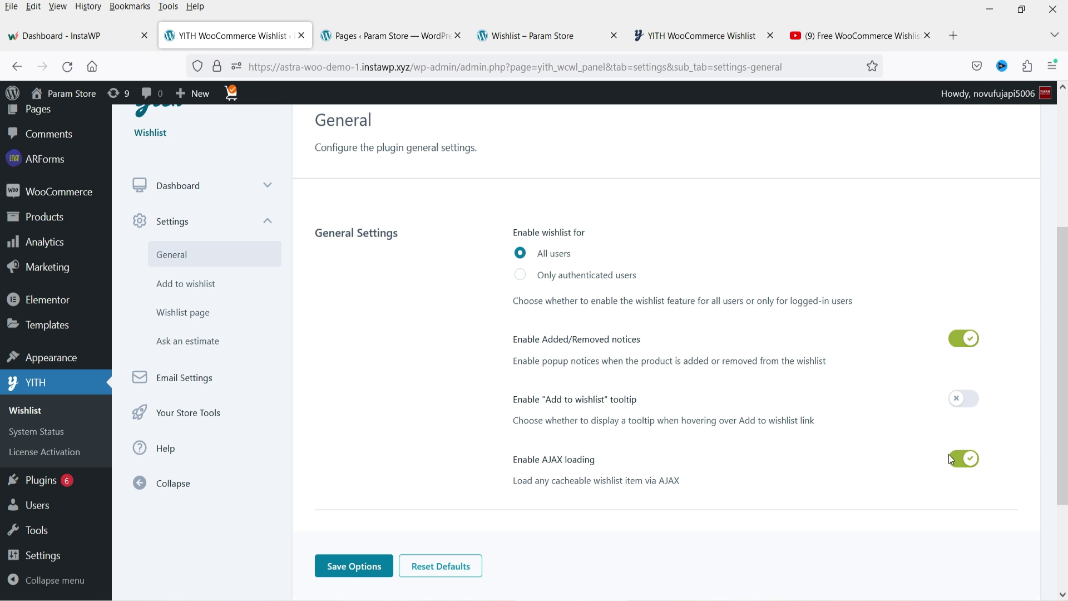
scroll(886, 378, "up", 3)
left_click(184, 363)
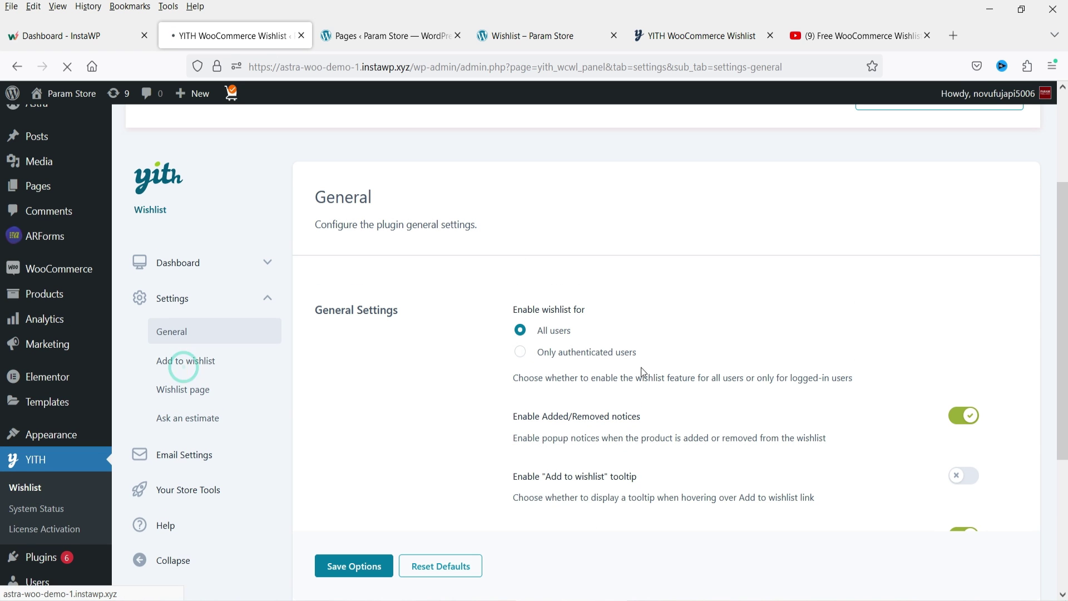
scroll(641, 367, "down", 5)
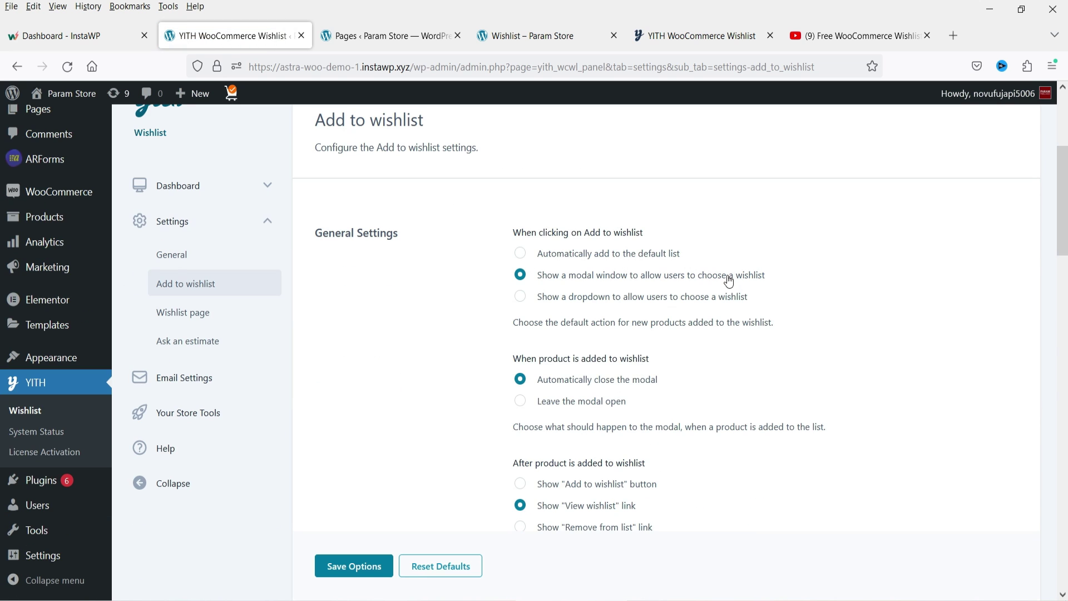
Enable the multi-wishlist feature for all users in the plugin's General settings and save the options
left_click(173, 261)
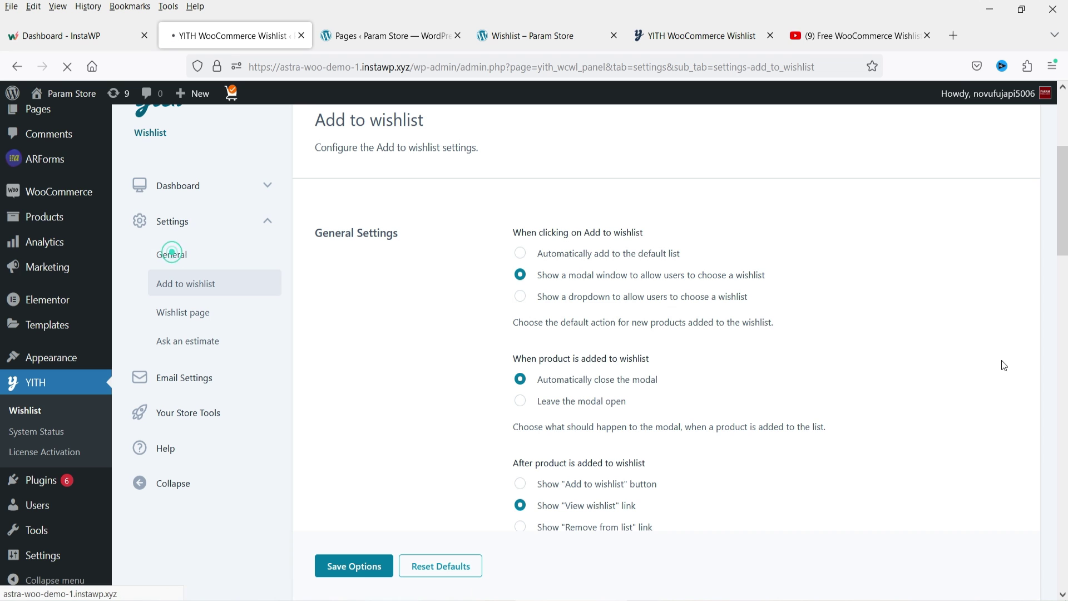
scroll(863, 306, "down", 6)
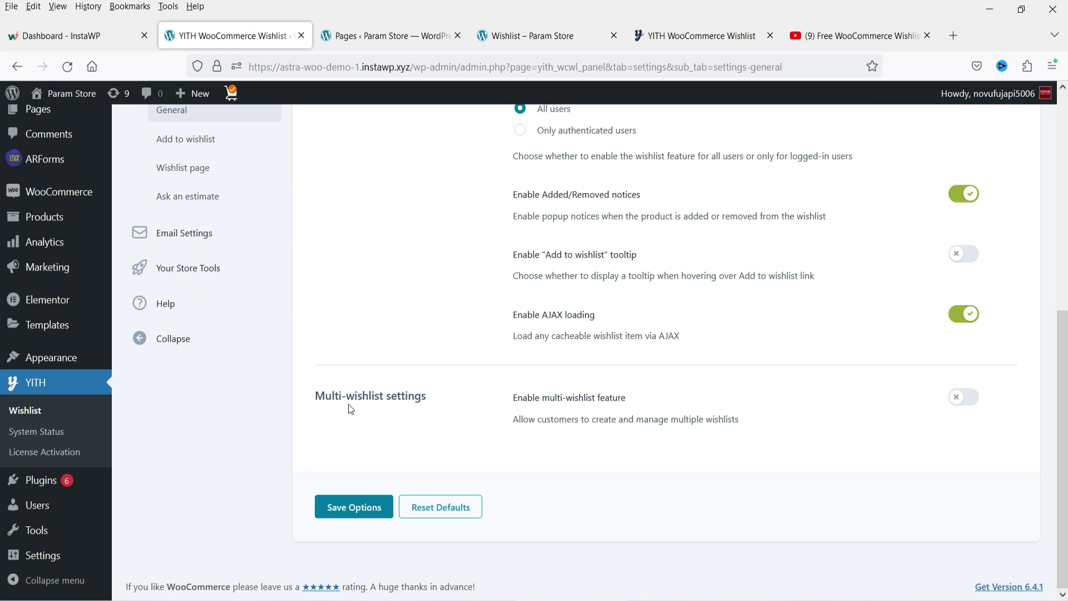
scroll(367, 434, "up", 4)
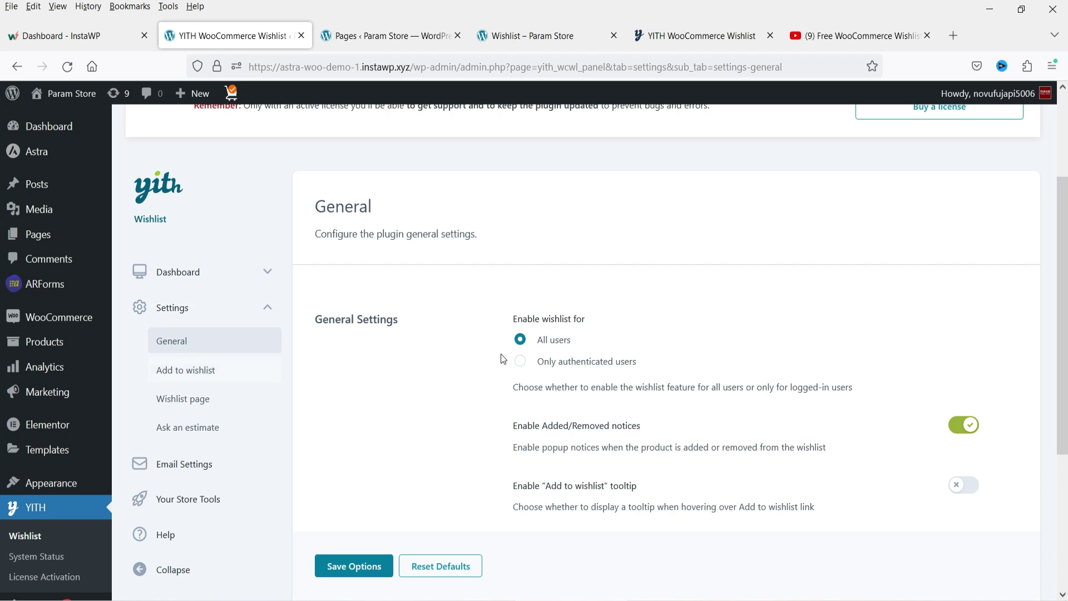
scroll(503, 359, "down", 4)
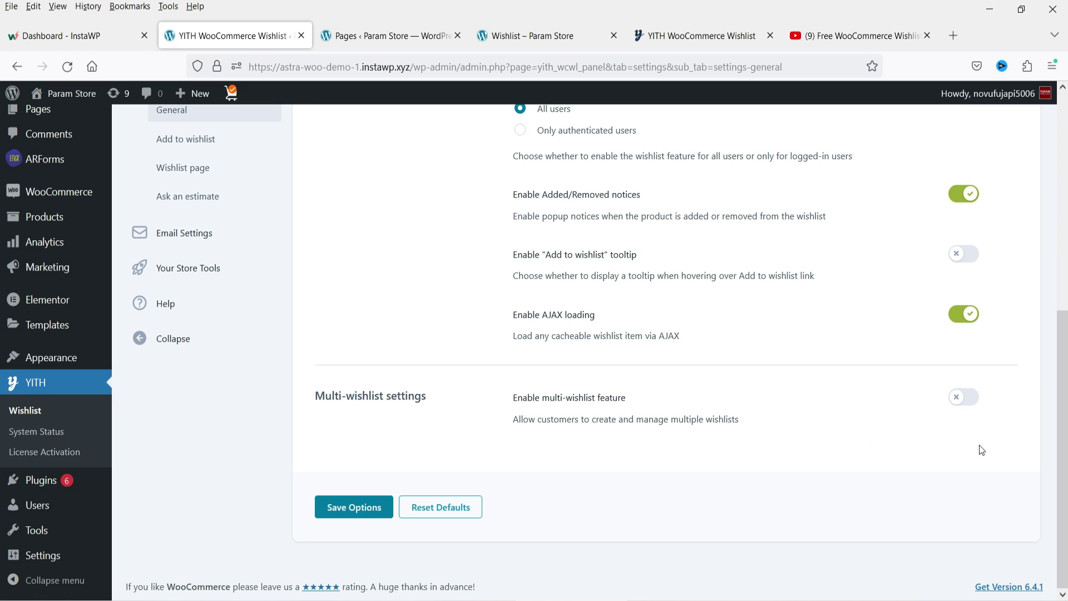
left_click(979, 401)
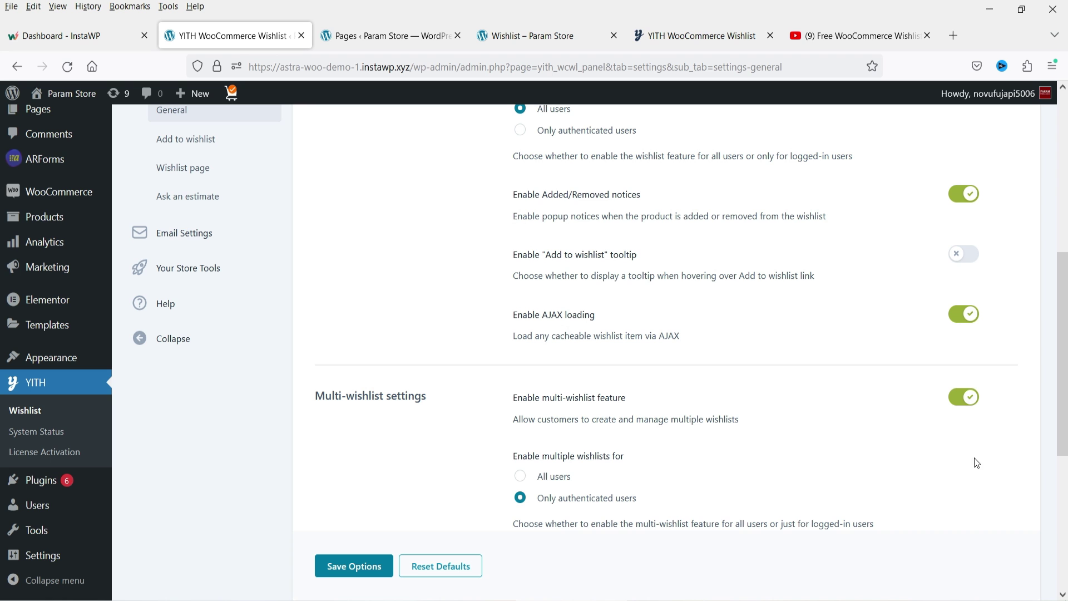
left_click(520, 475)
left_click(367, 575)
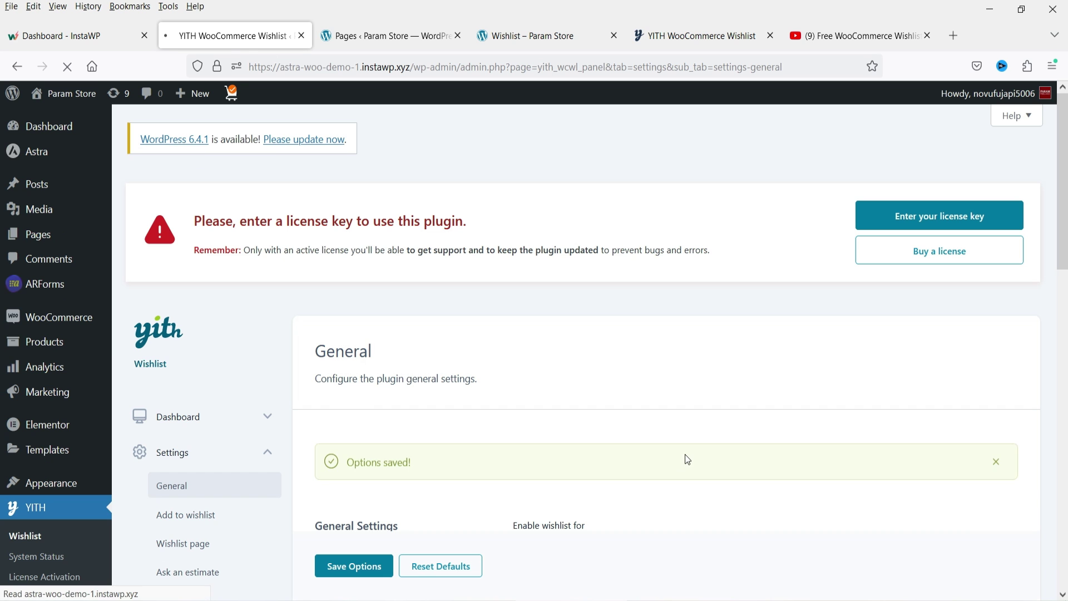
Review the modal, after-adding and loop options in the plugin's Add to wishlist settings
scroll(665, 404, "down", 5)
left_click(201, 291)
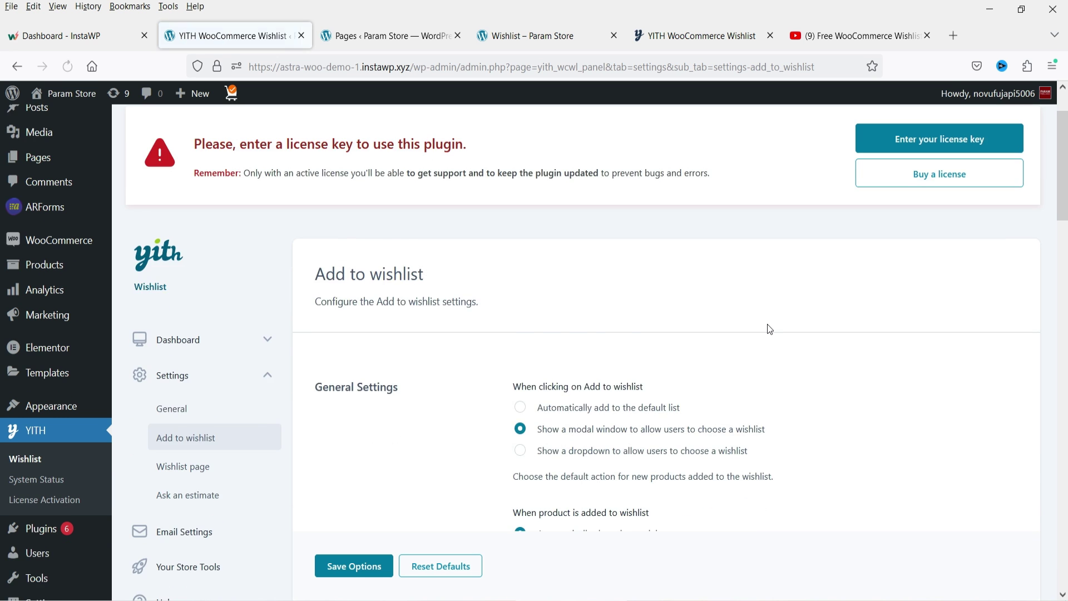
scroll(768, 329, "down", 3)
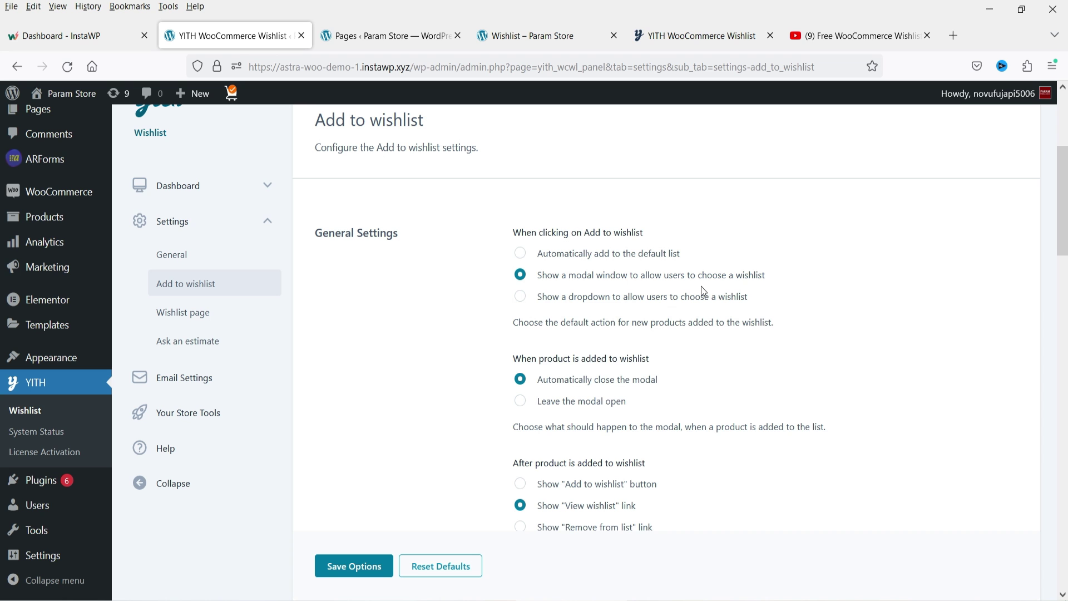
scroll(721, 300, "down", 3)
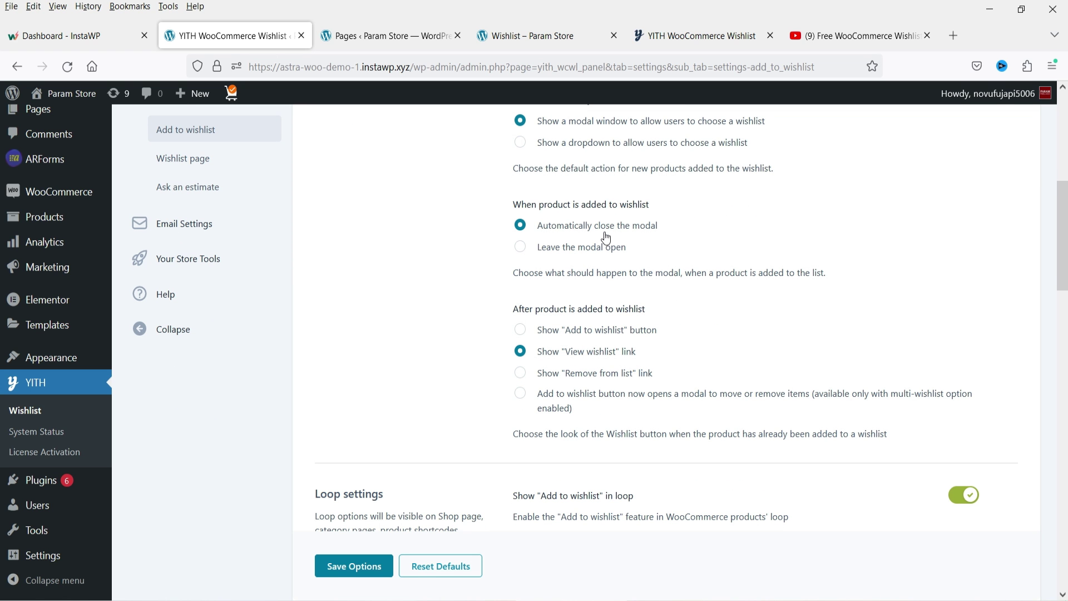
scroll(590, 323, "down", 3)
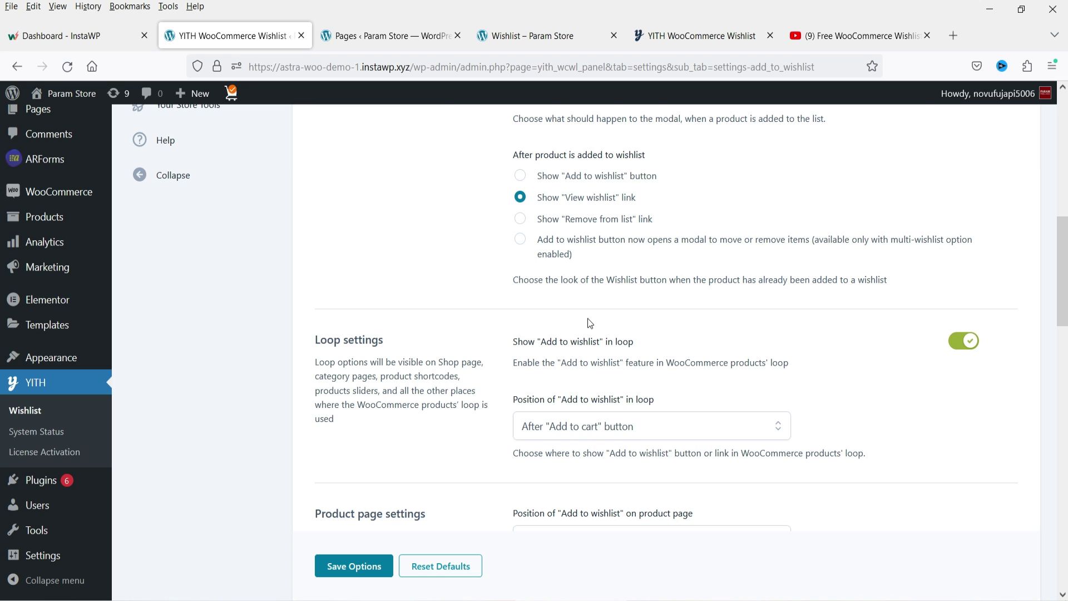
scroll(588, 319, "up", 8)
Open the plugin's Wishlist page settings and set the layout for wishlist view to Modern grid
left_click(192, 394)
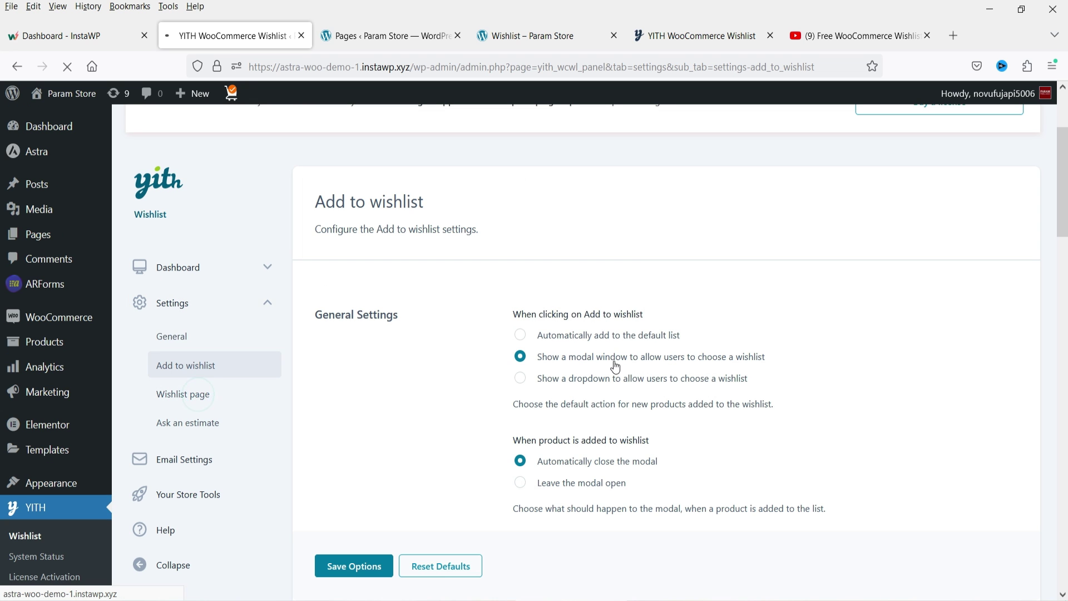
scroll(609, 358, "down", 5)
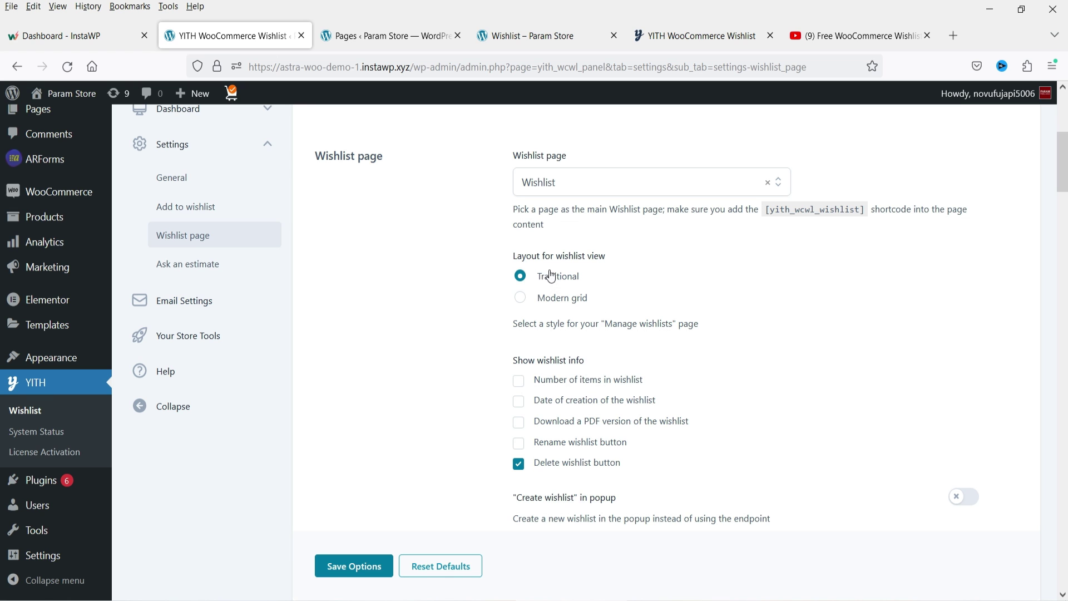
left_click(521, 299)
scroll(547, 356, "down", 1)
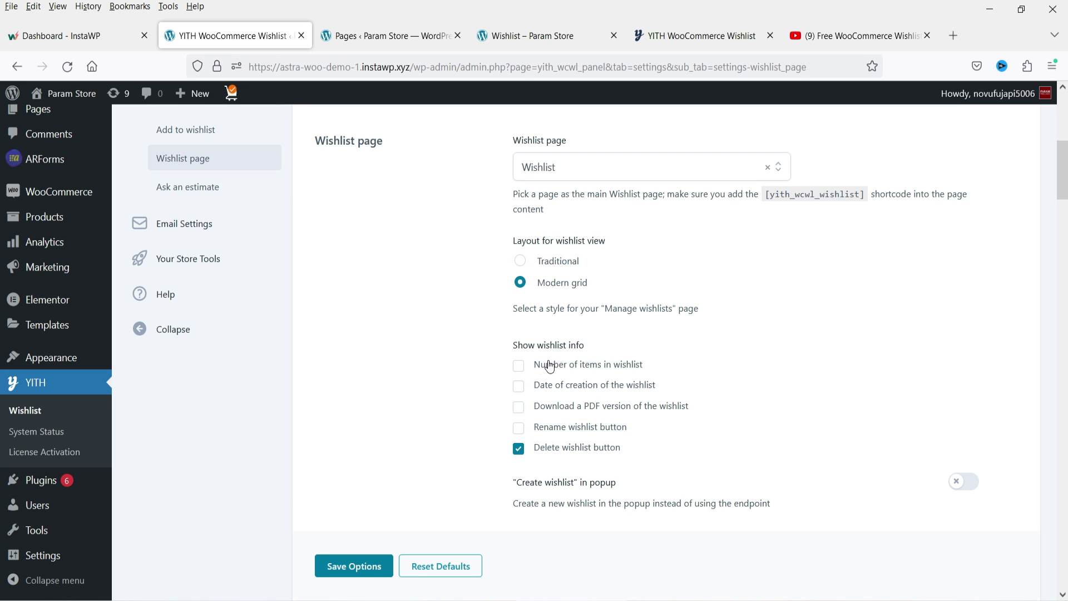
Show the item count, creation date, PDF download and rename button in the wishlist info, and enable "Create wishlist" in popup
left_click(520, 365)
left_click(520, 388)
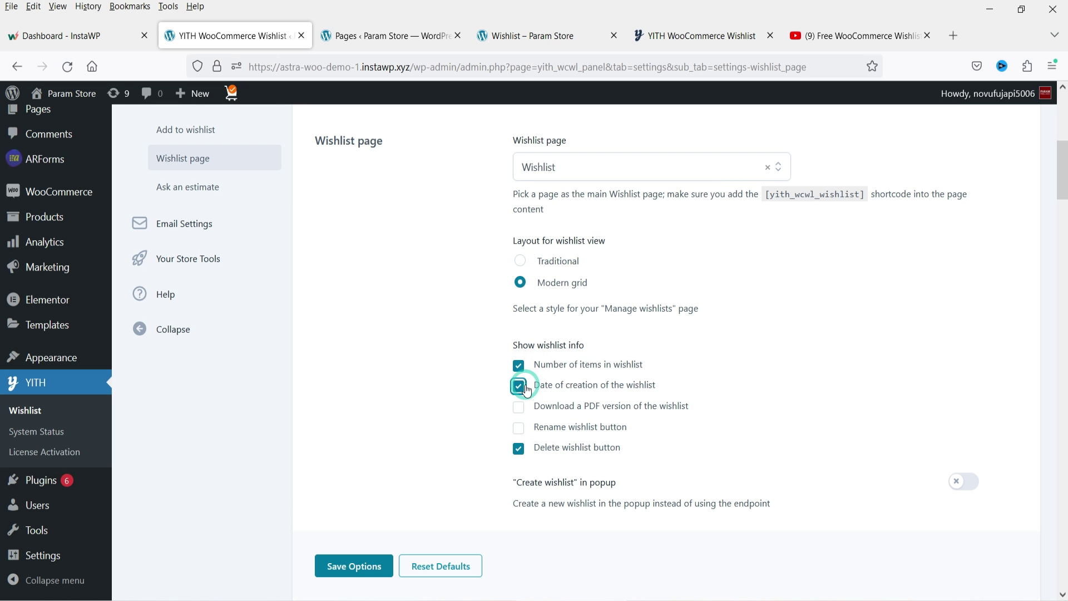
left_click(520, 408)
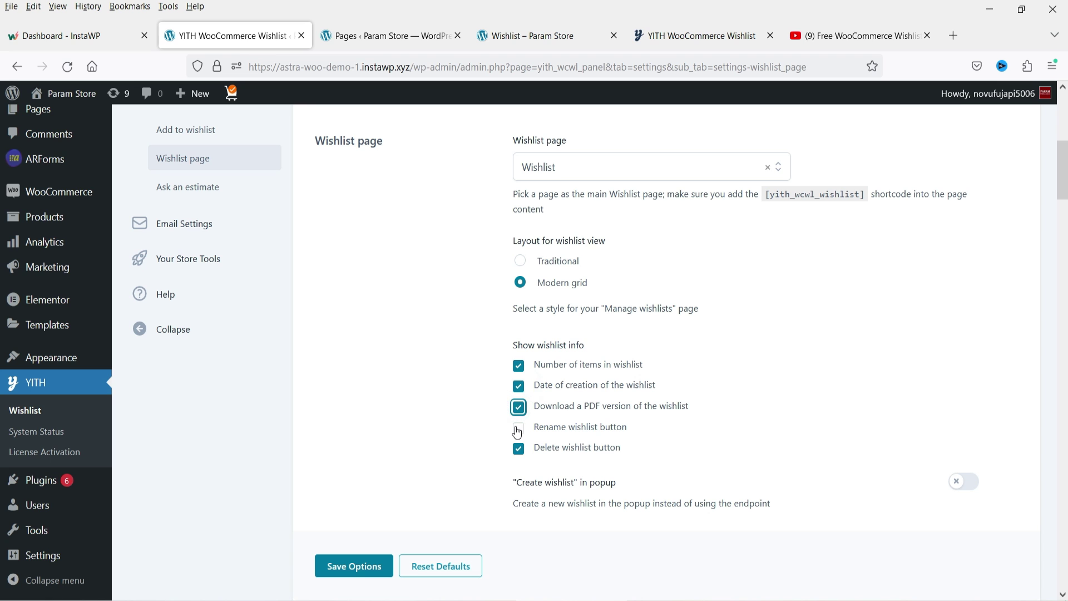
left_click(519, 428)
scroll(740, 401, "down", 4)
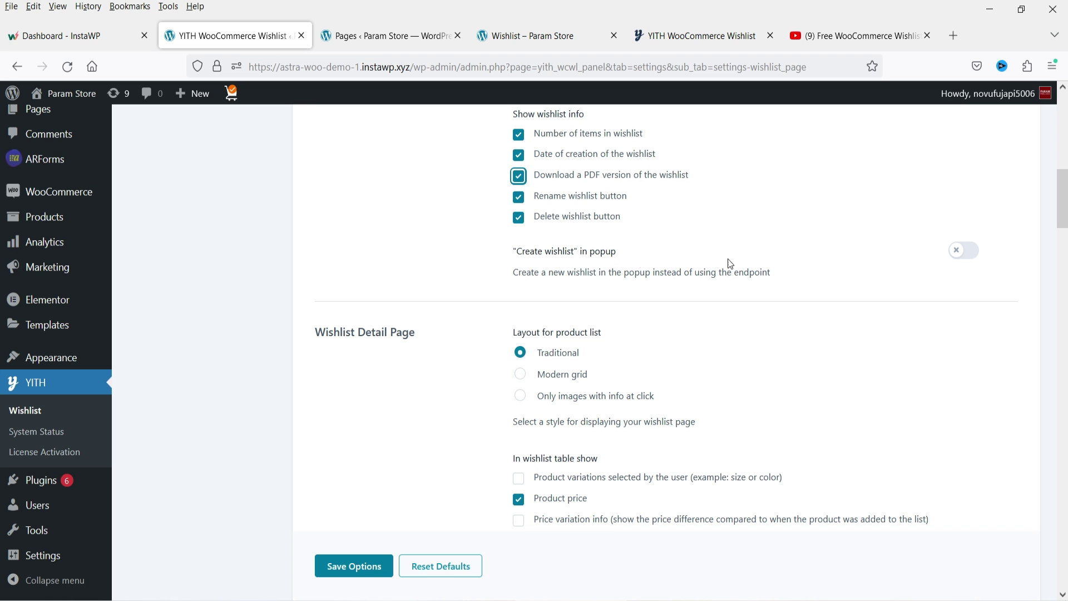
left_click(964, 253)
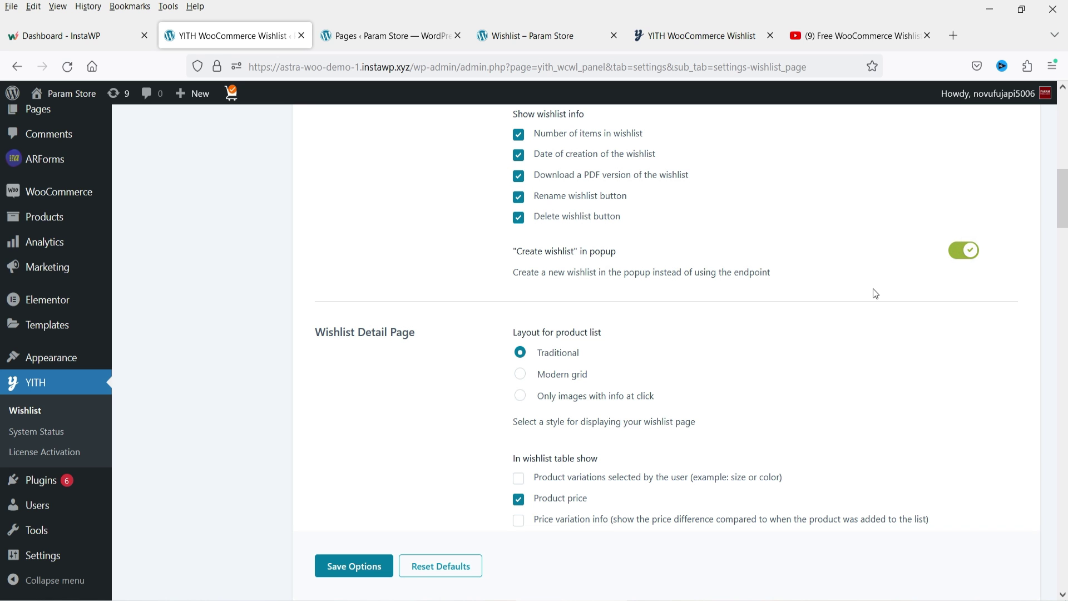
Set the Wishlist Detail Page's product list layout to Modern grid, review the remaining wishlist page options and save
scroll(656, 309, "down", 2)
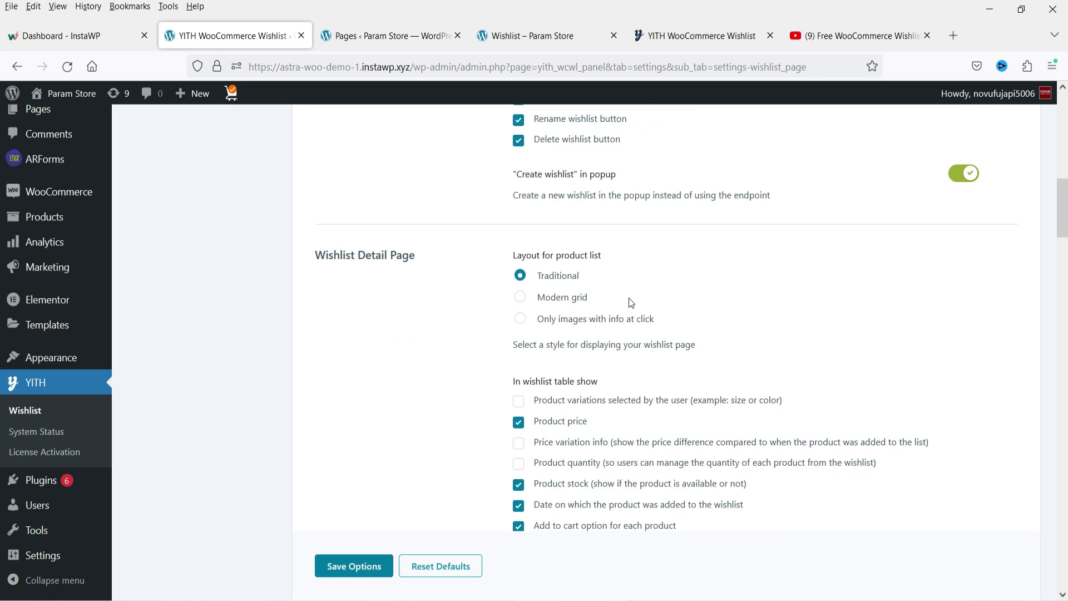
left_click(521, 296)
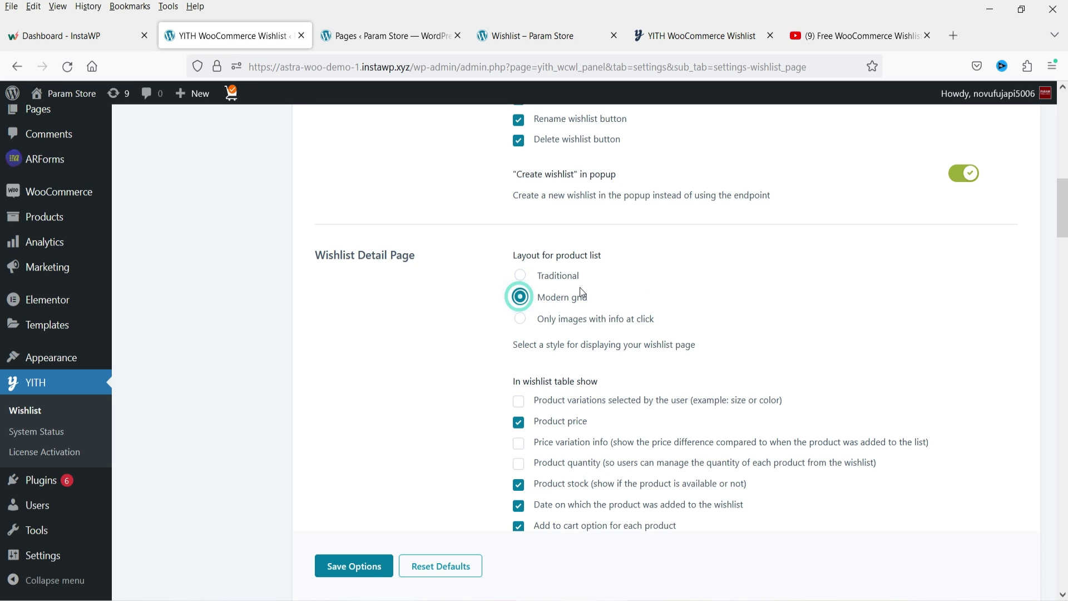
scroll(557, 217, "down", 5)
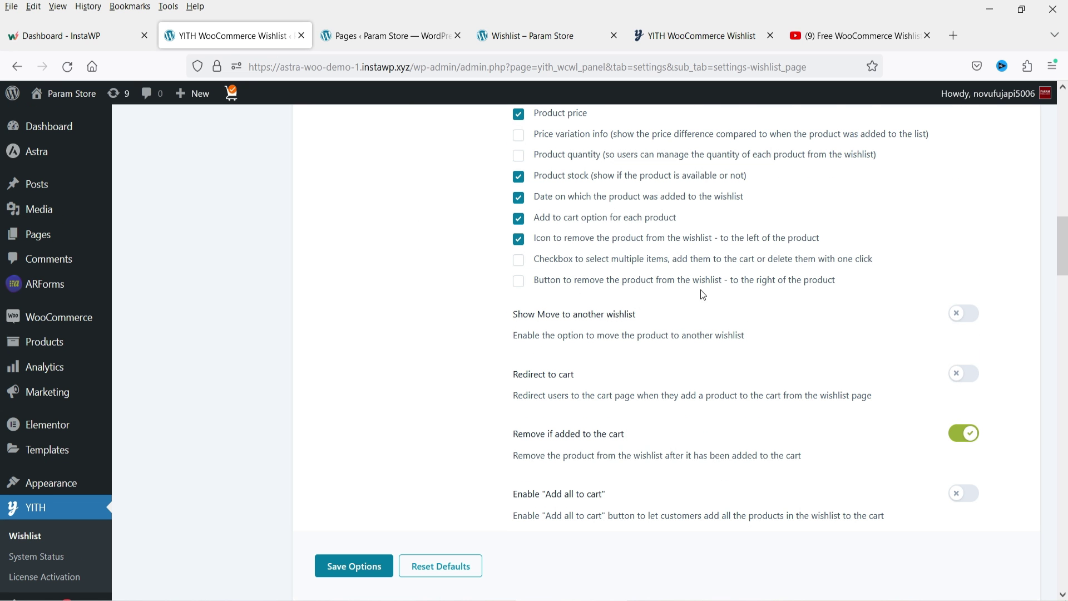
scroll(699, 293, "down", 13)
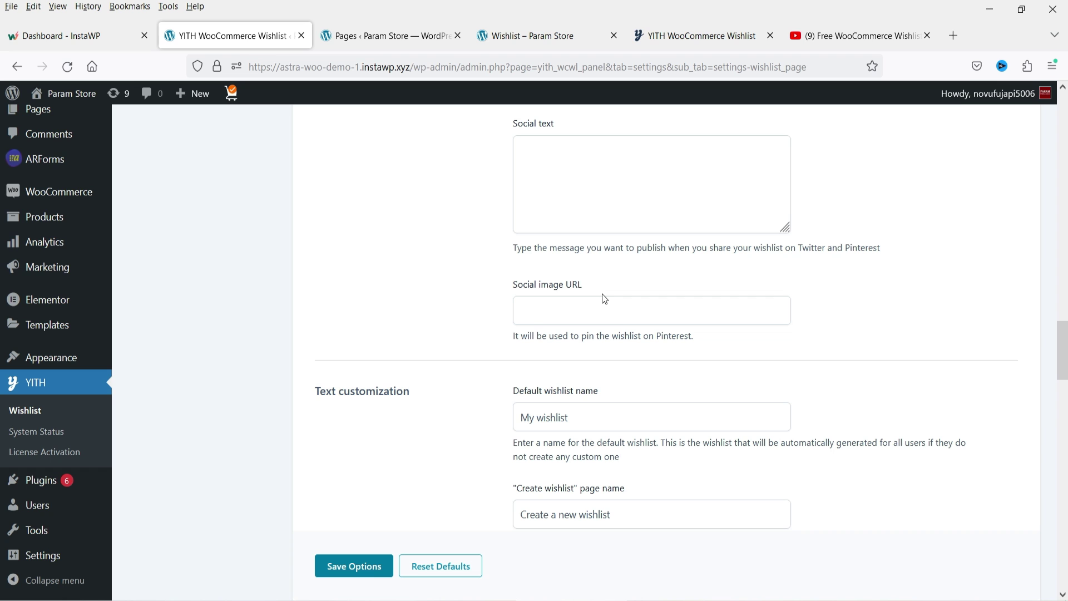
scroll(605, 299, "down", 5)
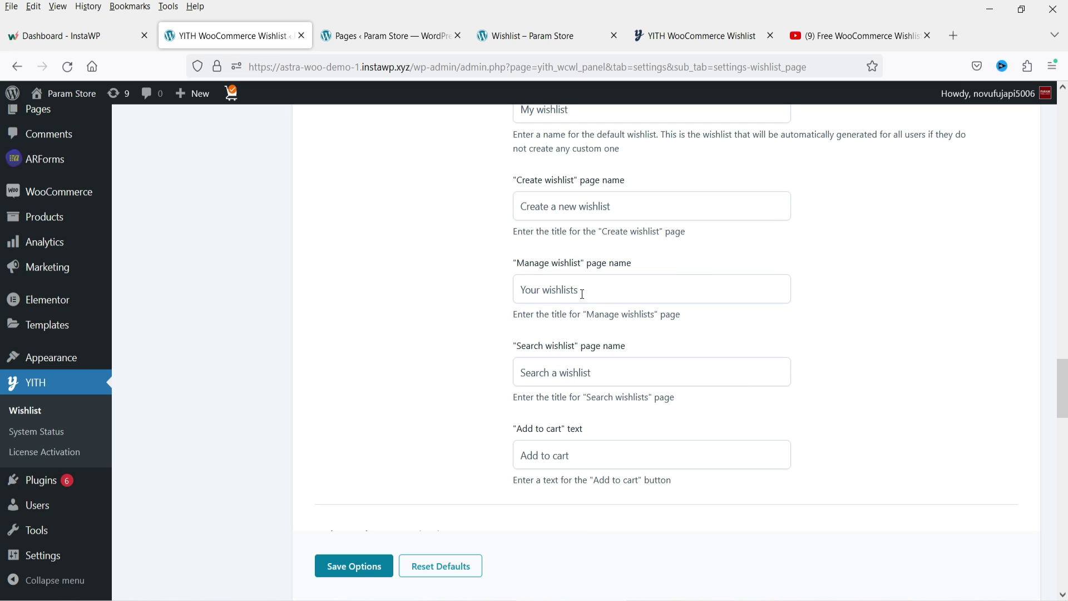
left_click(336, 573)
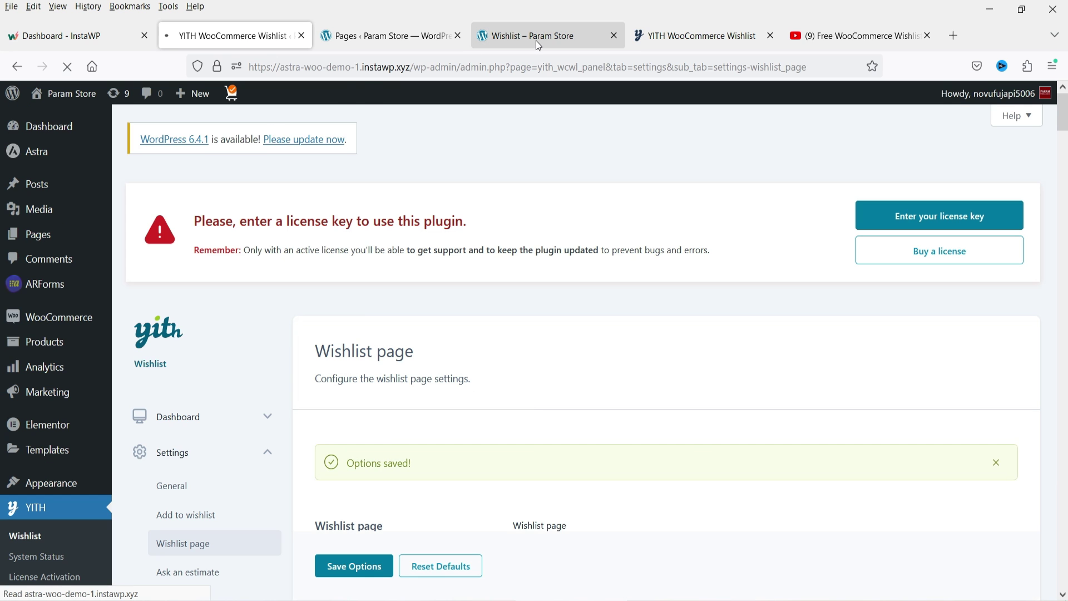
Reload the store's wishlist page and examine how the Standard wishlist's products are laid out
left_click(538, 40)
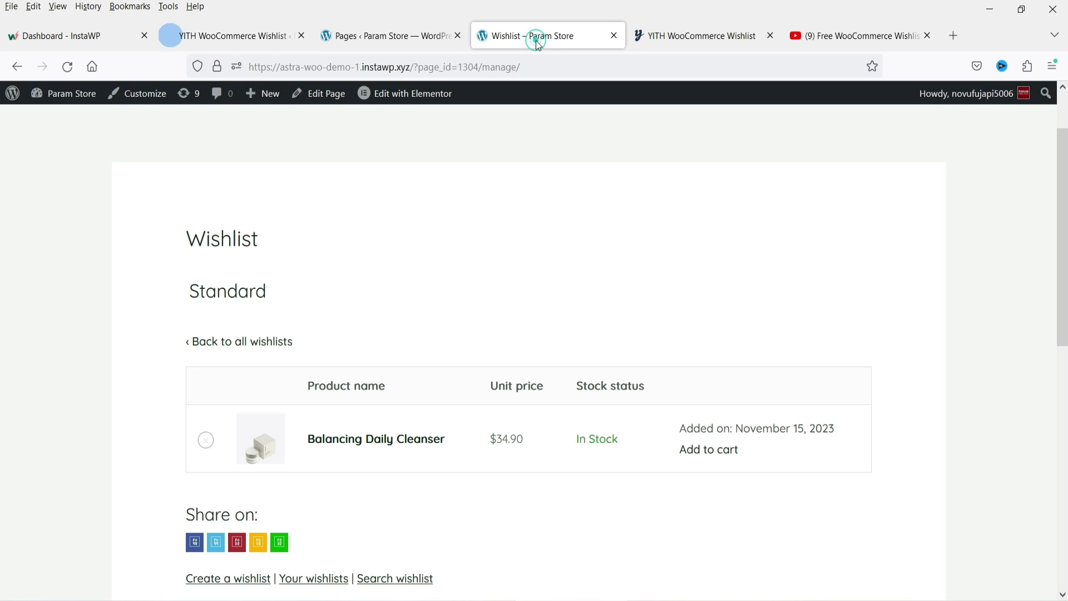
left_click(67, 67)
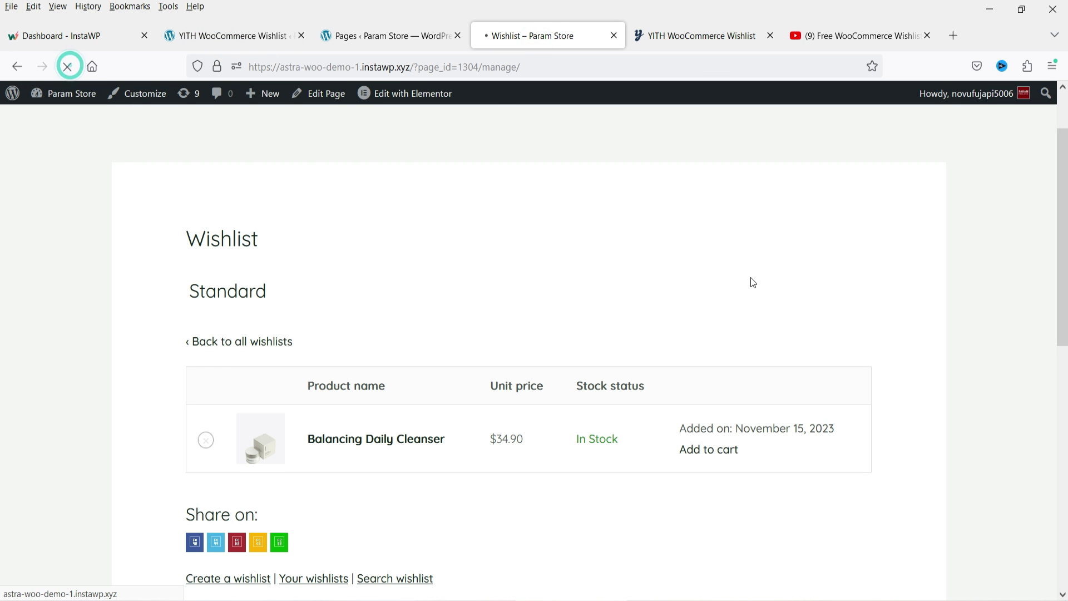
scroll(730, 269, "down", 4)
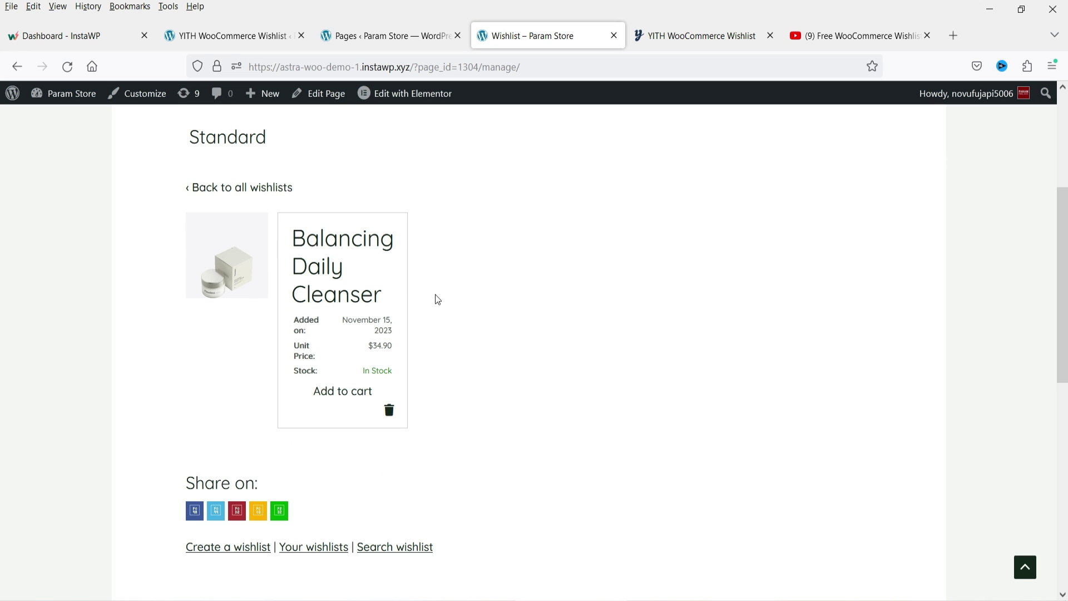
scroll(390, 167, "up", 2)
Set the Wishlist Detail Page's product list layout to Traditional, save the options and check the reloaded store wishlist
left_click(234, 36)
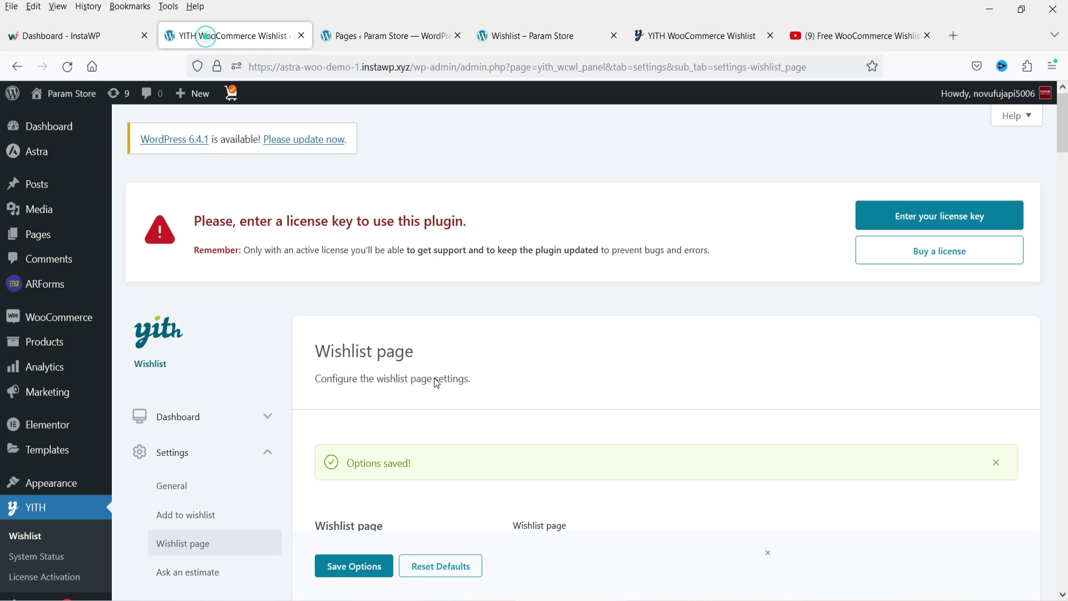
scroll(434, 311, "down", 10)
scroll(601, 369, "down", 5)
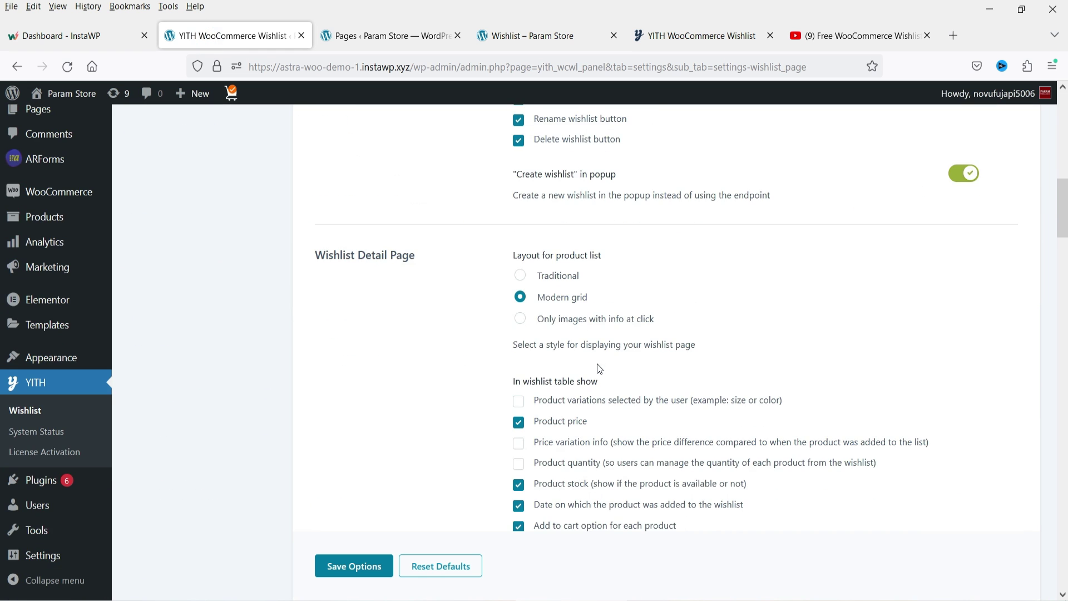
left_click(520, 275)
scroll(509, 301, "down", 15)
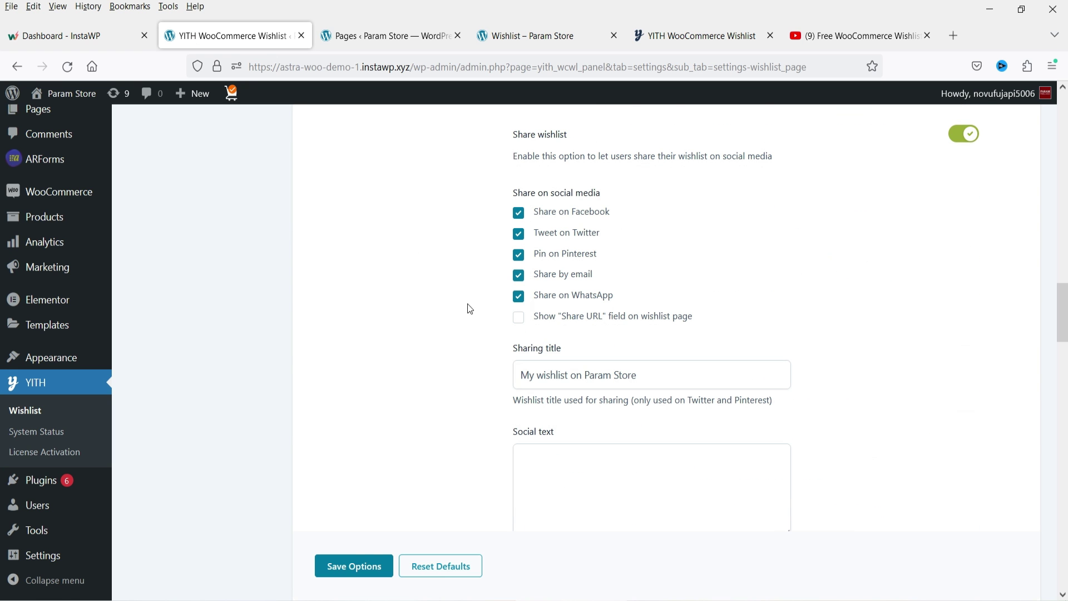
left_click(336, 575)
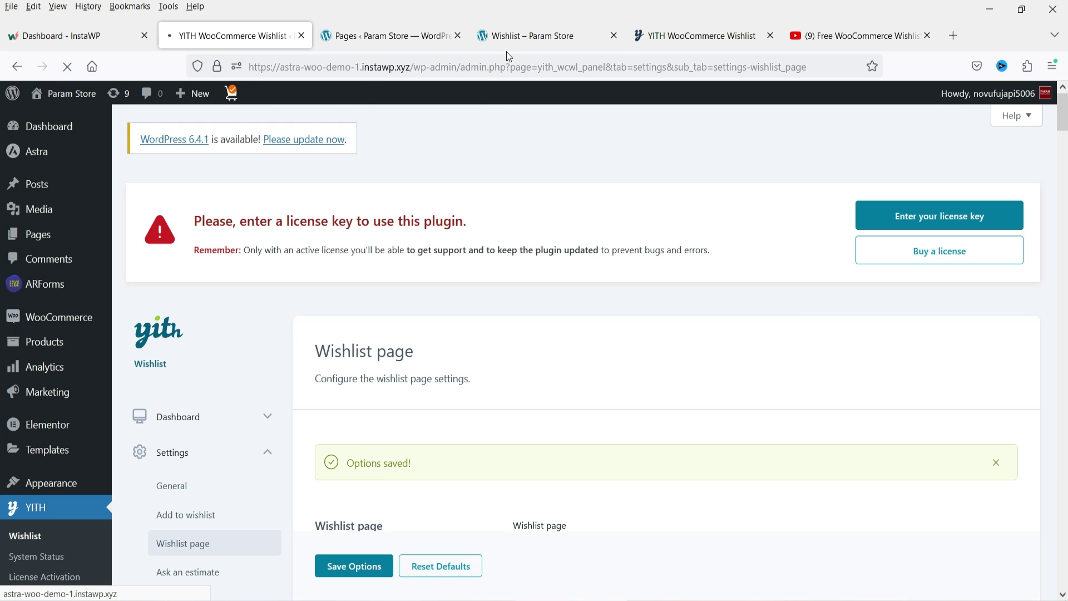
left_click(513, 36)
left_click(68, 66)
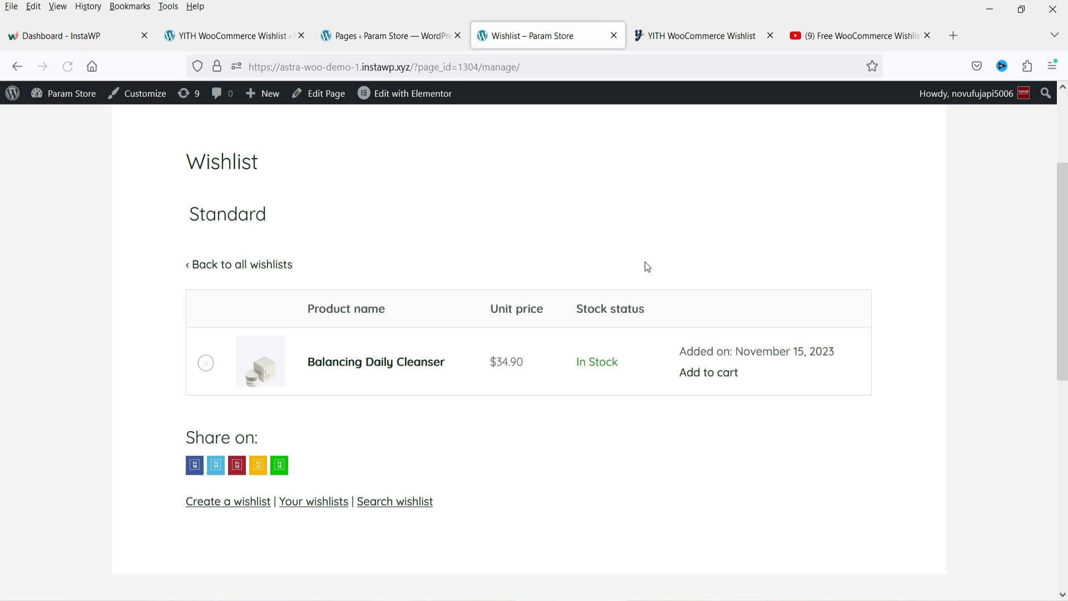
Review the plugin's Ask an estimate settings, including the additional popup options
left_click(218, 43)
scroll(511, 350, "down", 3)
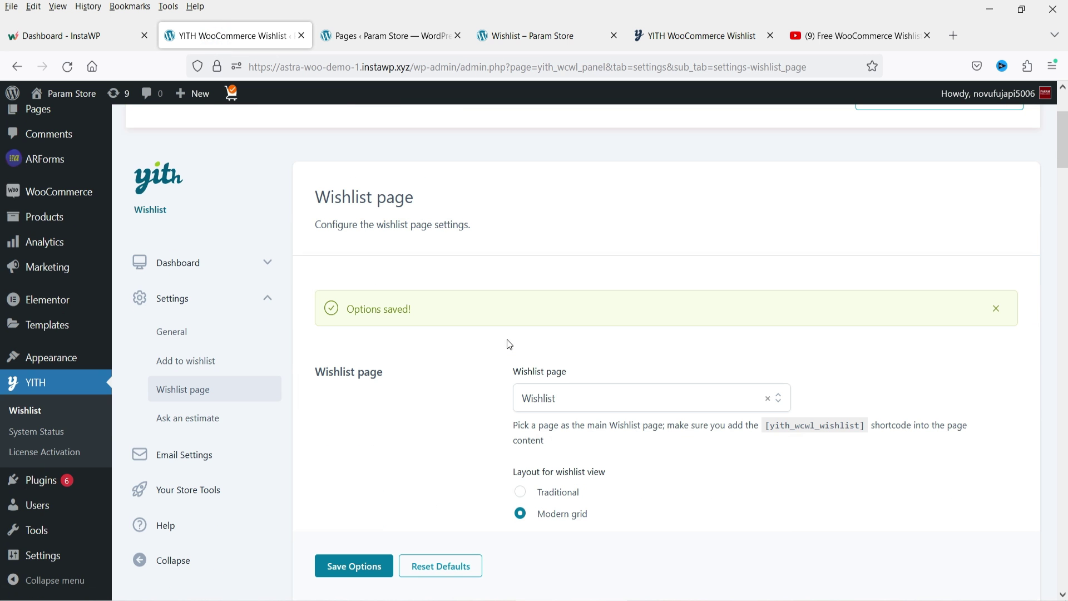
left_click(190, 419)
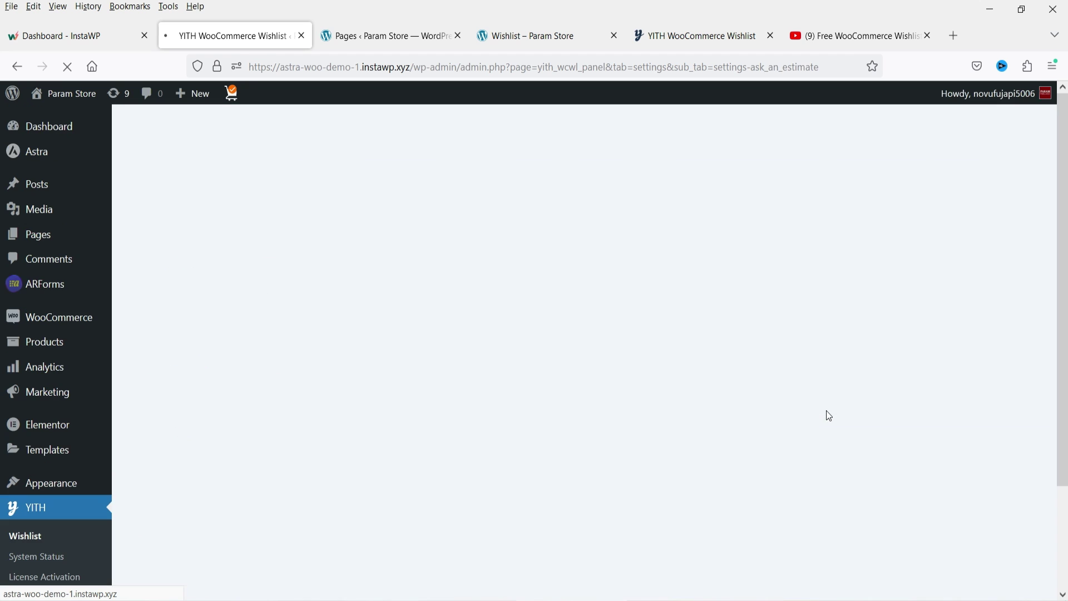
scroll(754, 383, "down", 3)
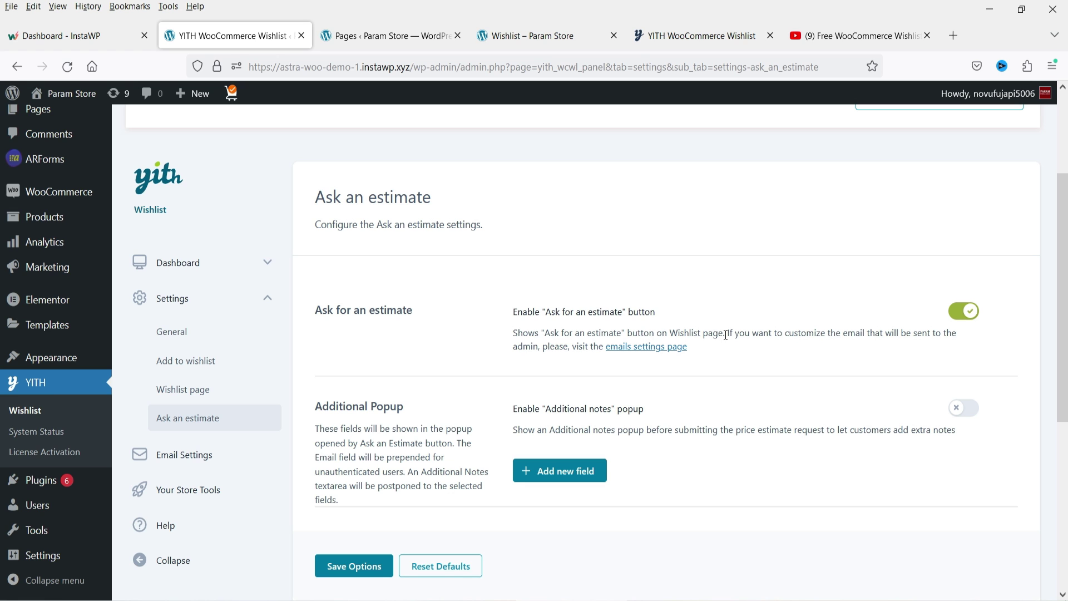
On the store's Shop page, add Antiaging Skin Oil to the Standard wishlist and close the popup
key("ctrl+4")
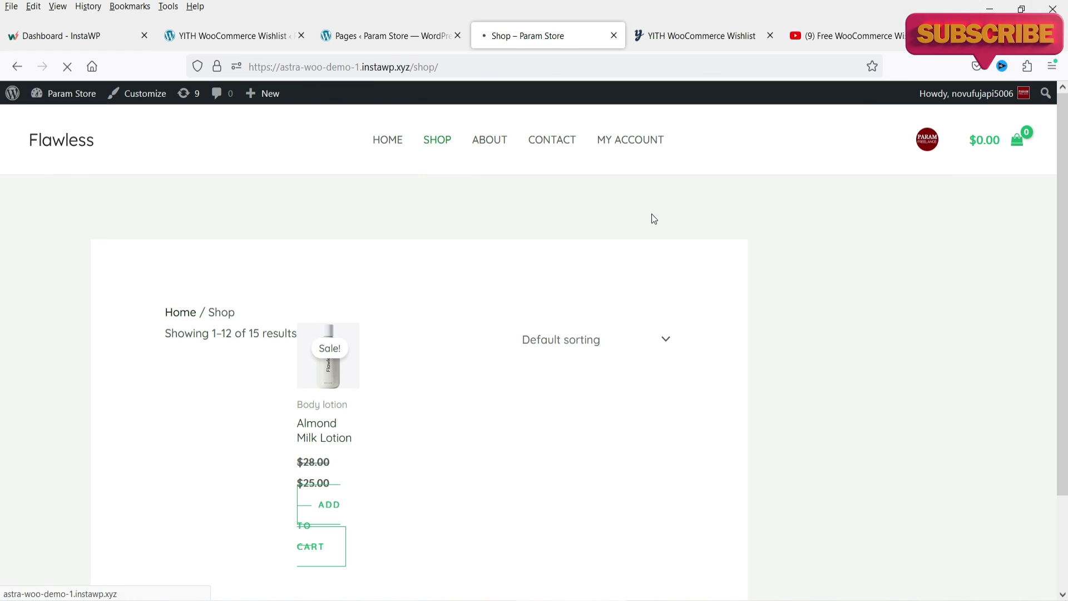
scroll(503, 222, "down", 5)
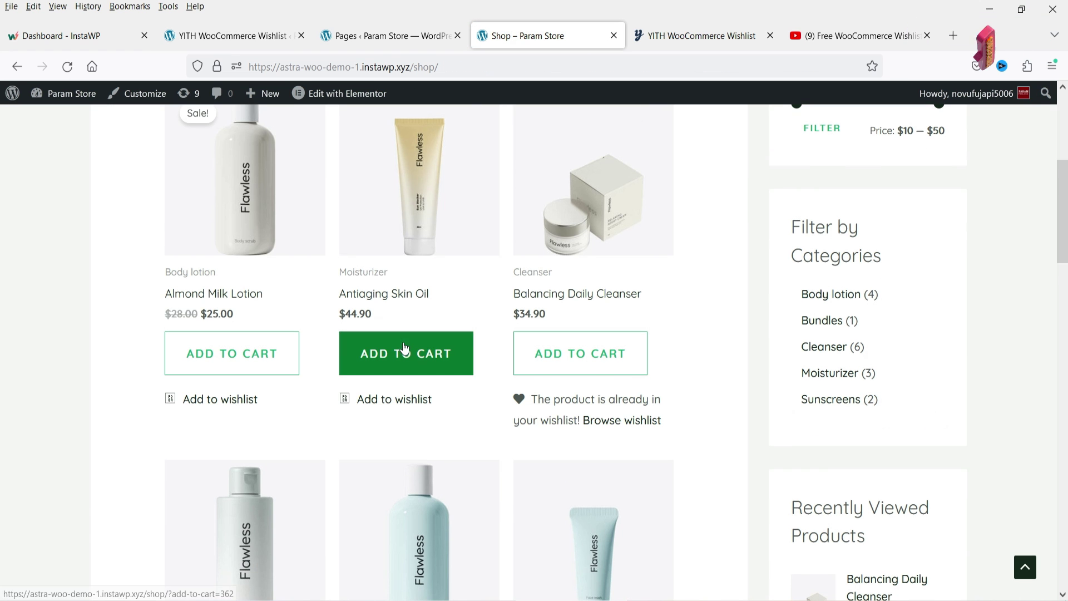
scroll(413, 293, "down", 3)
left_click(389, 249)
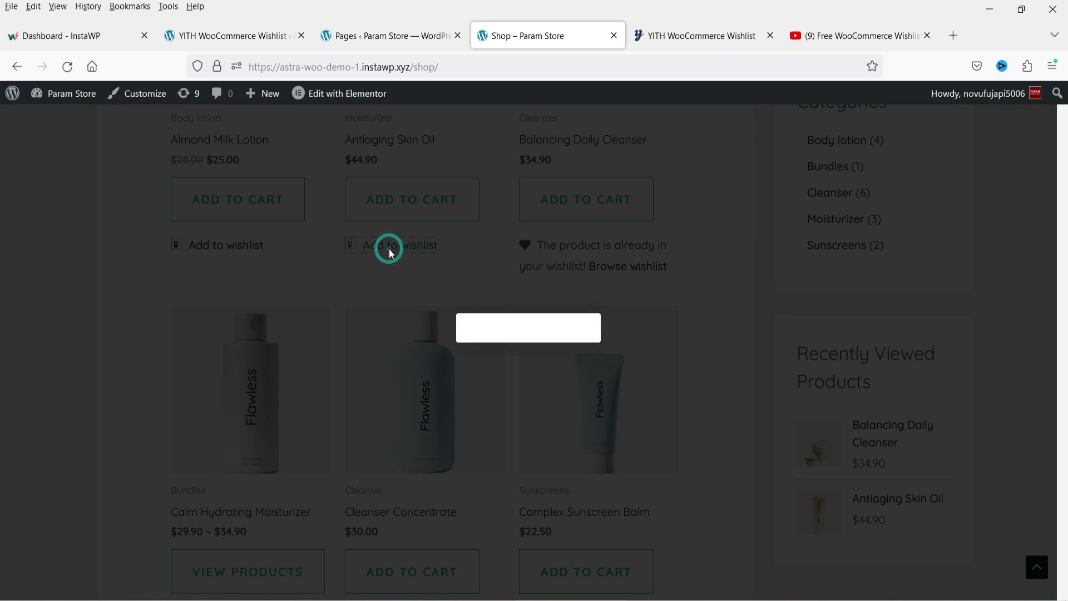
left_click(526, 375)
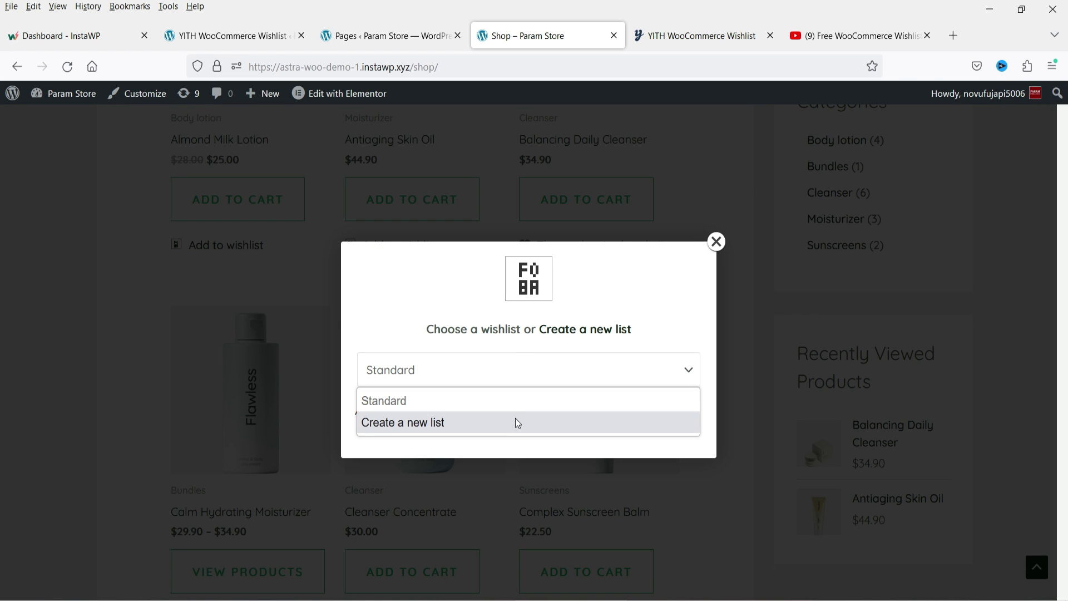
left_click(514, 399)
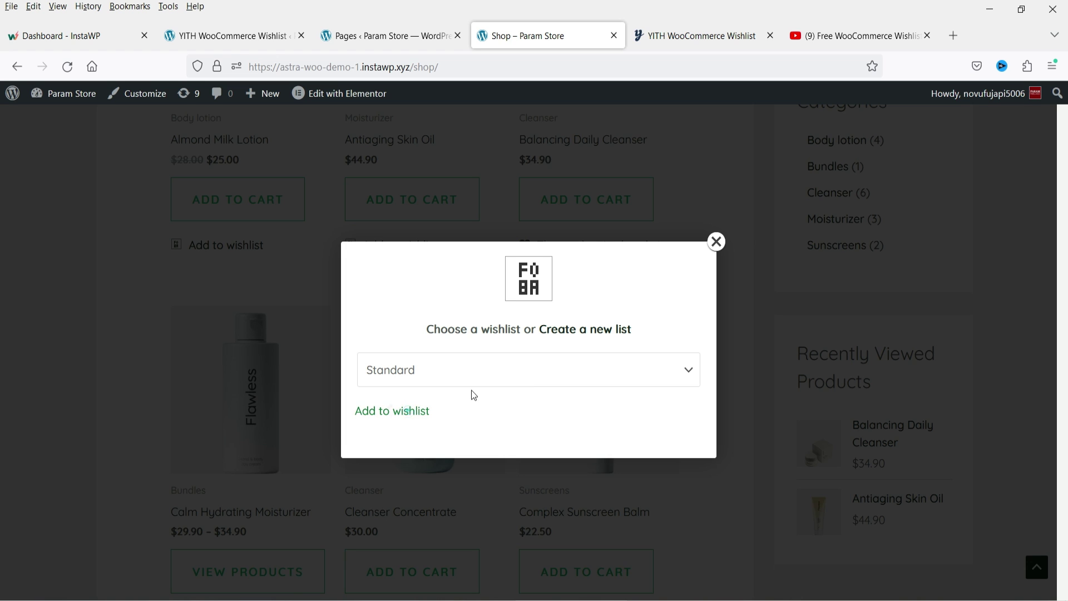
left_click(410, 412)
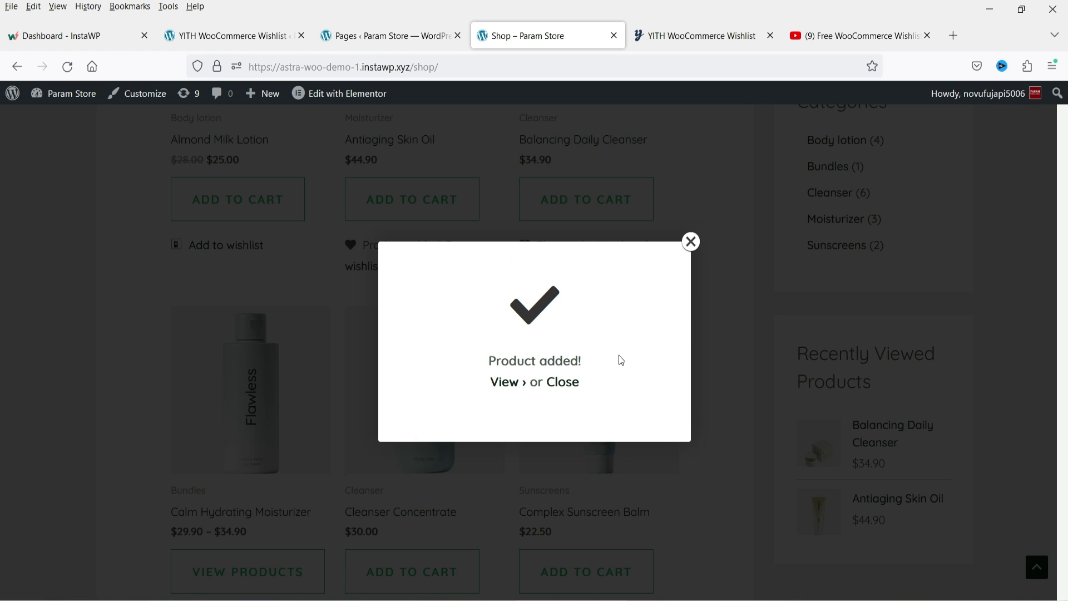
left_click(563, 386)
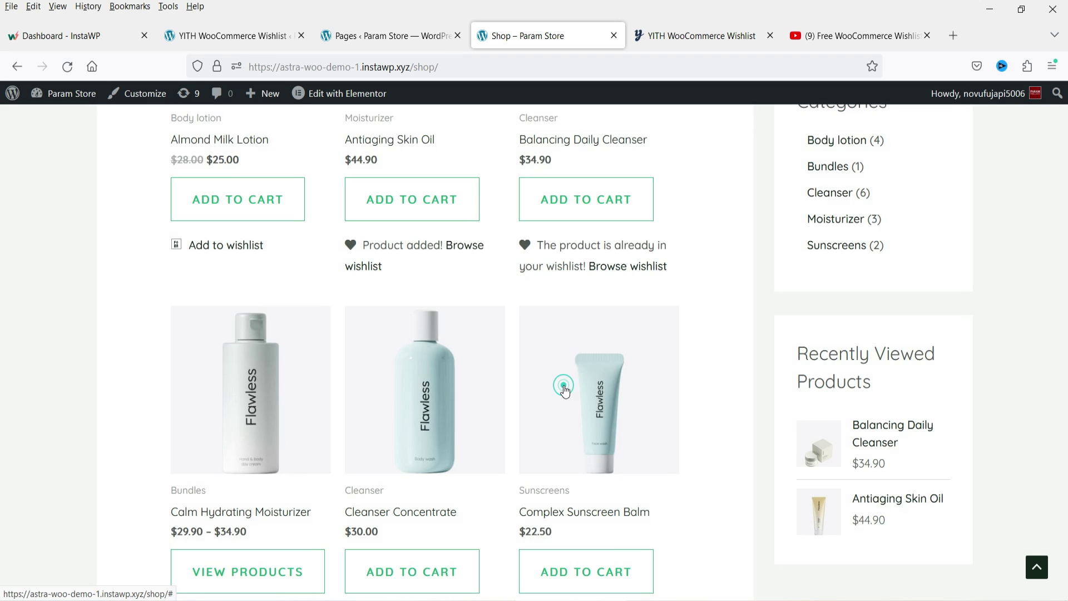
Add Calm Hydrating Moisturizer to a new public wishlist named Demo and close the confirmation popup
scroll(444, 318, "down", 3)
left_click(237, 465)
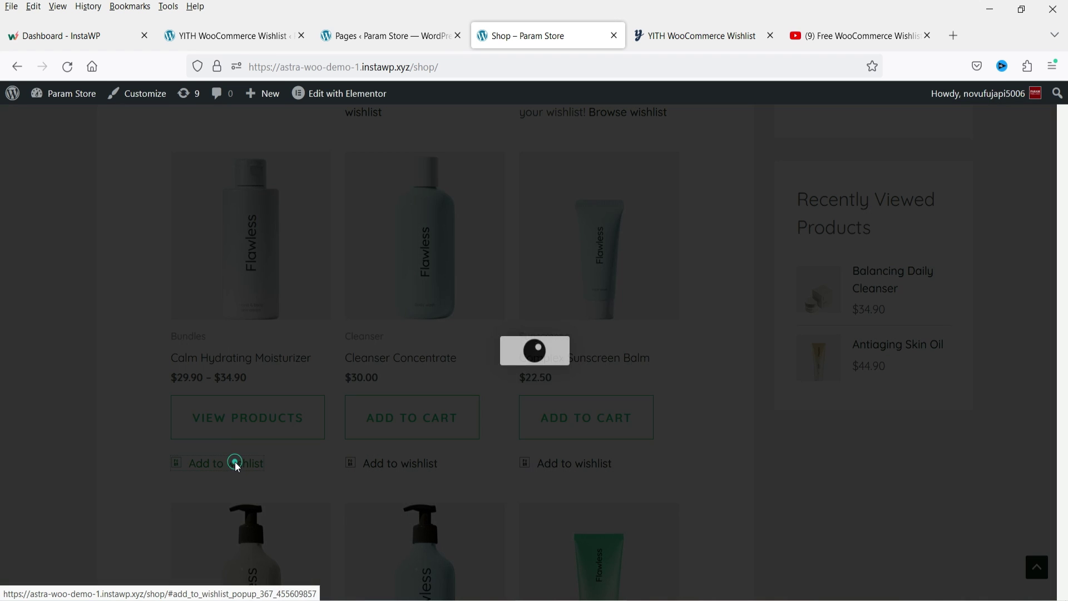
left_click(452, 384)
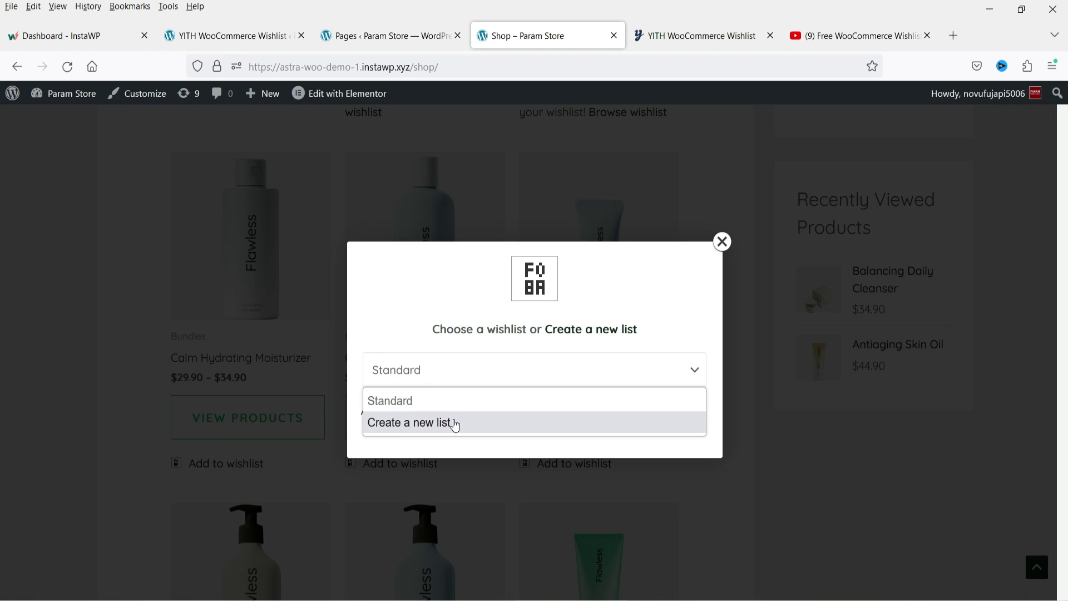
left_click(455, 425)
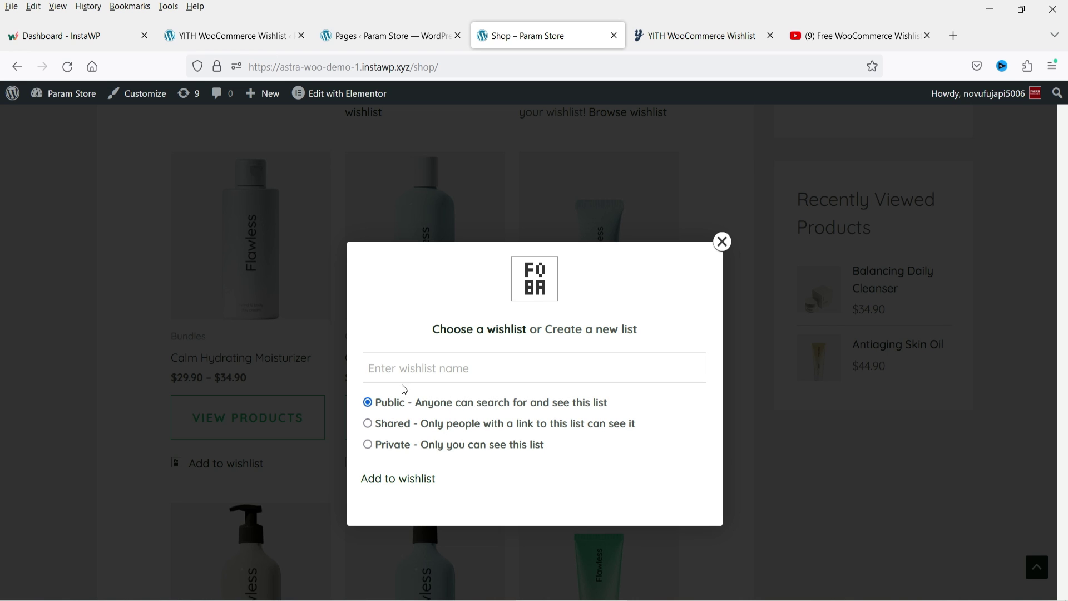
left_click(405, 366)
type("Demo")
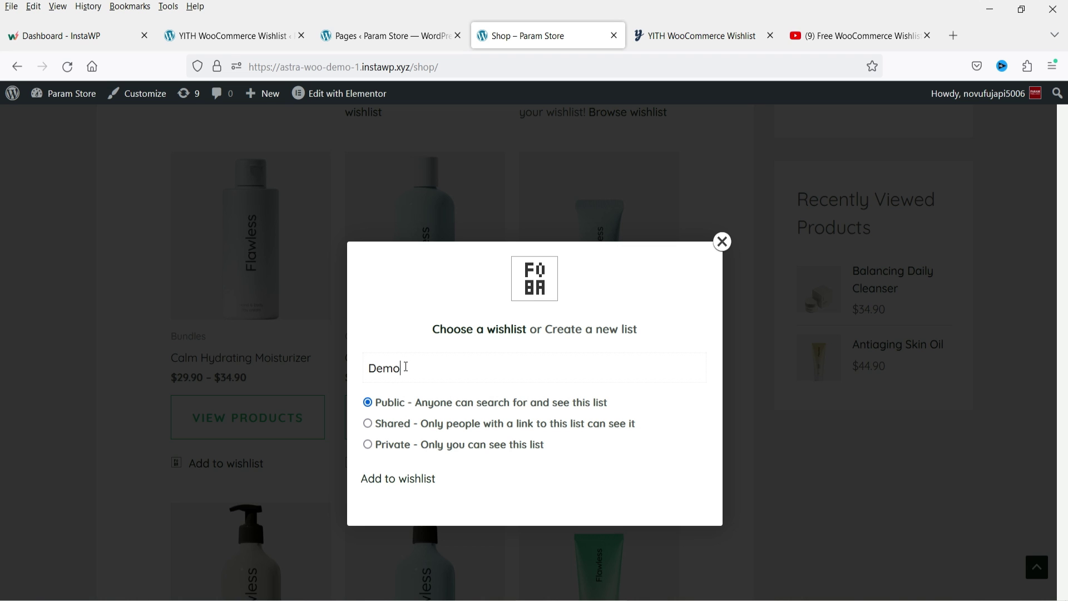
left_click(396, 478)
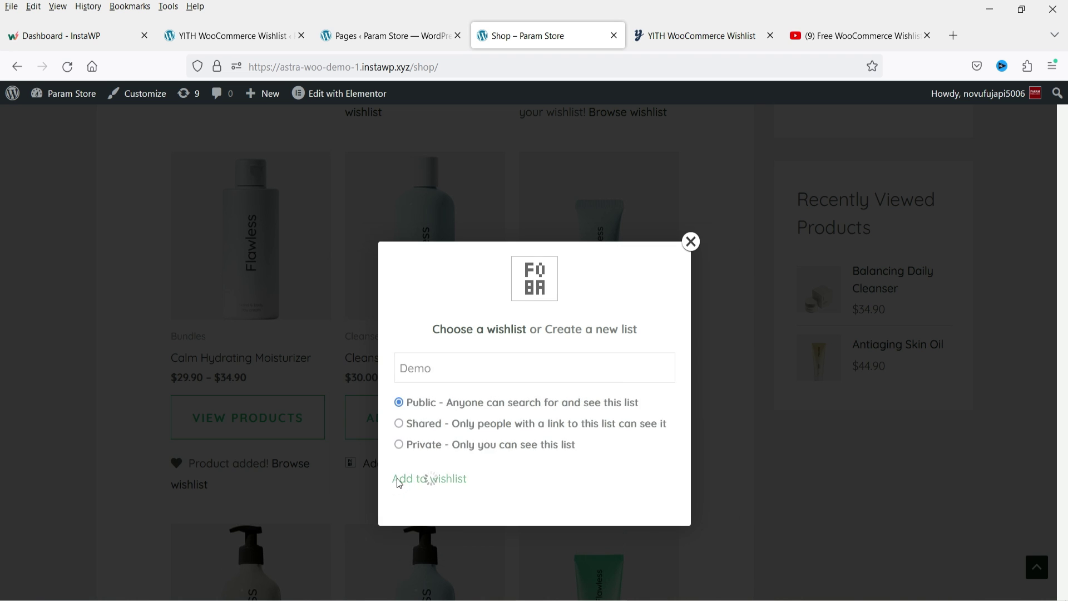
left_click(559, 383)
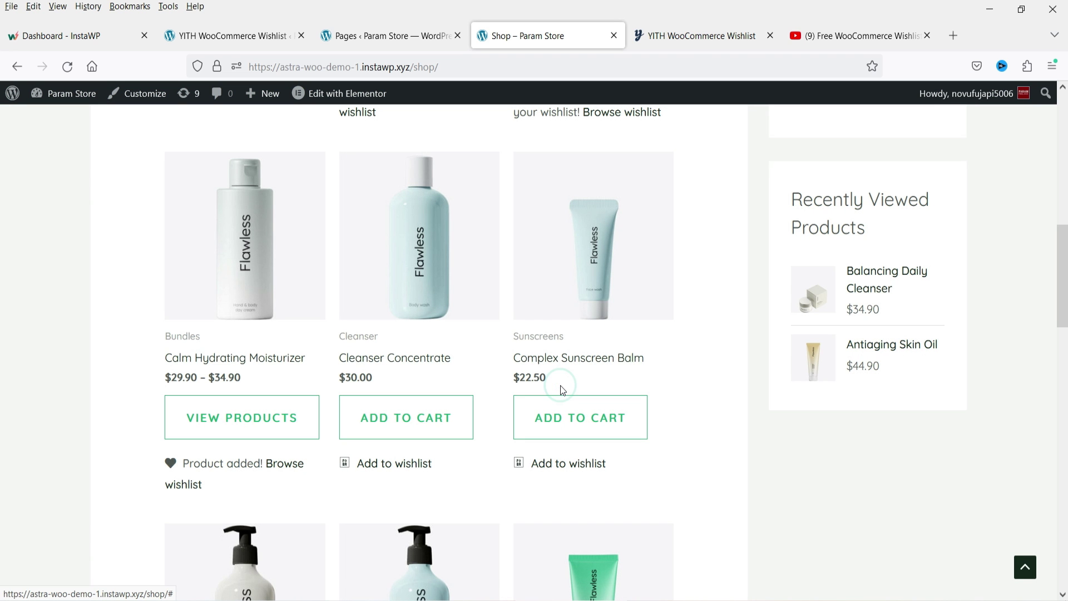
Add Complex Sunscreen Balm to the existing Demo wishlist and close the confirmation popup
scroll(562, 384, "down", 3)
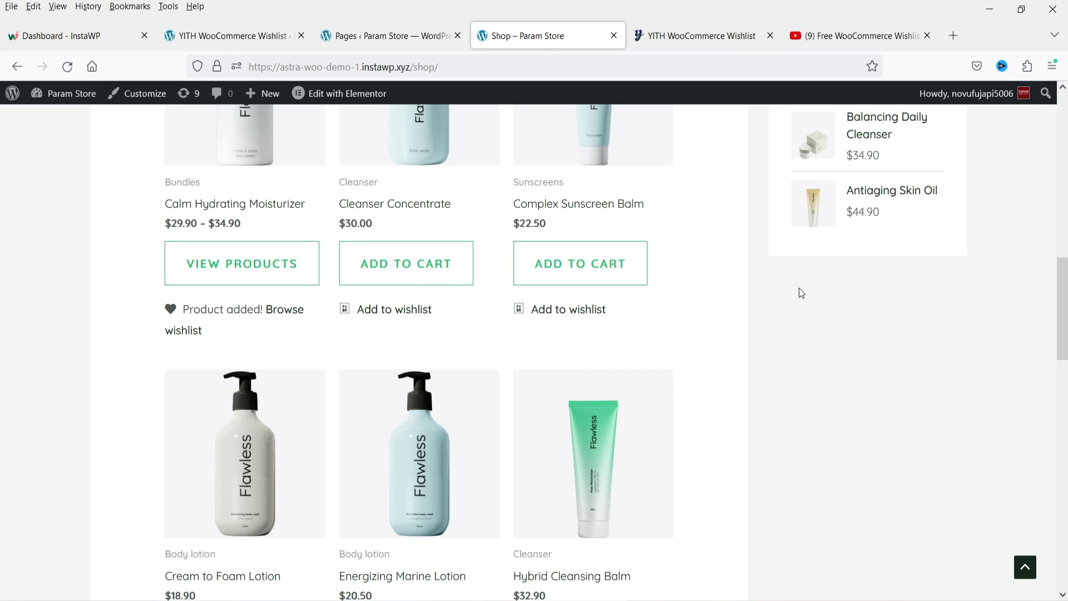
left_click(572, 316)
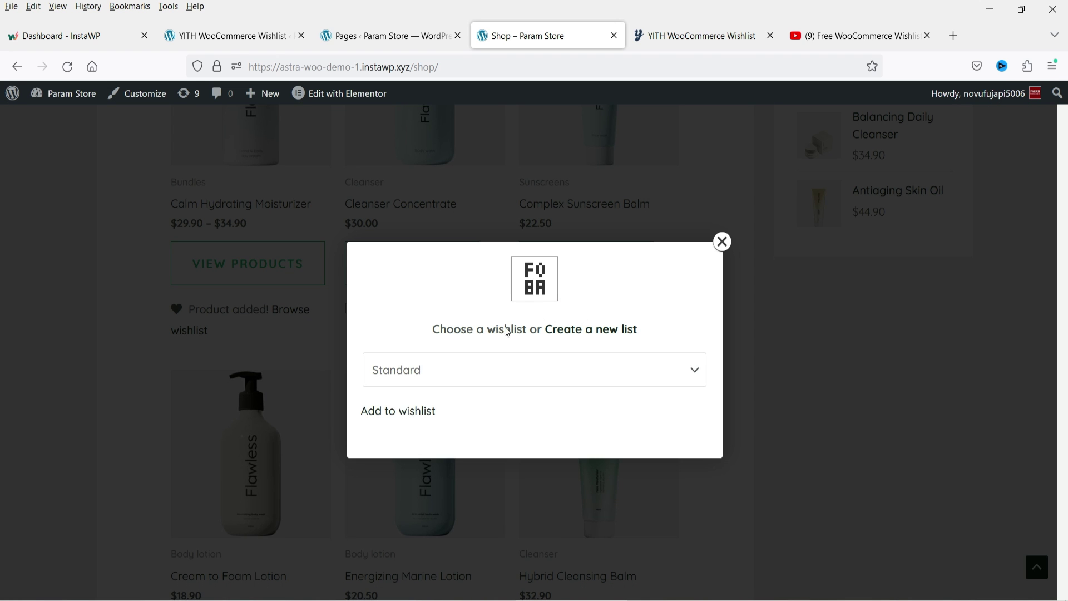
left_click(441, 372)
left_click(434, 423)
left_click(433, 419)
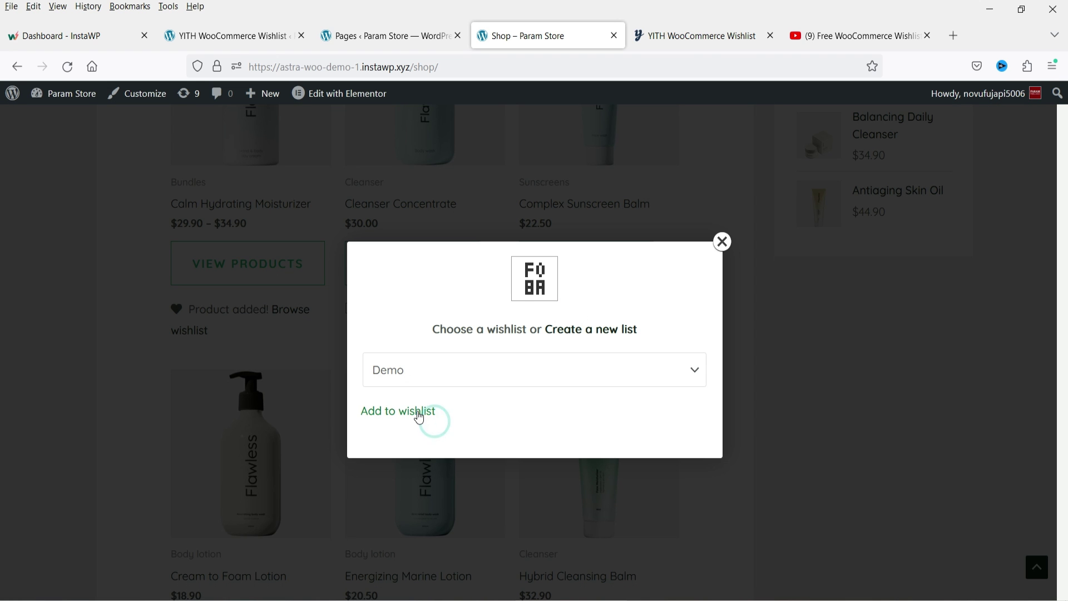
left_click(419, 418)
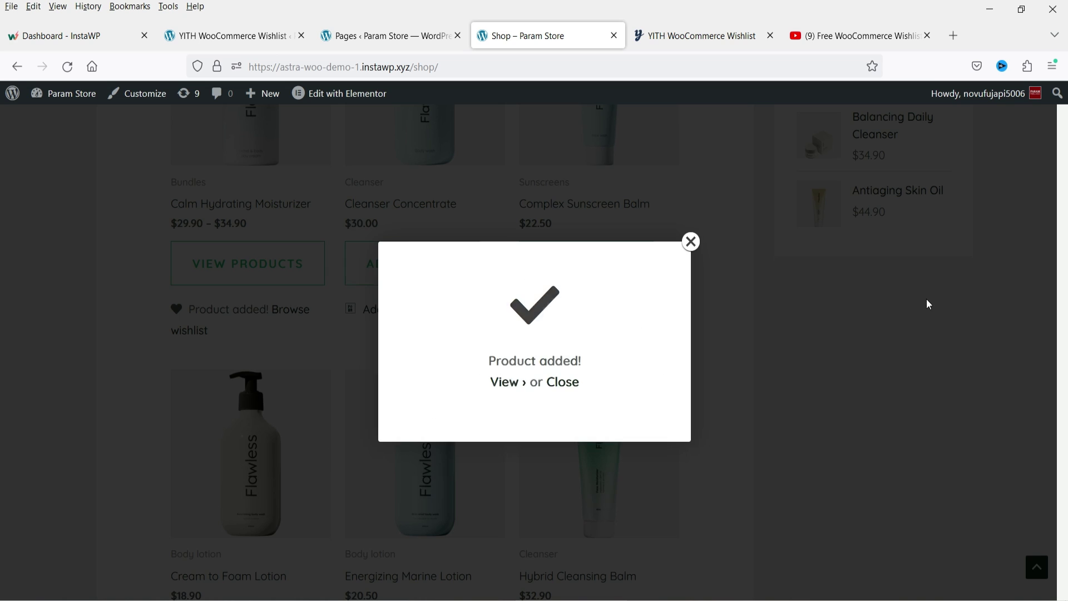
left_click(691, 242)
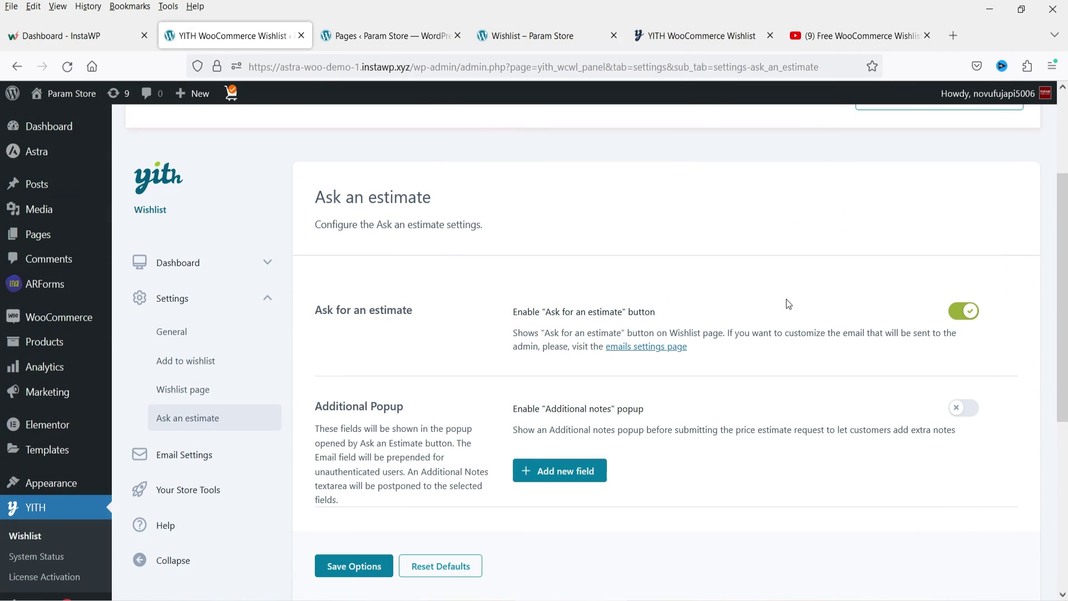
Review the wishlist plugin's Email Settings, covering the back in stock, on sale, estimate and promotional emails
left_click(181, 458)
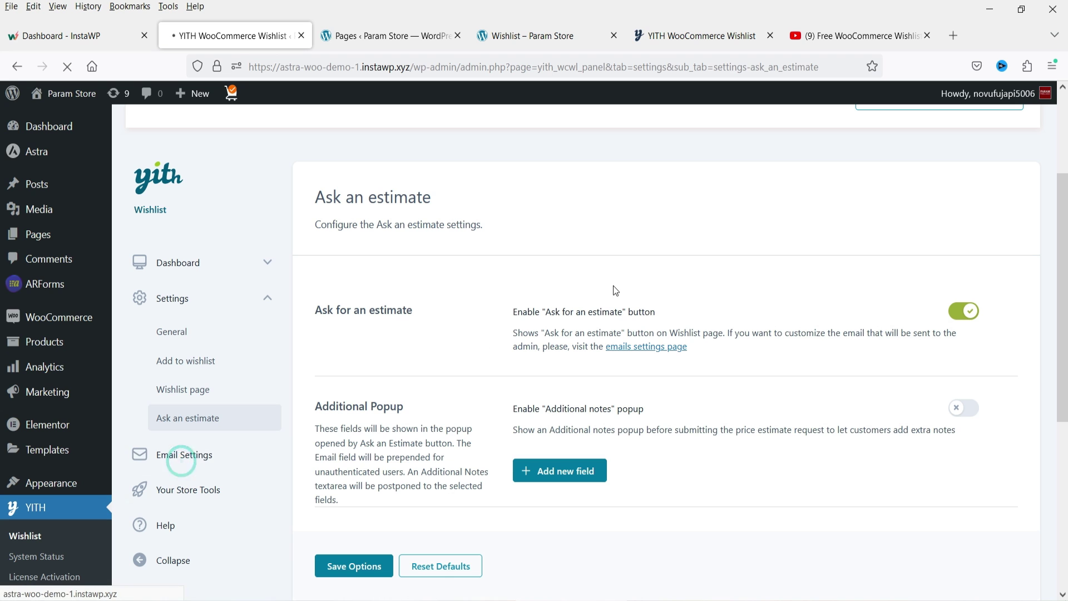
scroll(613, 285, "down", 3)
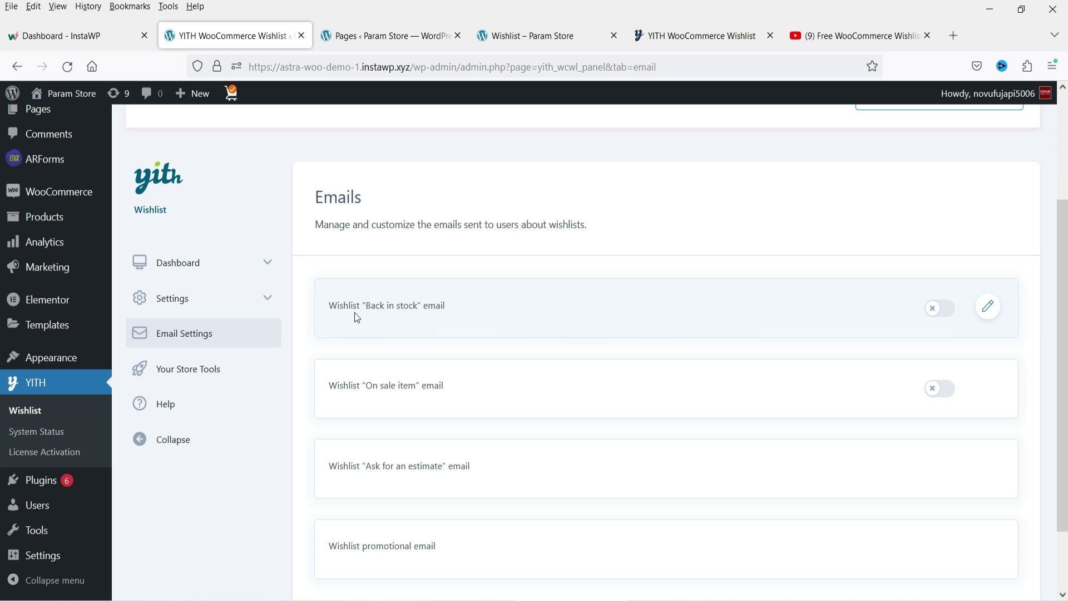
scroll(454, 312, "down", 1)
scroll(454, 313, "down", 1)
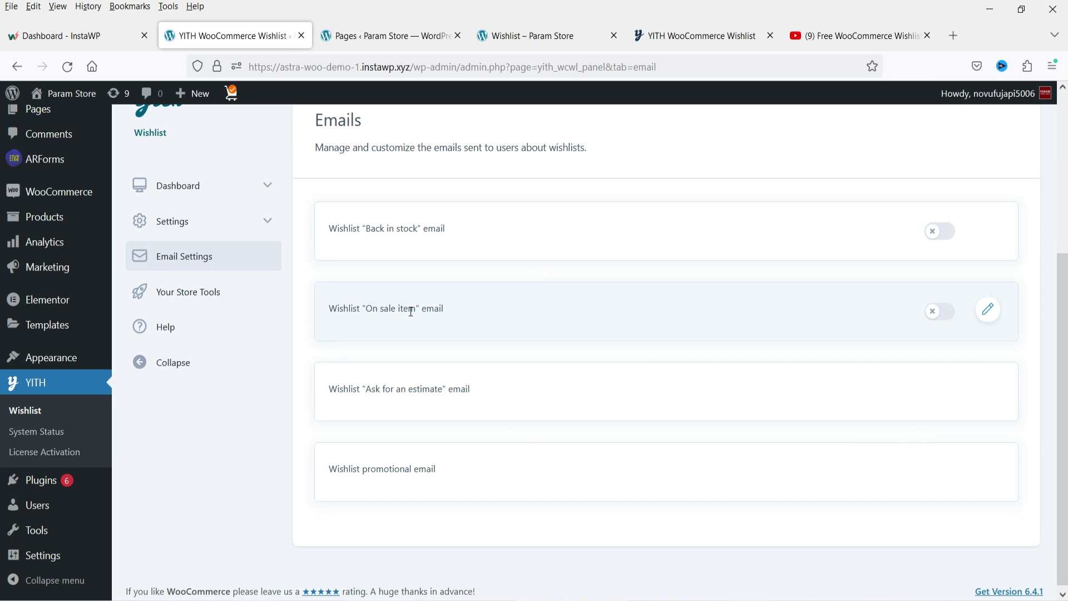
scroll(580, 332, "down", 1)
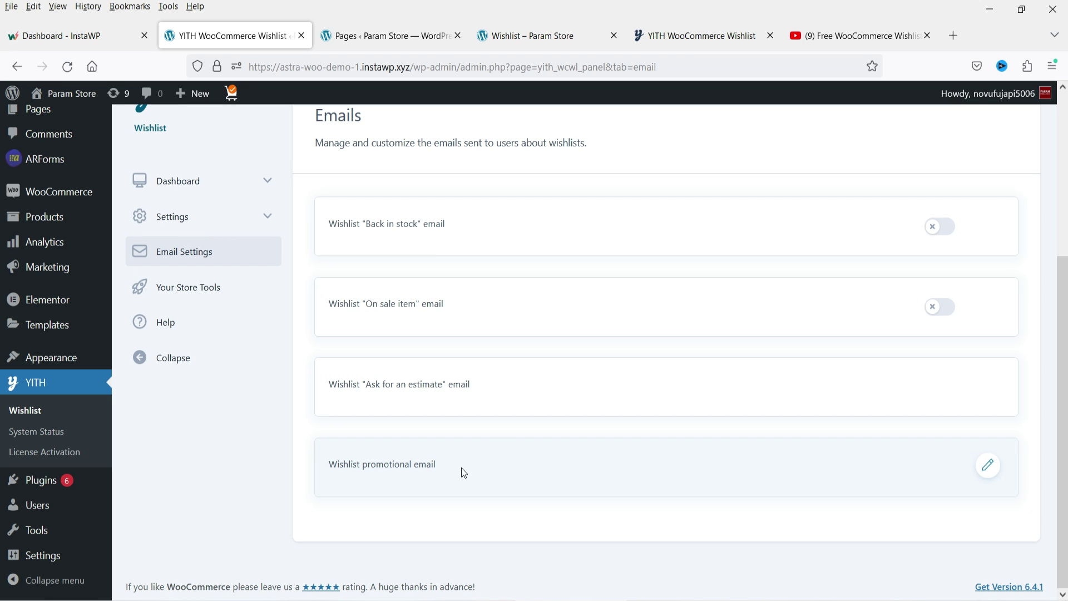
Examine the Wishlist promotional email's subject, heading, type and HTML content options, then collapse them
left_click(989, 467)
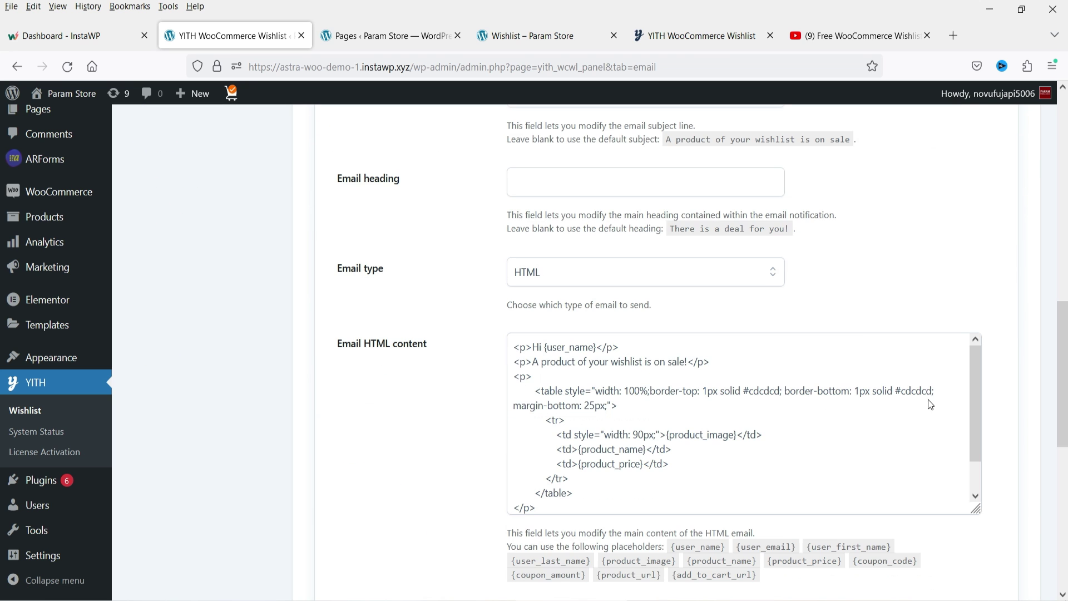
scroll(926, 406, "down", 3)
scroll(923, 407, "up", 3)
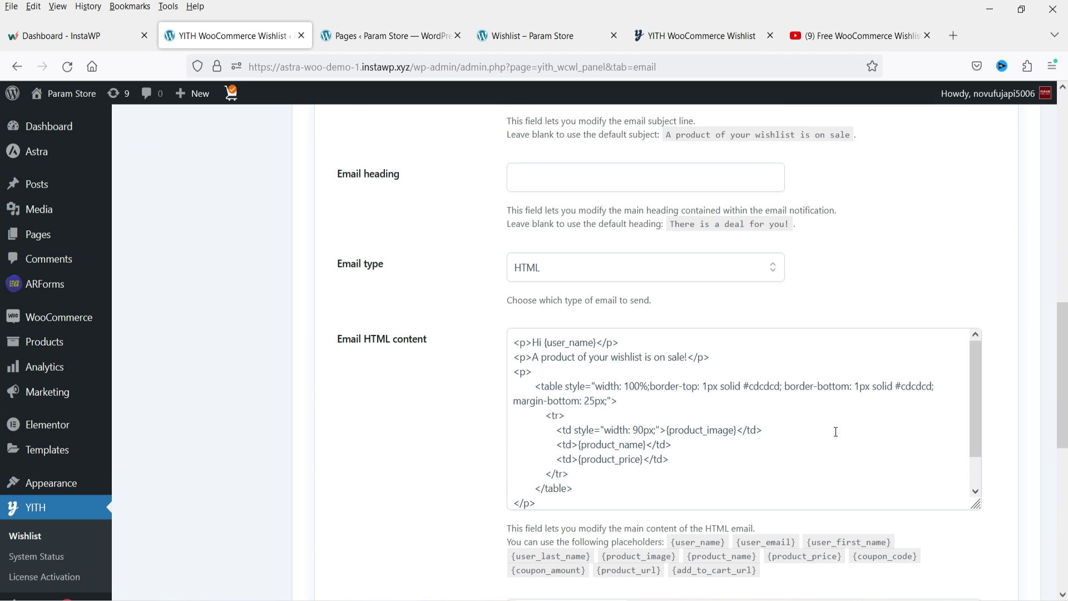
scroll(836, 432, "up", 4)
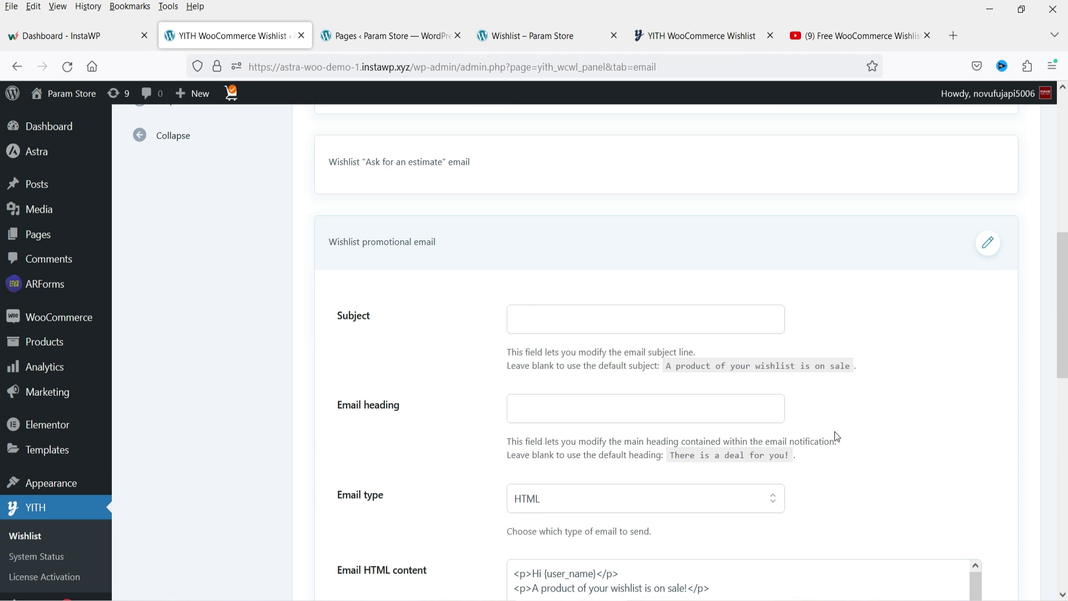
left_click(989, 244)
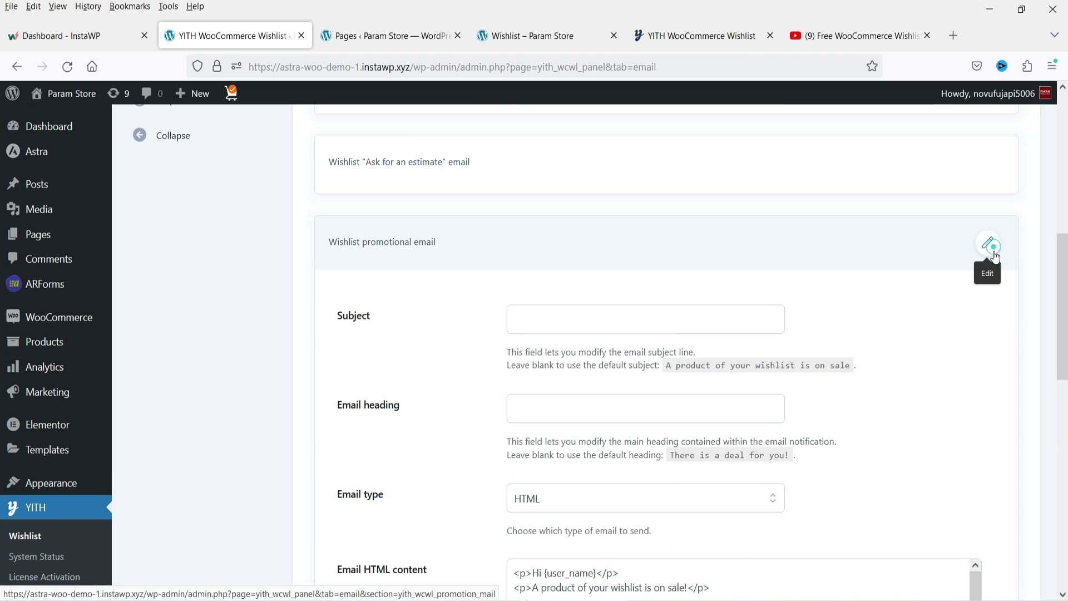
scroll(334, 329, "down", 3)
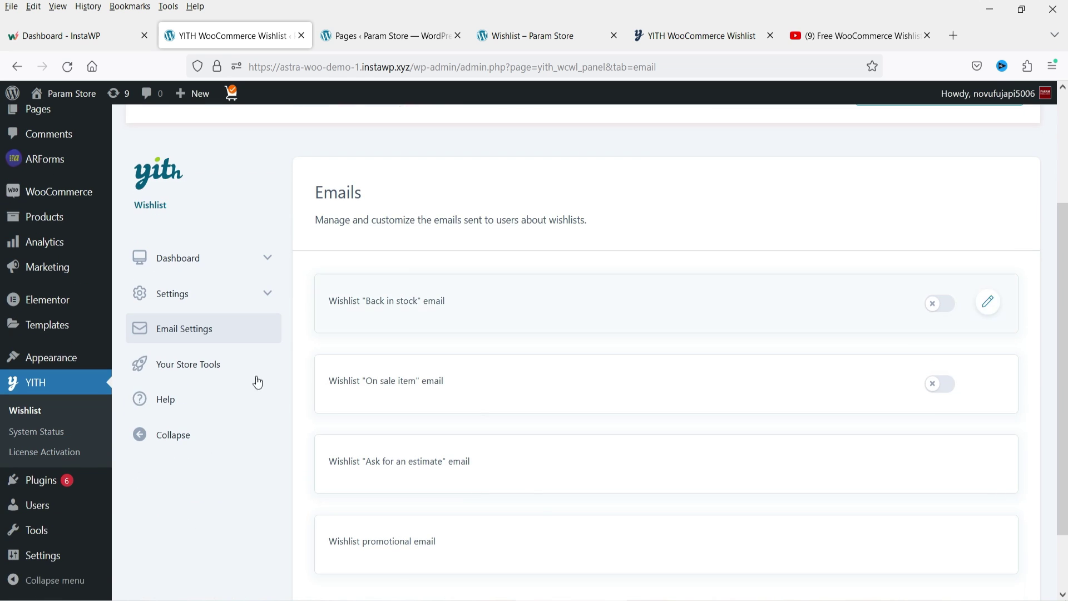
Look through the additional plugins under Your Store Tools and return to the store's wishlist page
left_click(175, 366)
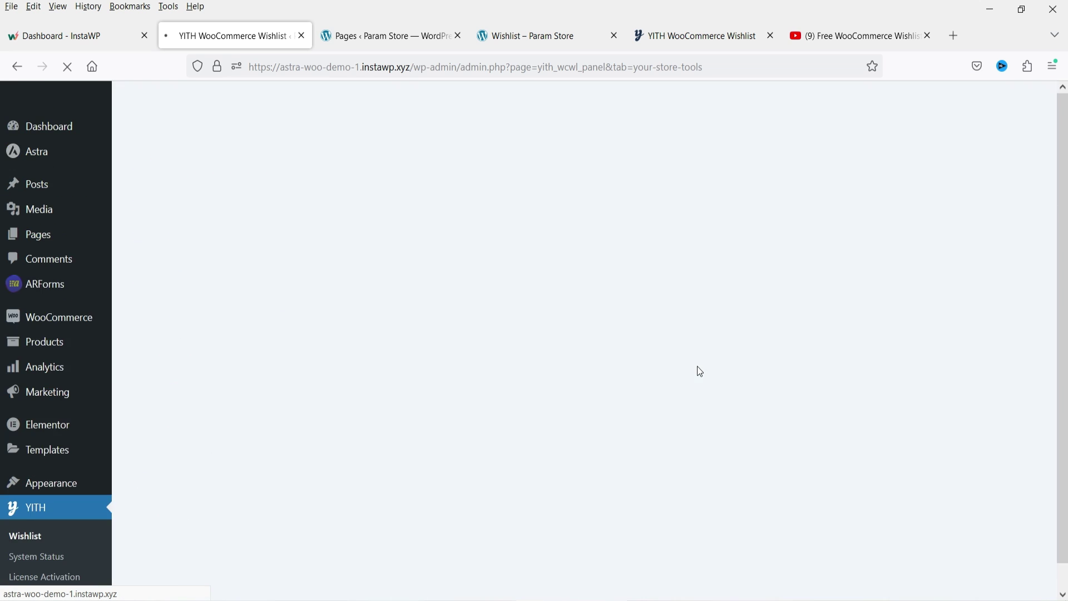
scroll(697, 366, "down", 3)
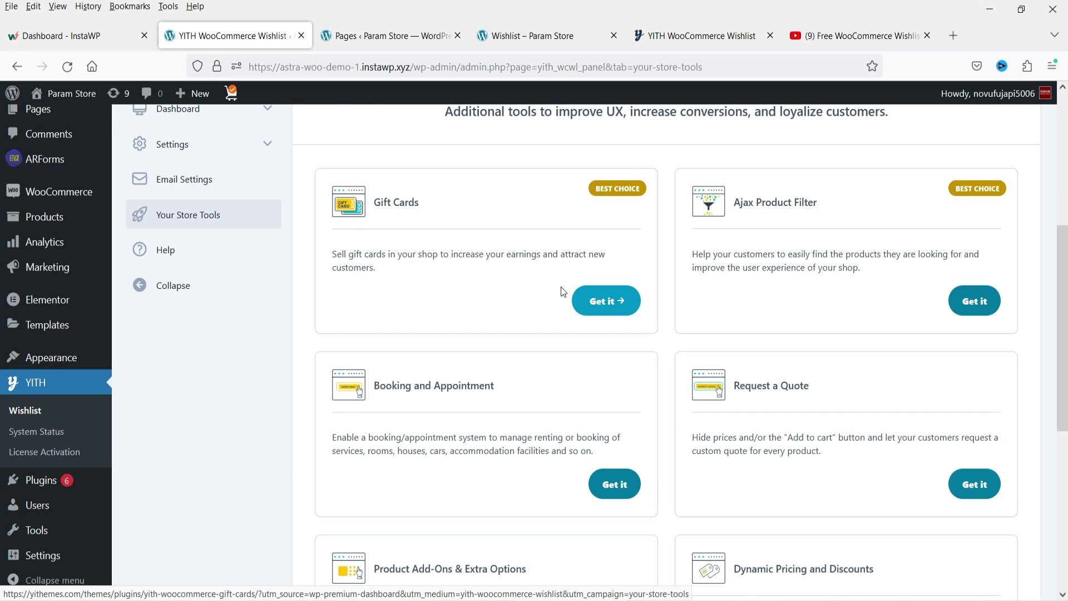
key("ctrl+Tab")
key("ctrl+Tab")
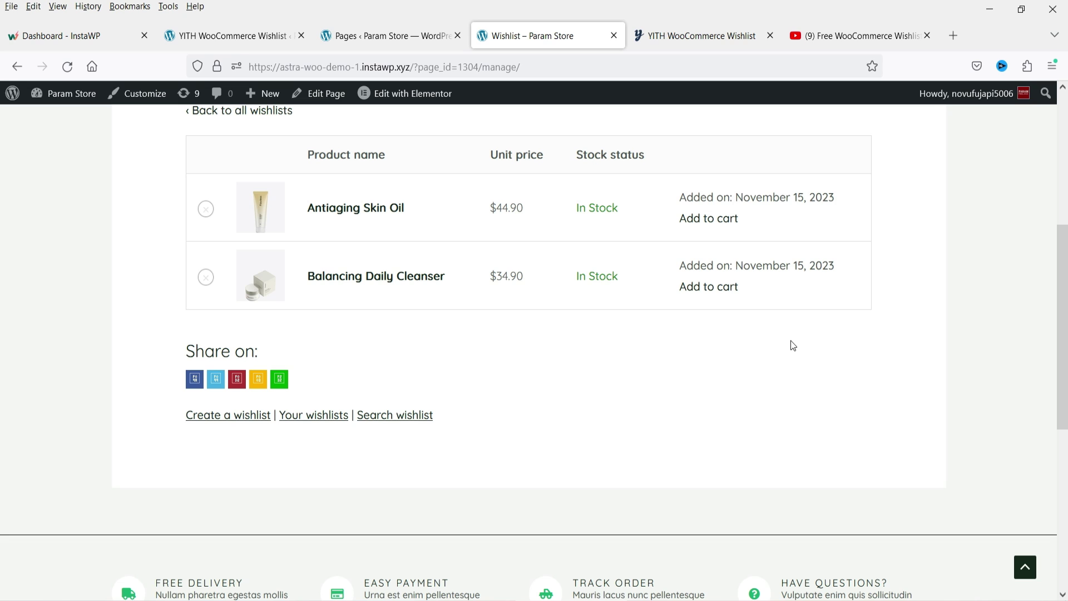